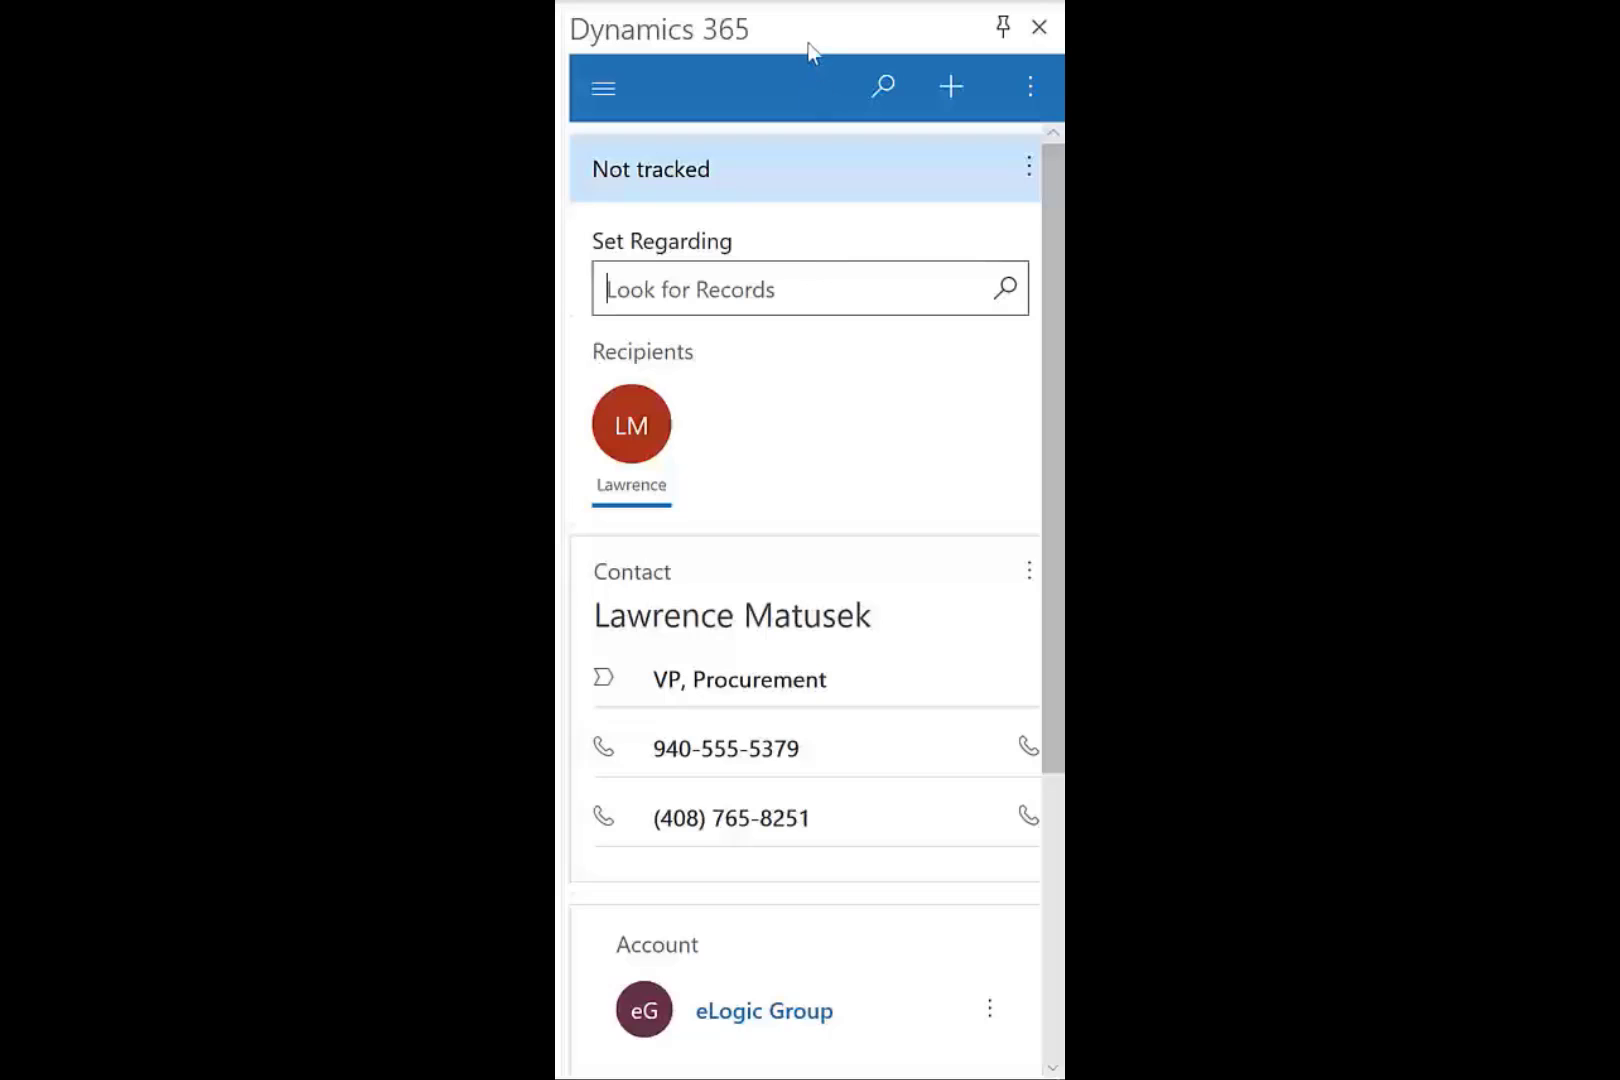
From Set Regarding, start a new opportunity named 'eLogic GIE Mixer Quote' with the email's contact.
{"action": "left_click", "coordinate": [875, 288]}
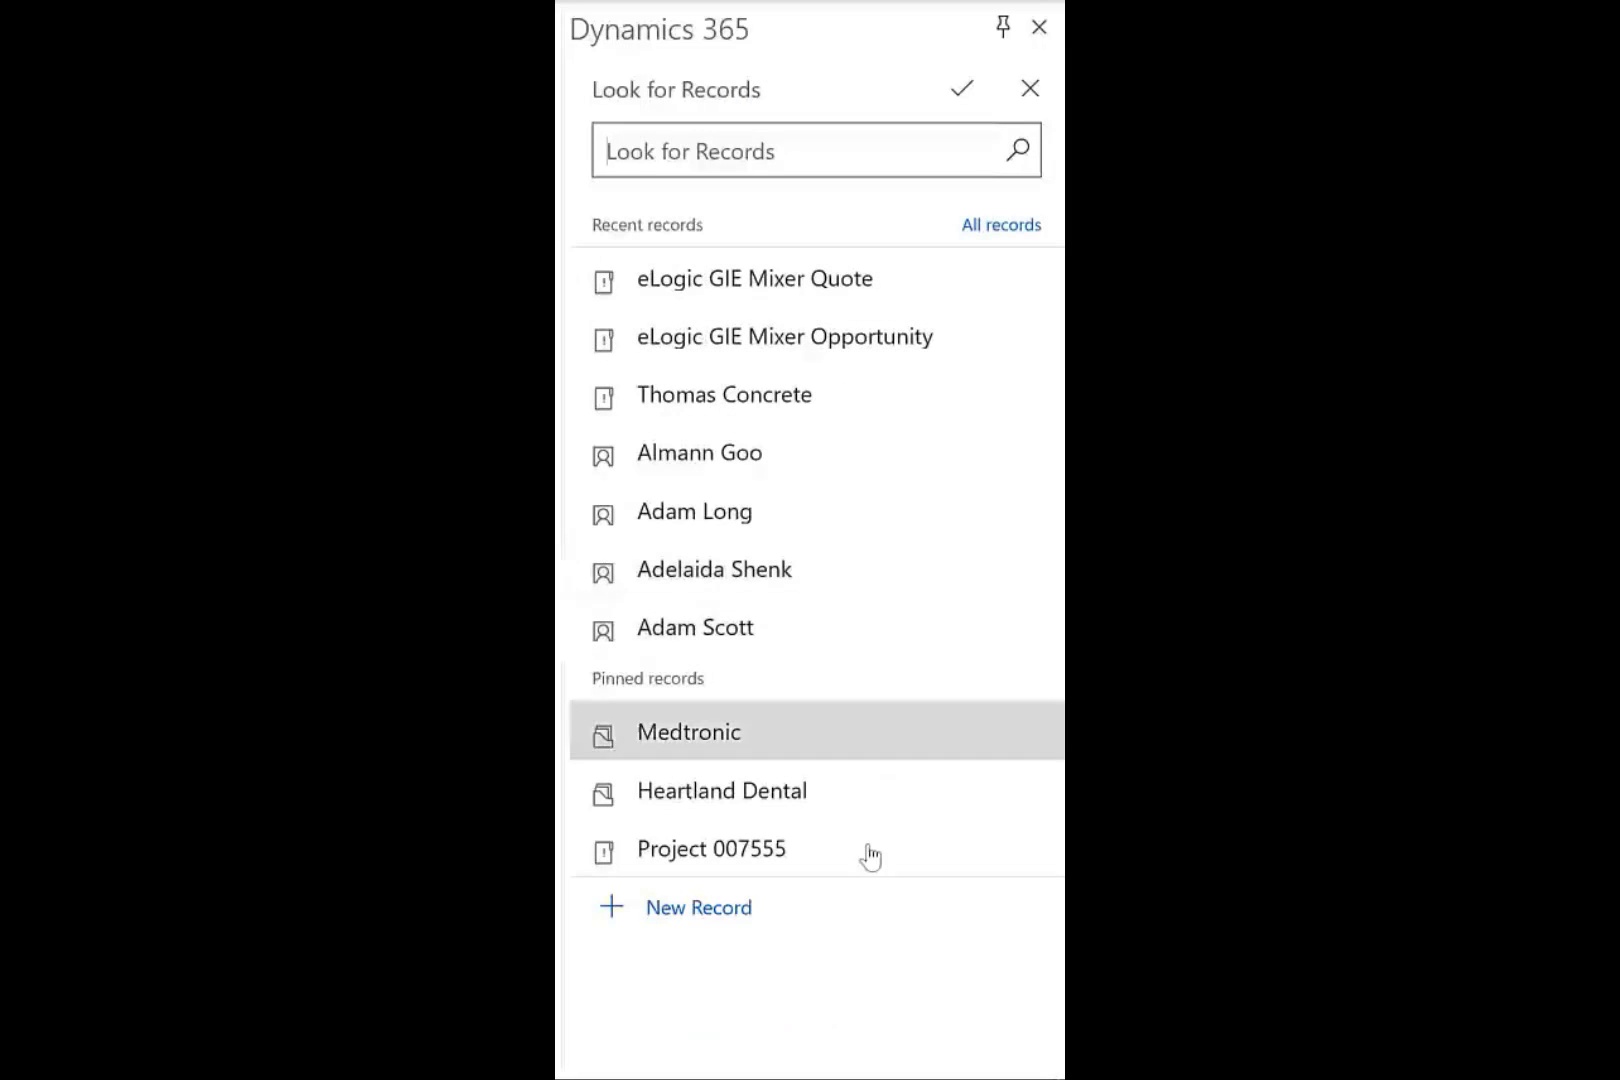
{"action": "left_click", "coordinate": [699, 910]}
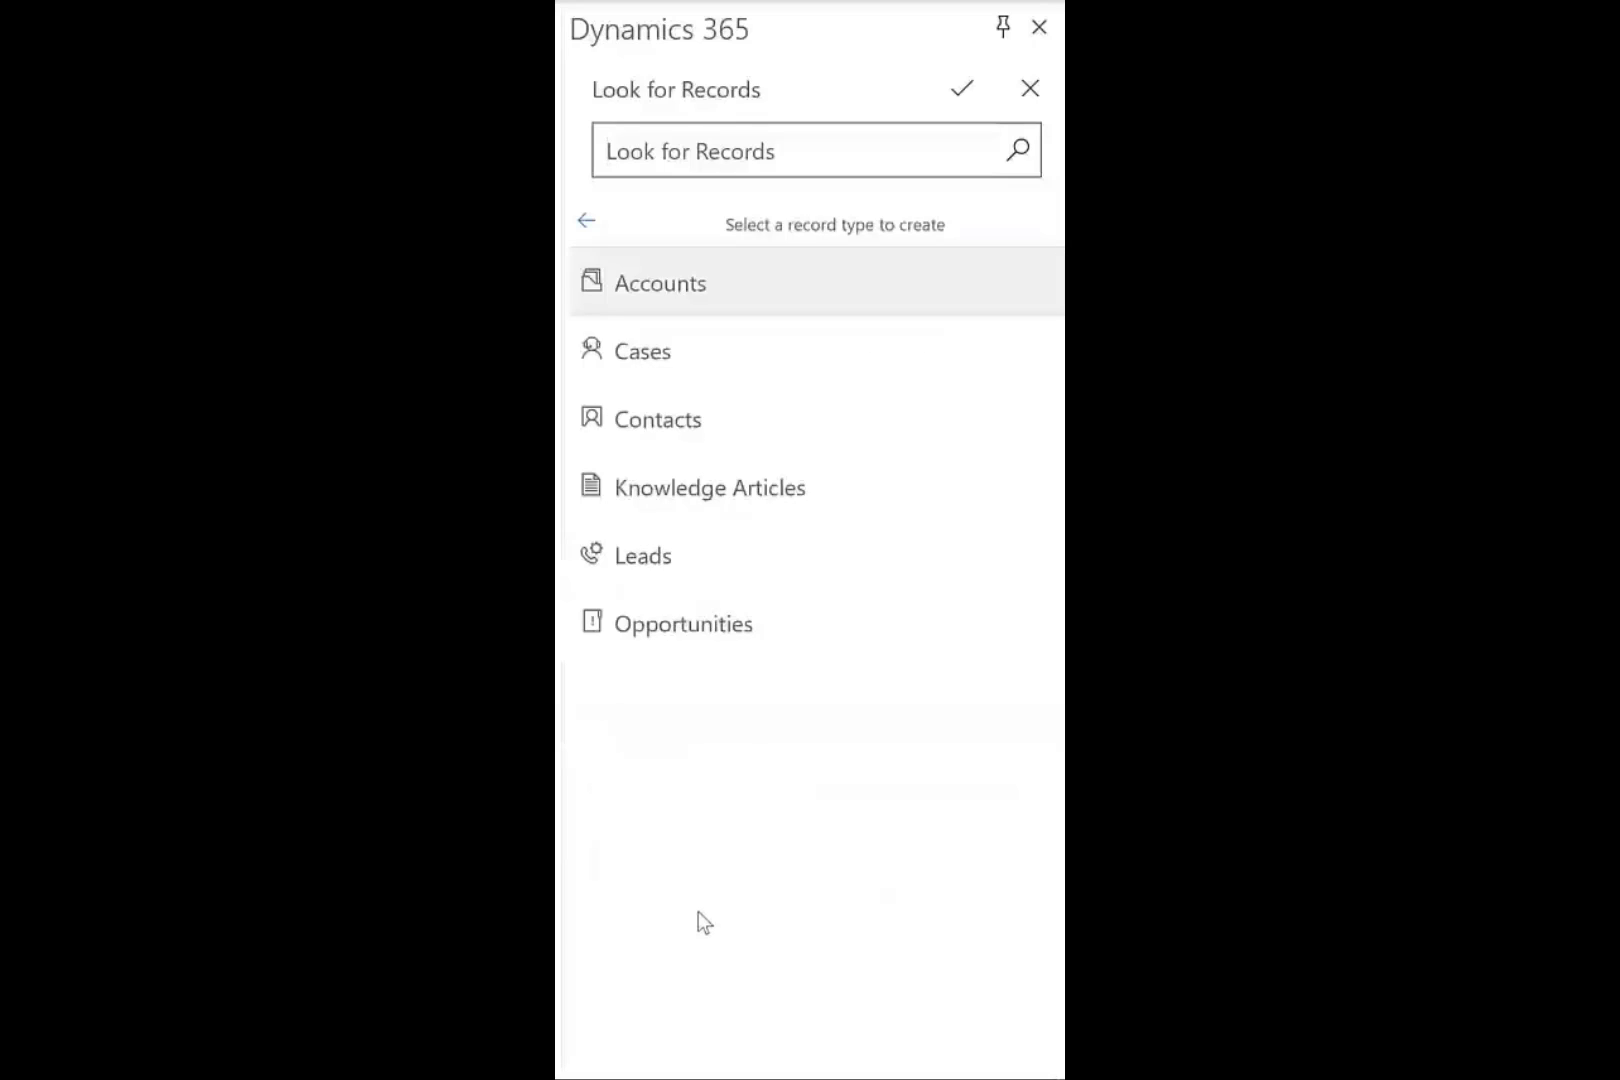
{"action": "left_click", "coordinate": [718, 630]}
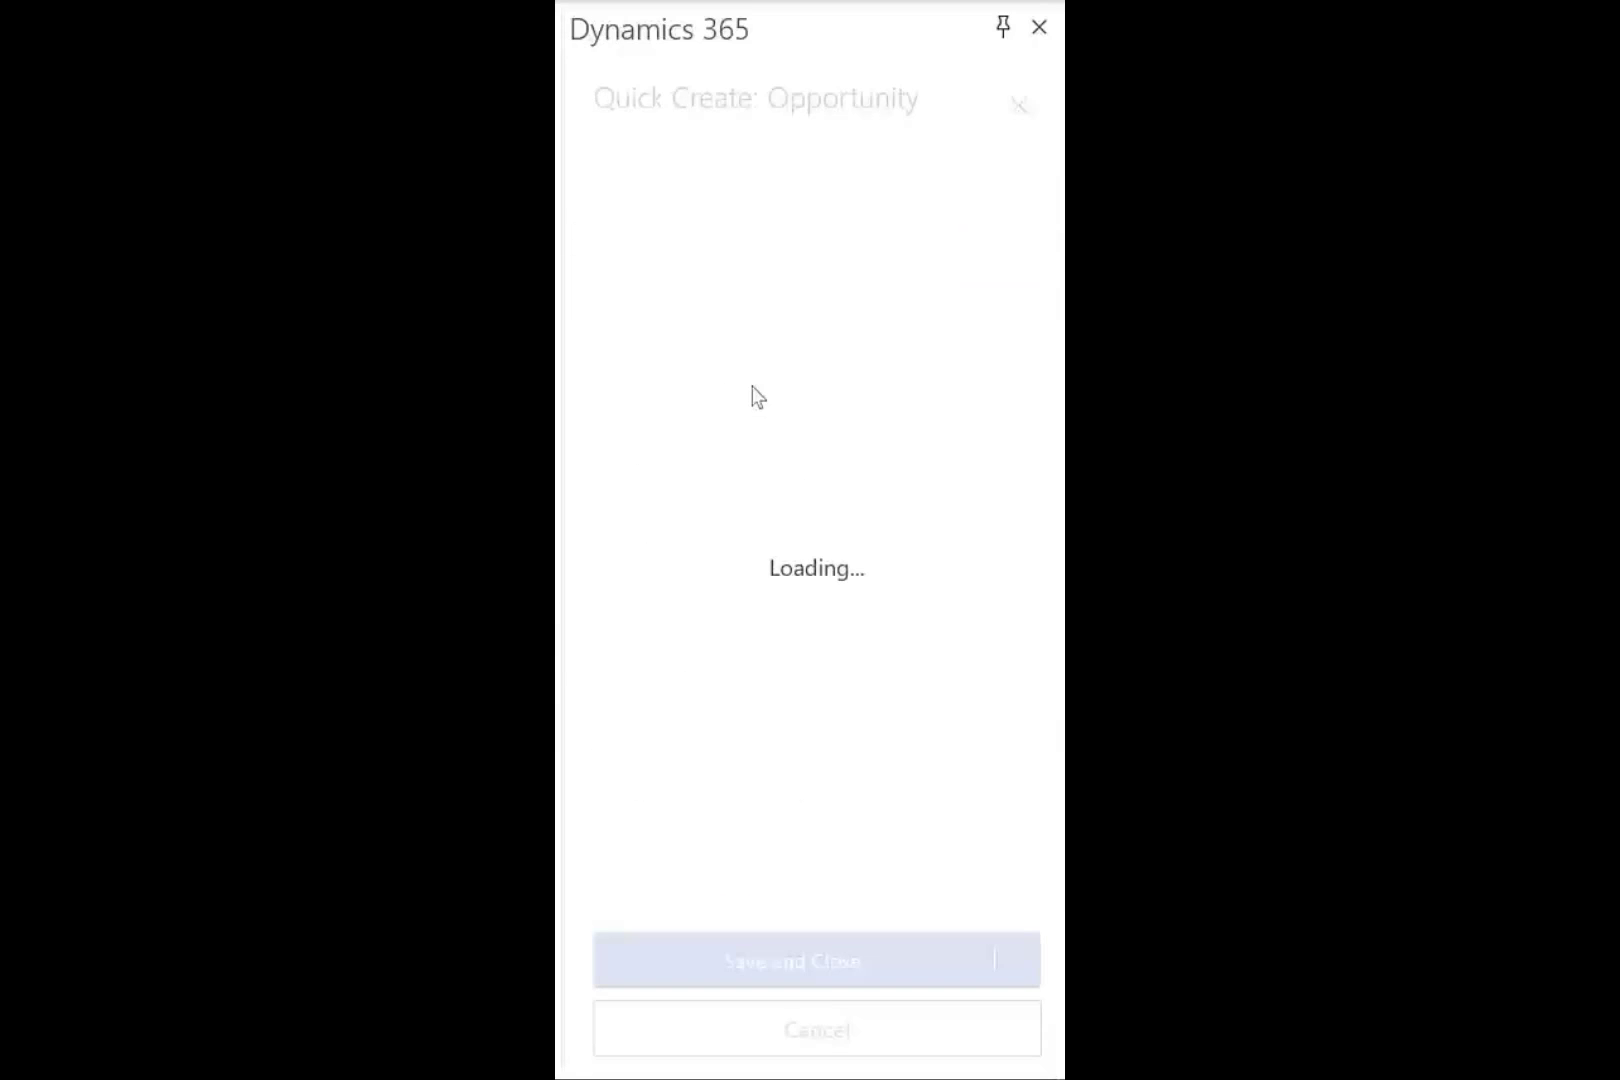
{"action": "left_click", "coordinate": [752, 400]}
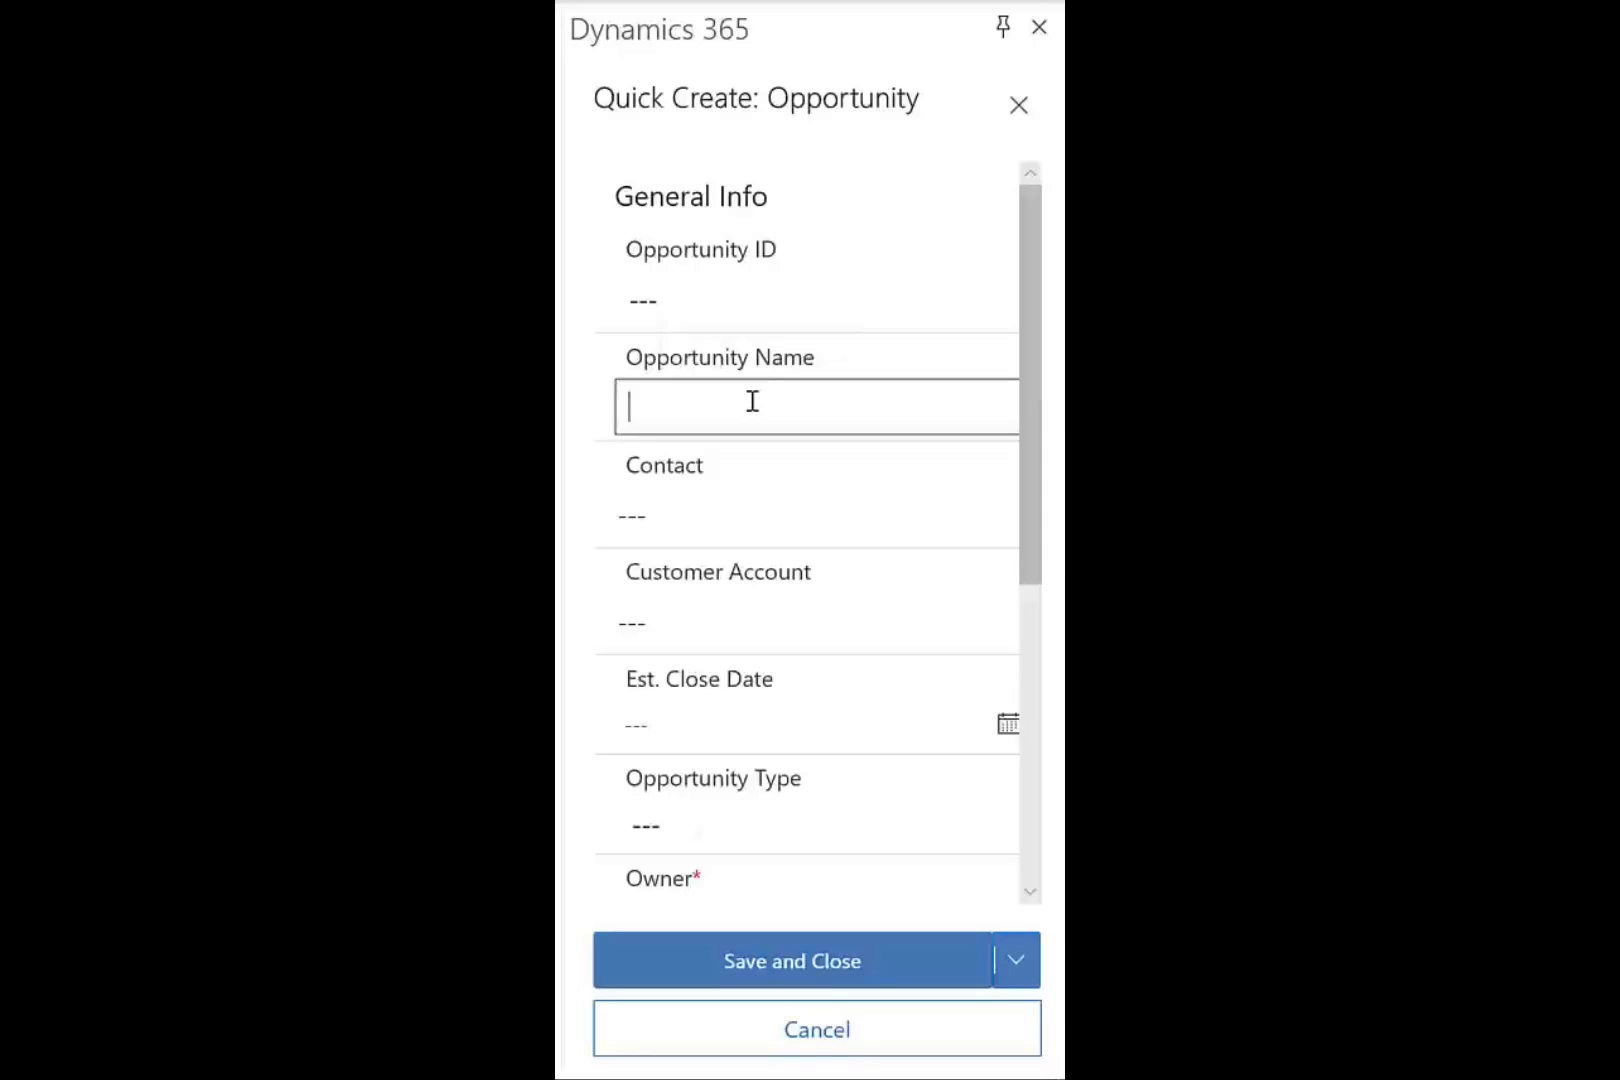
{"action": "type", "text": "eLogic"}
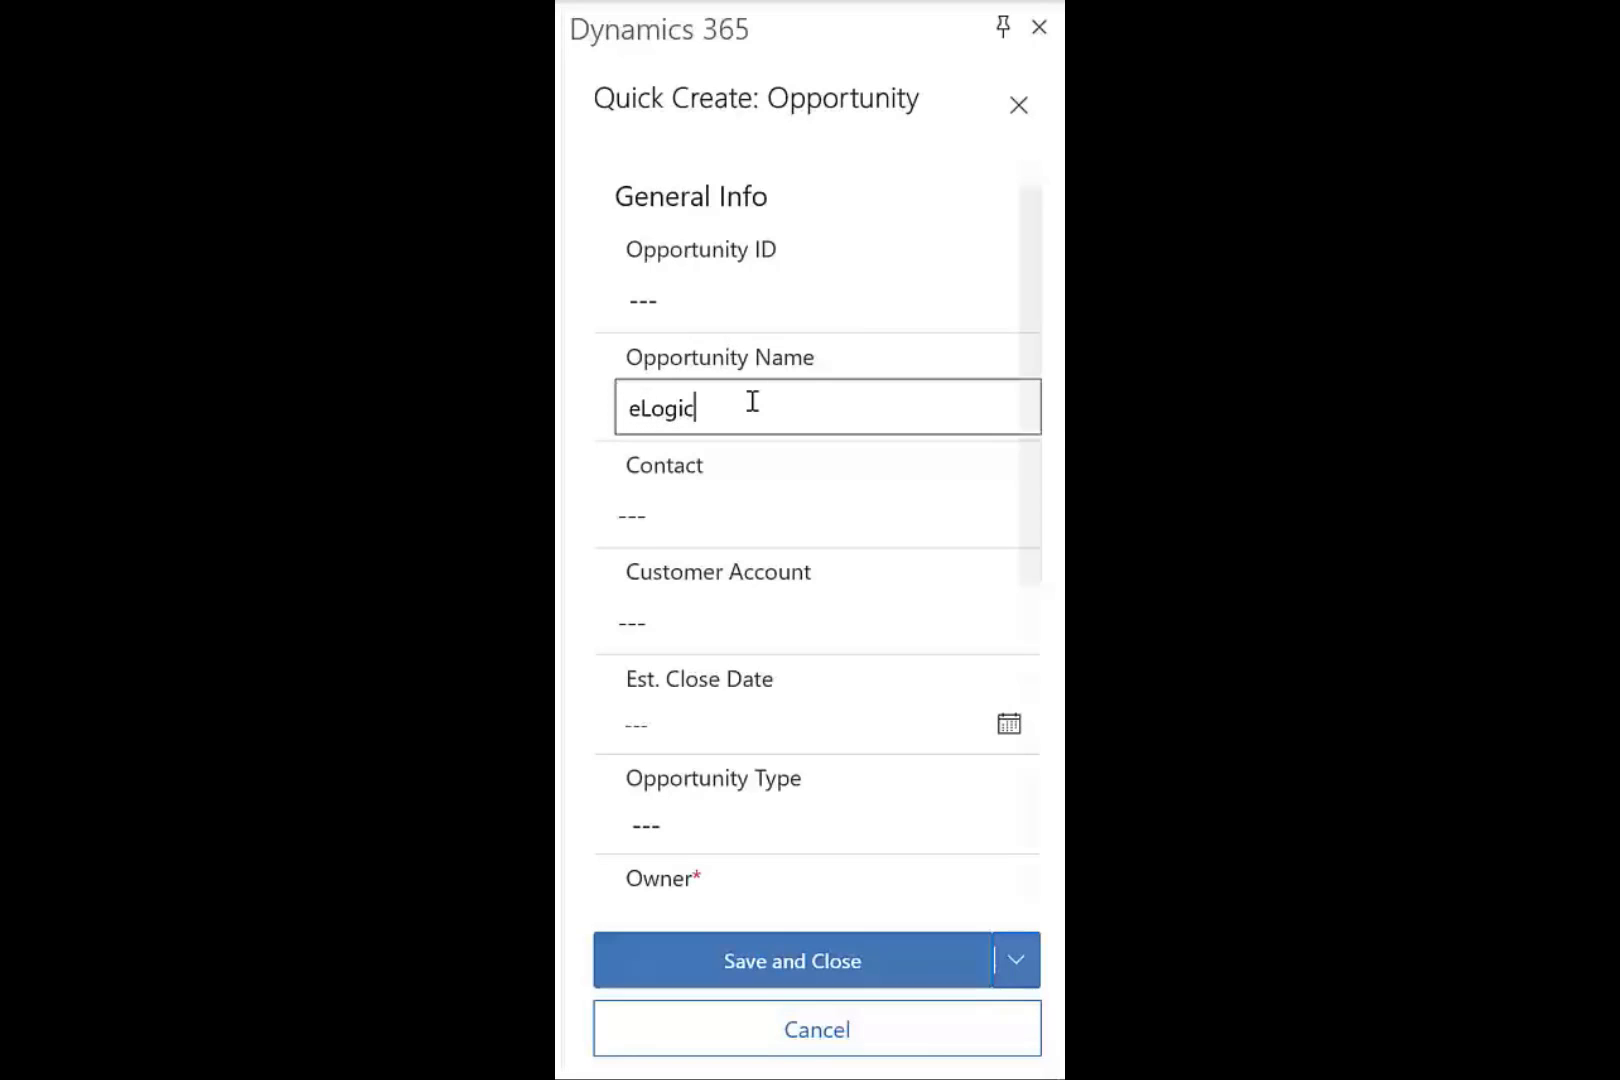
{"action": "type", "text": " GIE Mix"}
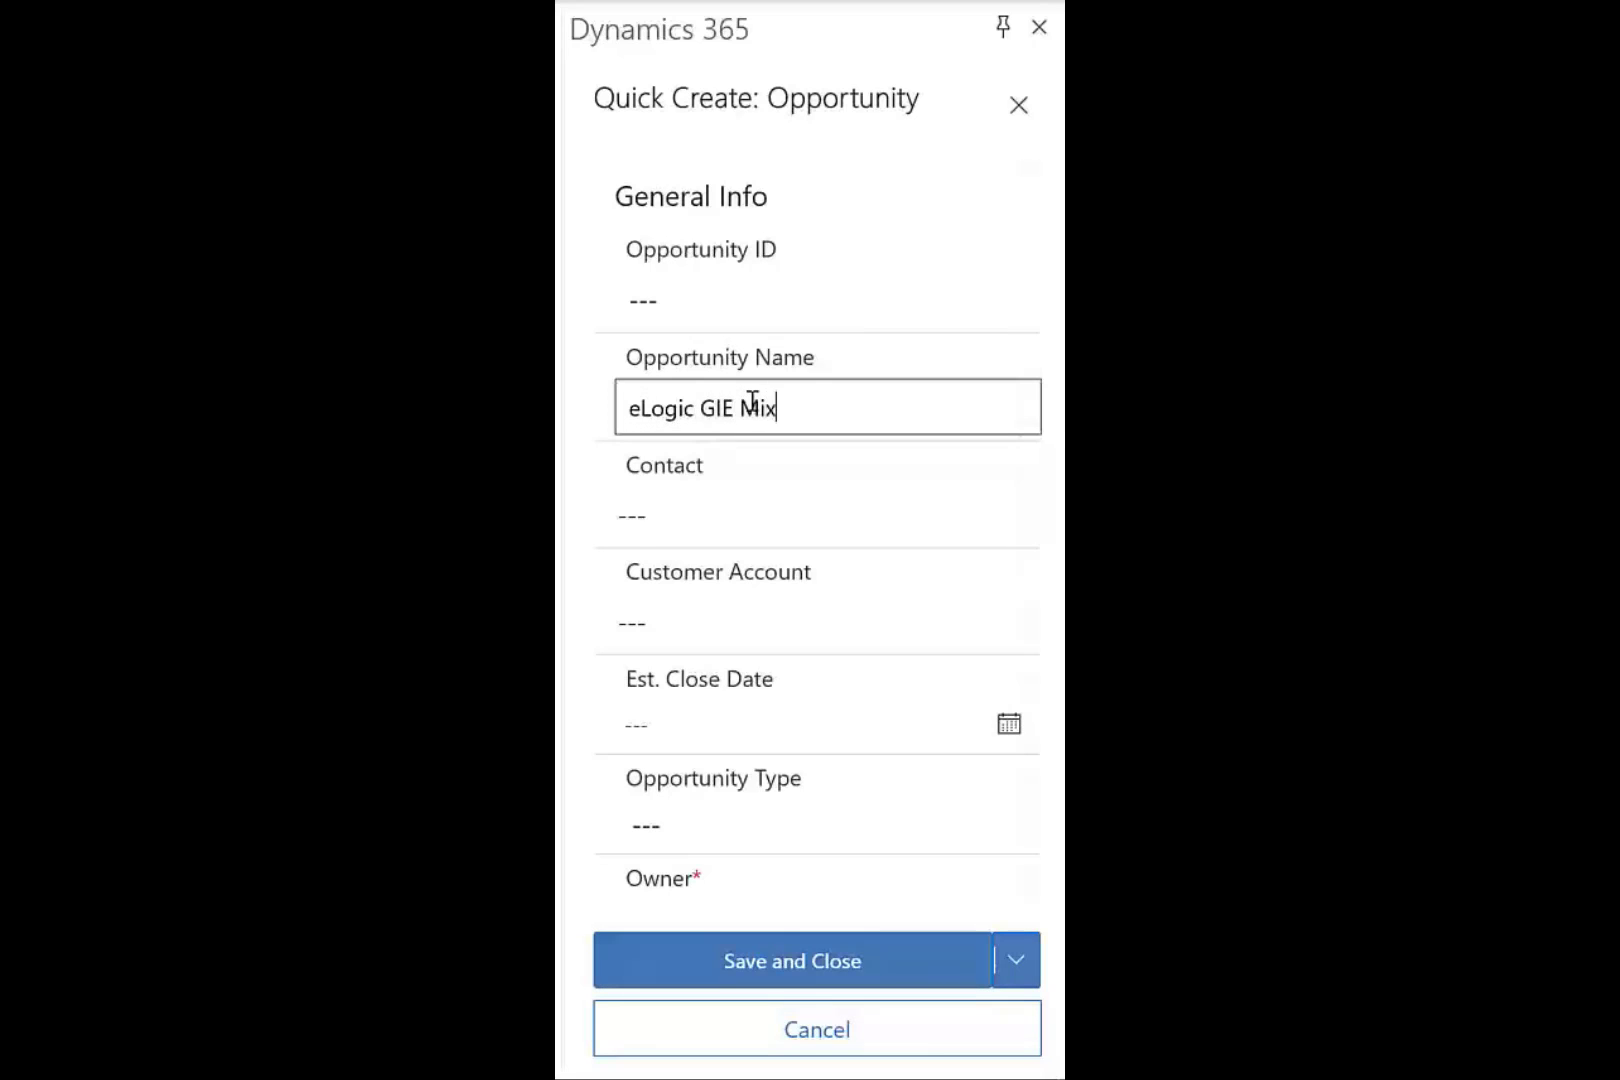
{"action": "type", "text": "er Quote"}
{"action": "key", "text": "Tab"}
{"action": "type", "text": "la"}
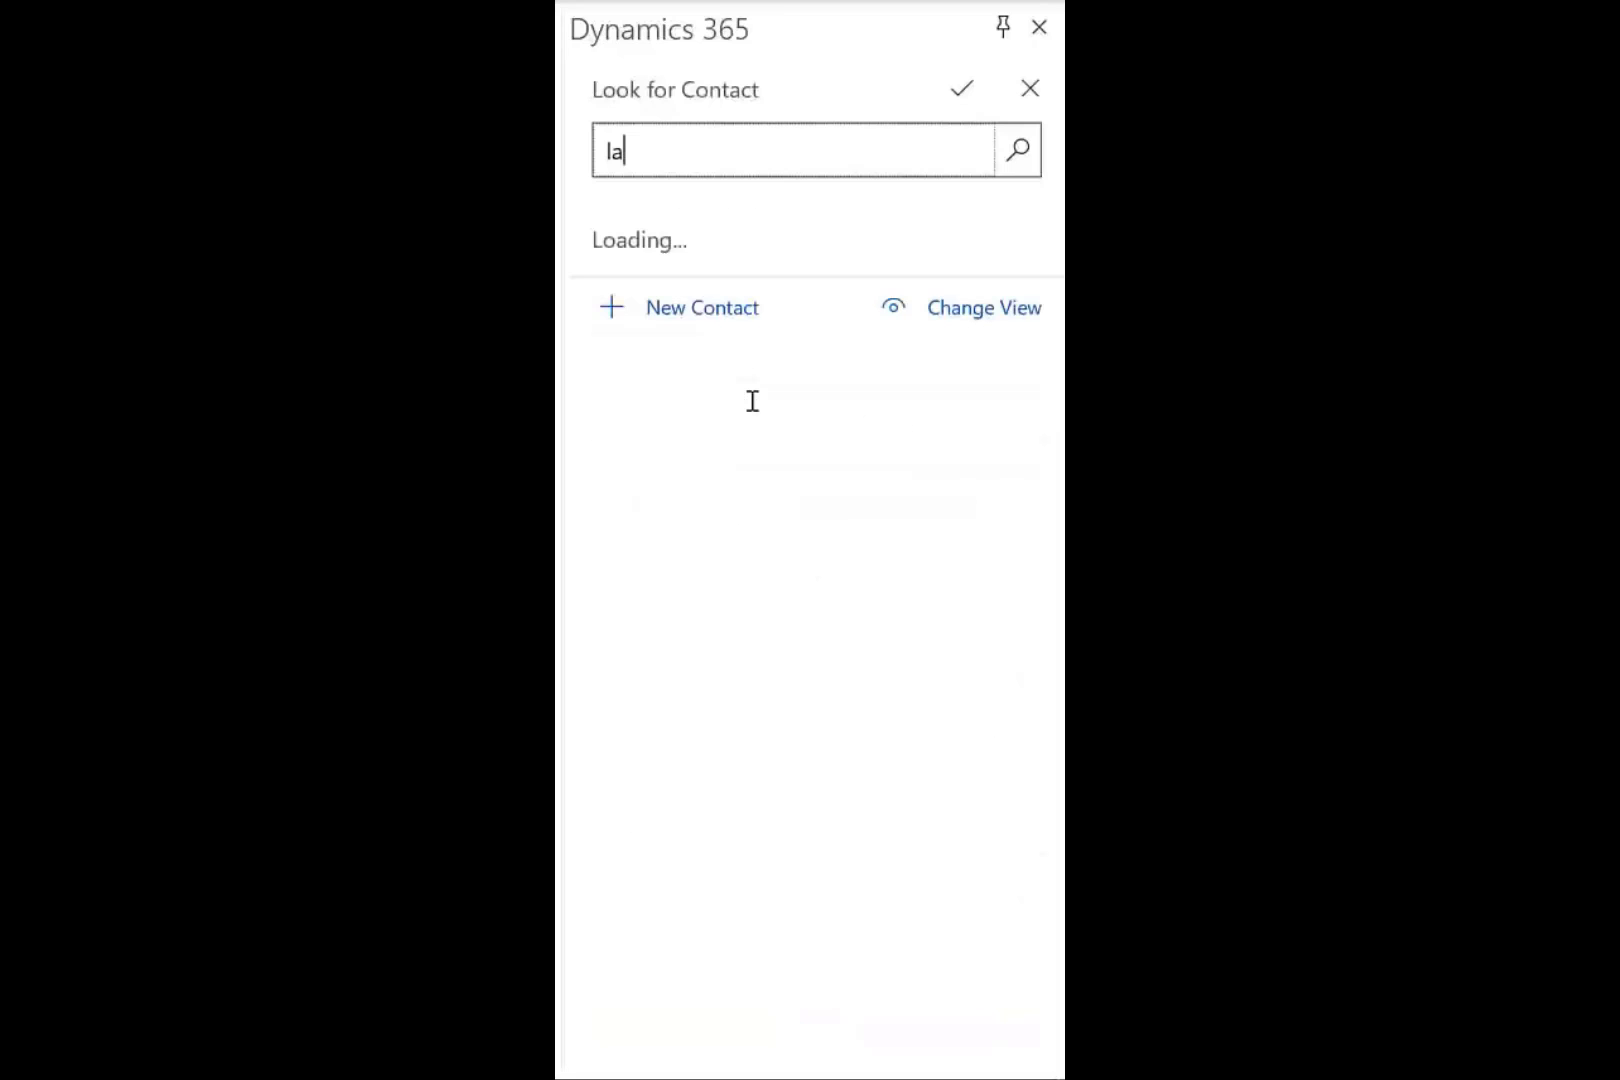
{"action": "type", "text": "wrence"}
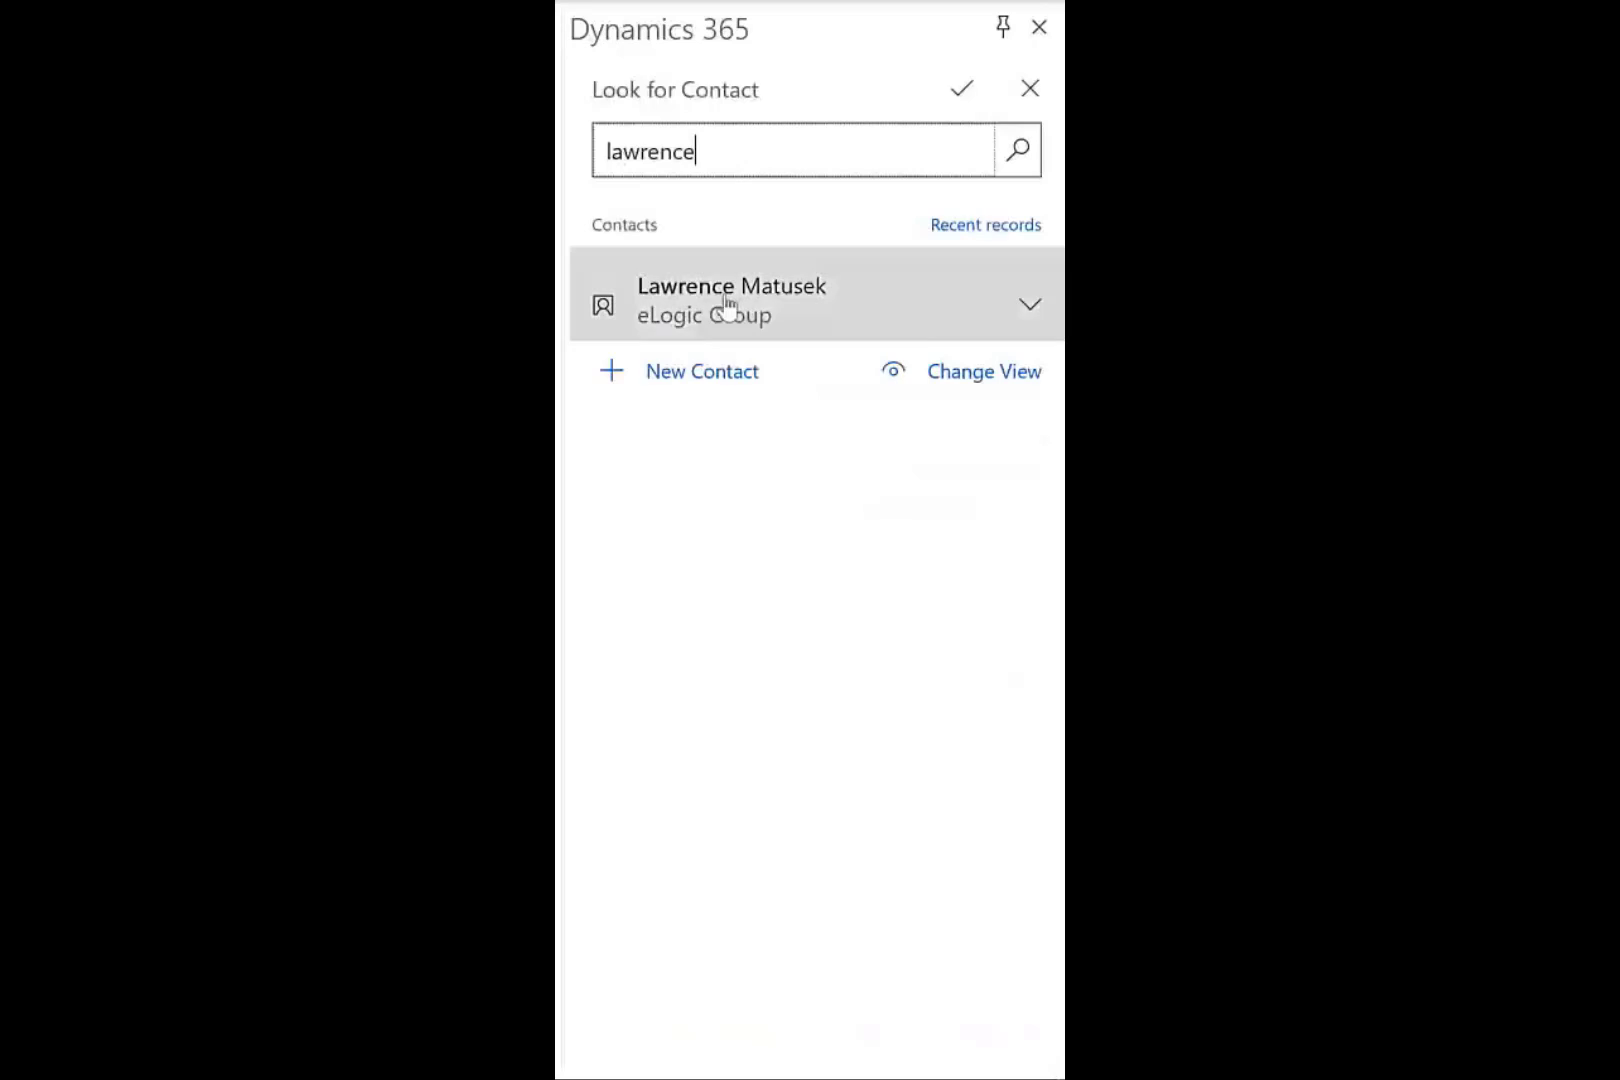
{"action": "left_click", "coordinate": [727, 311]}
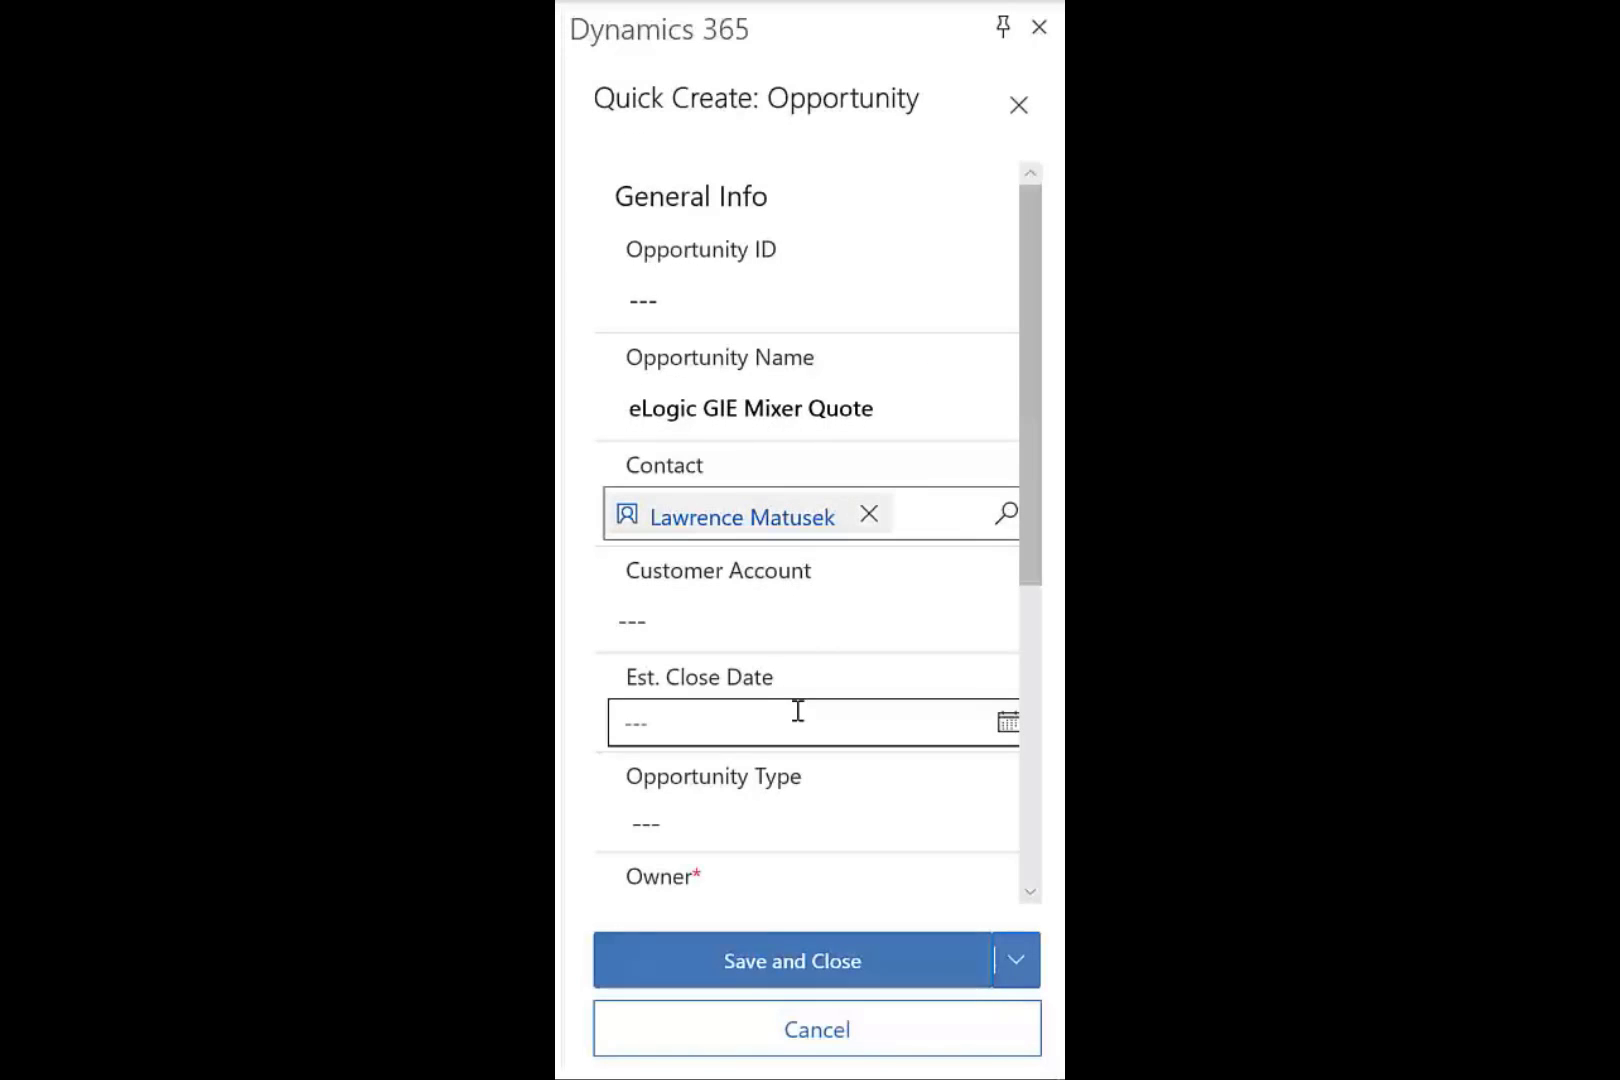
Set the opportunity type to Aftermarket, reassign the owner to another user, and save.
{"action": "left_click", "coordinate": [844, 826]}
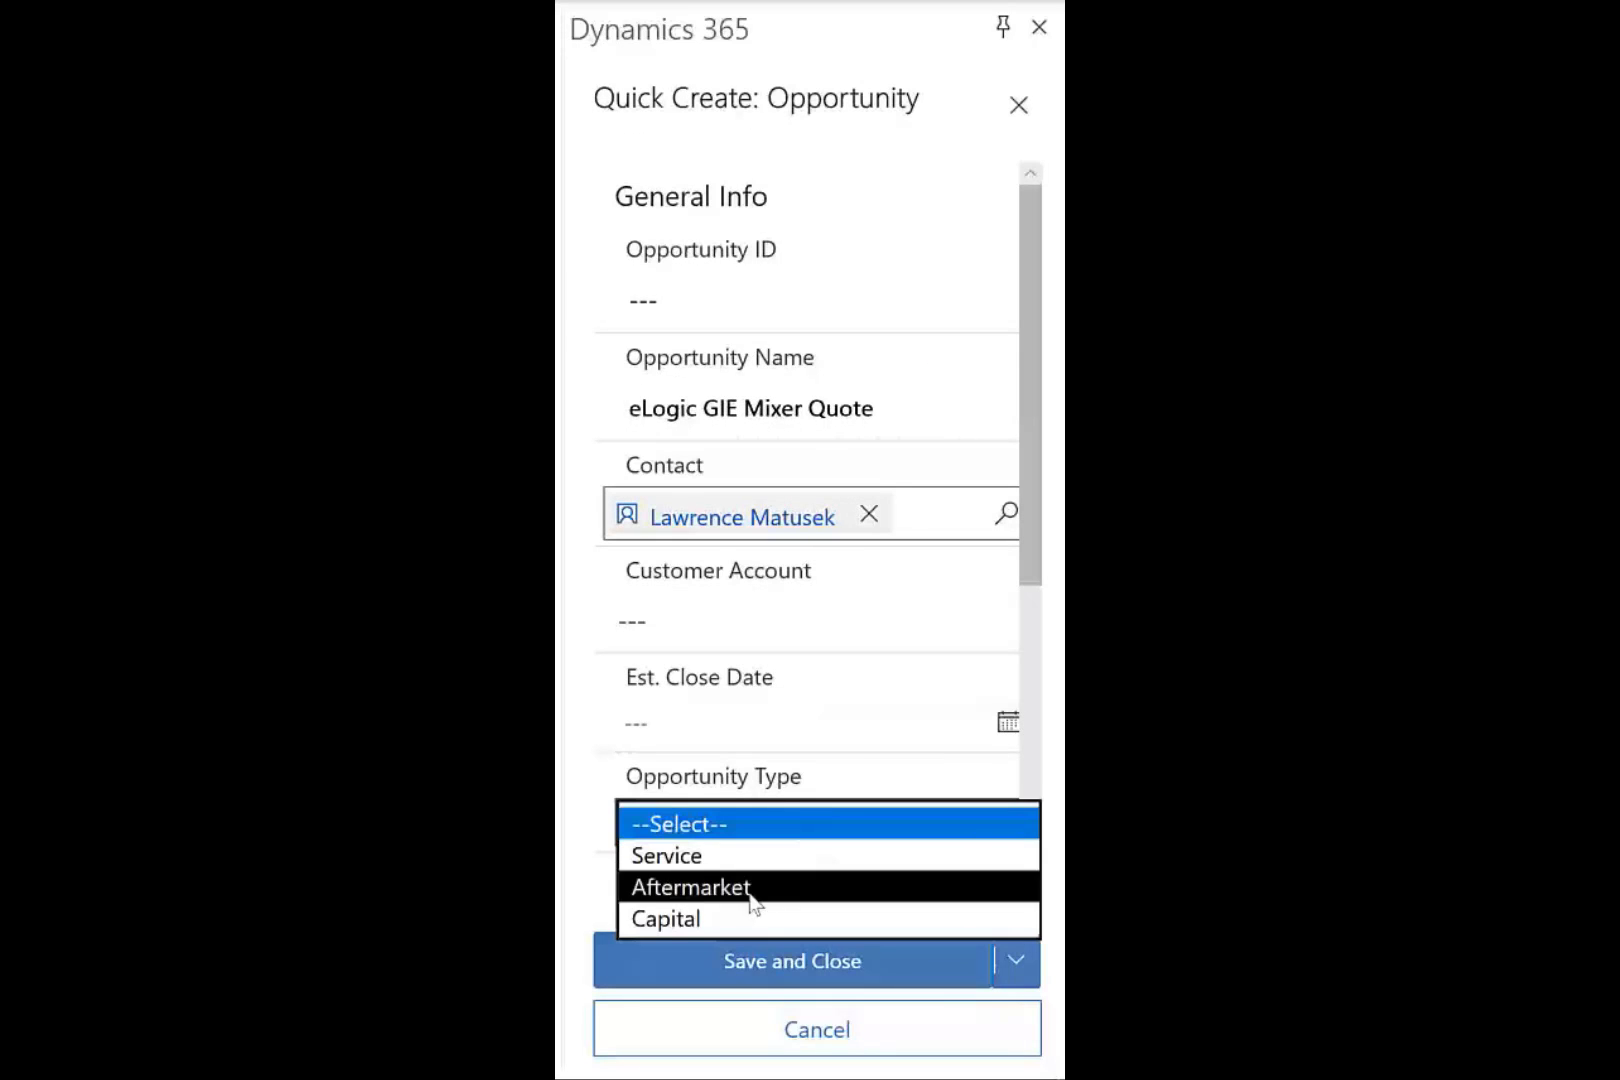
{"action": "left_click", "coordinate": [752, 888]}
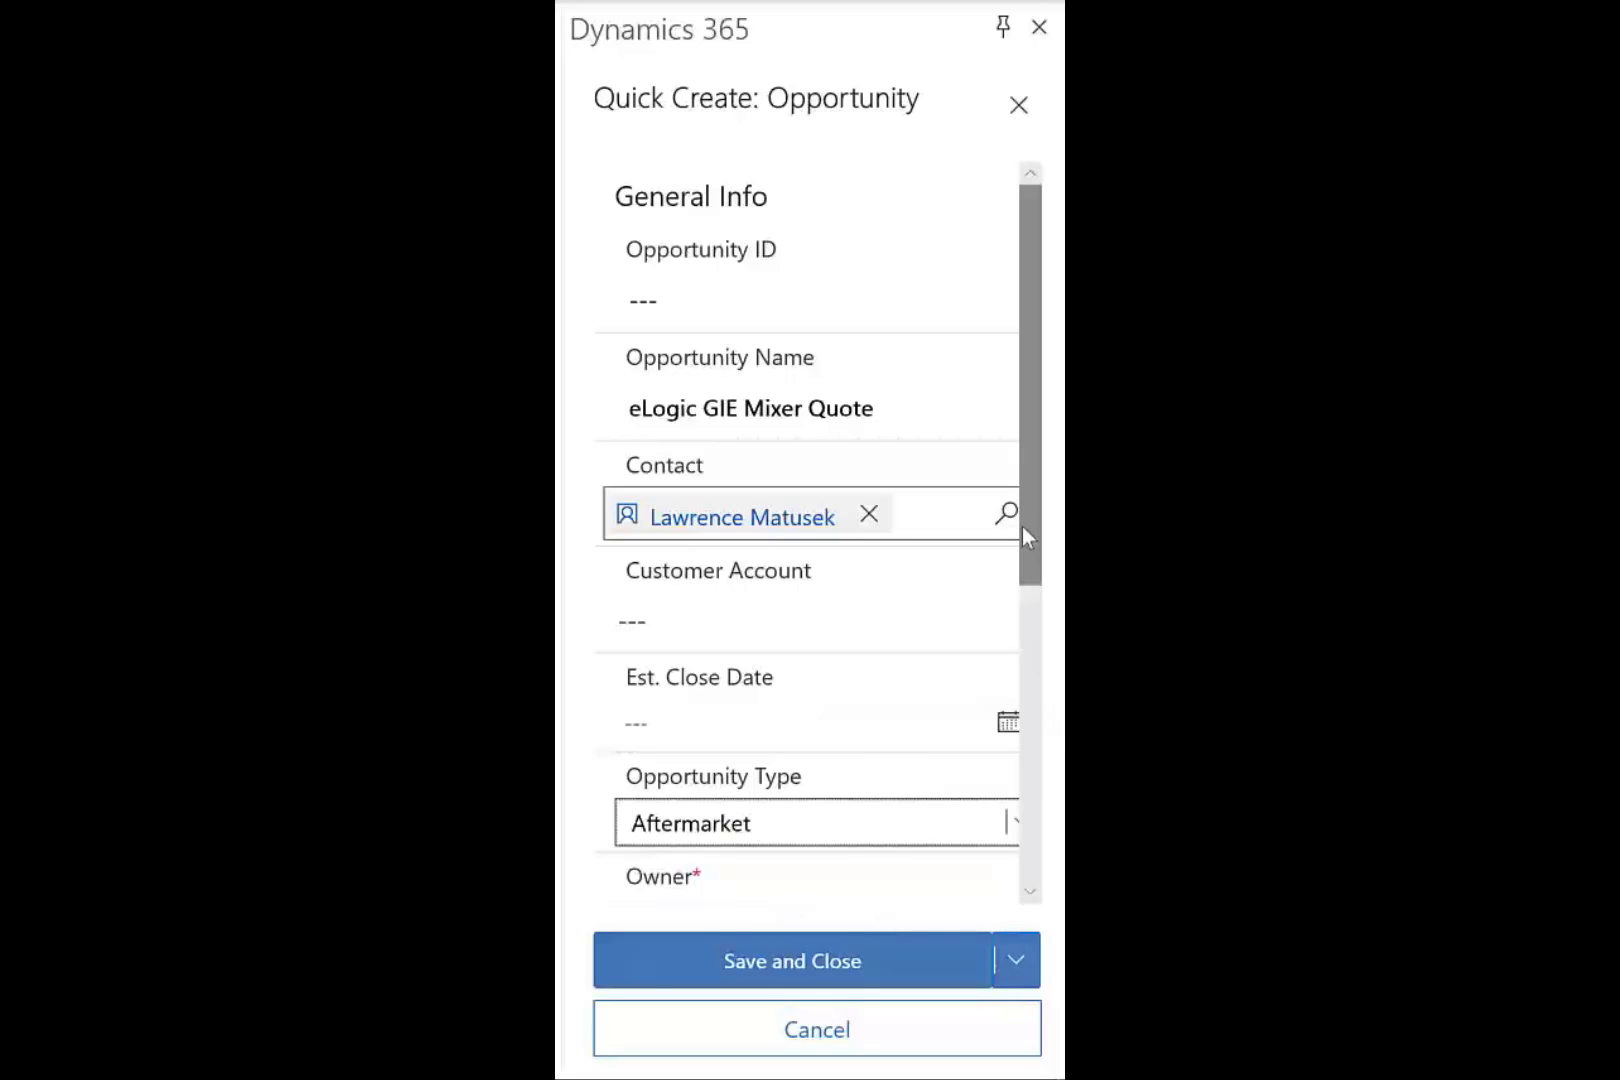
{"action": "left_click_drag", "start_coordinate": [1027, 540], "coordinate": [1038, 727]}
{"action": "left_click", "coordinate": [806, 570]}
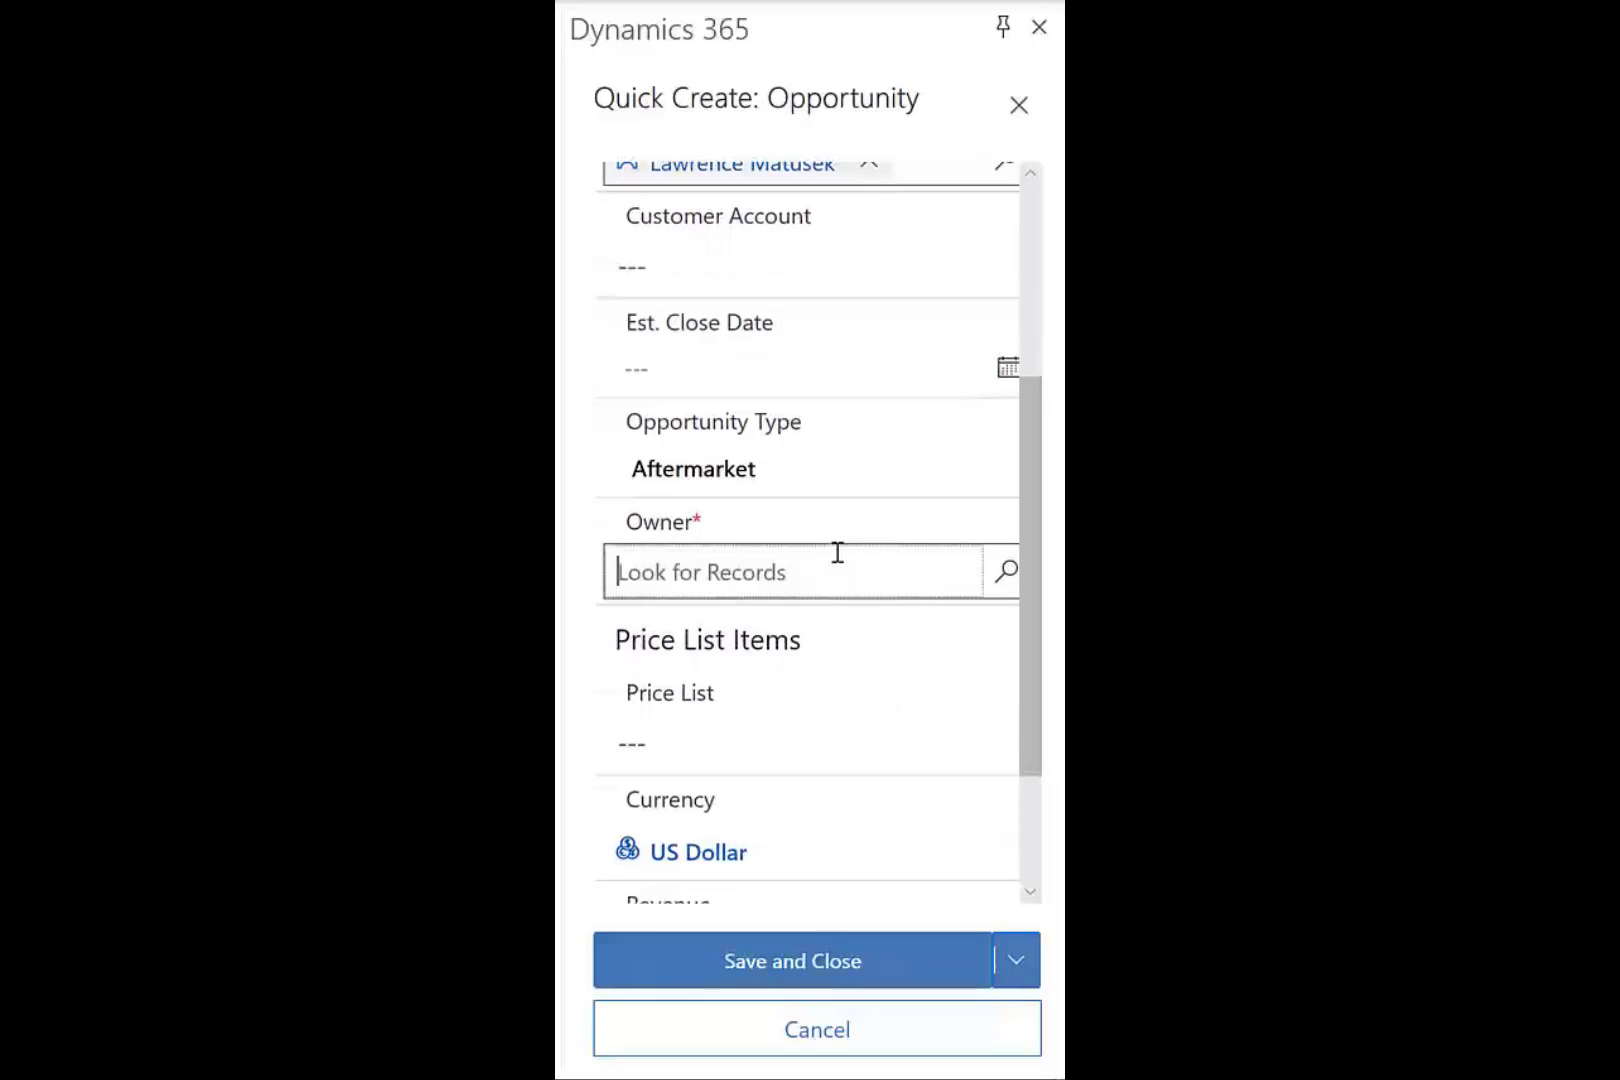
{"action": "type", "text": "ma"}
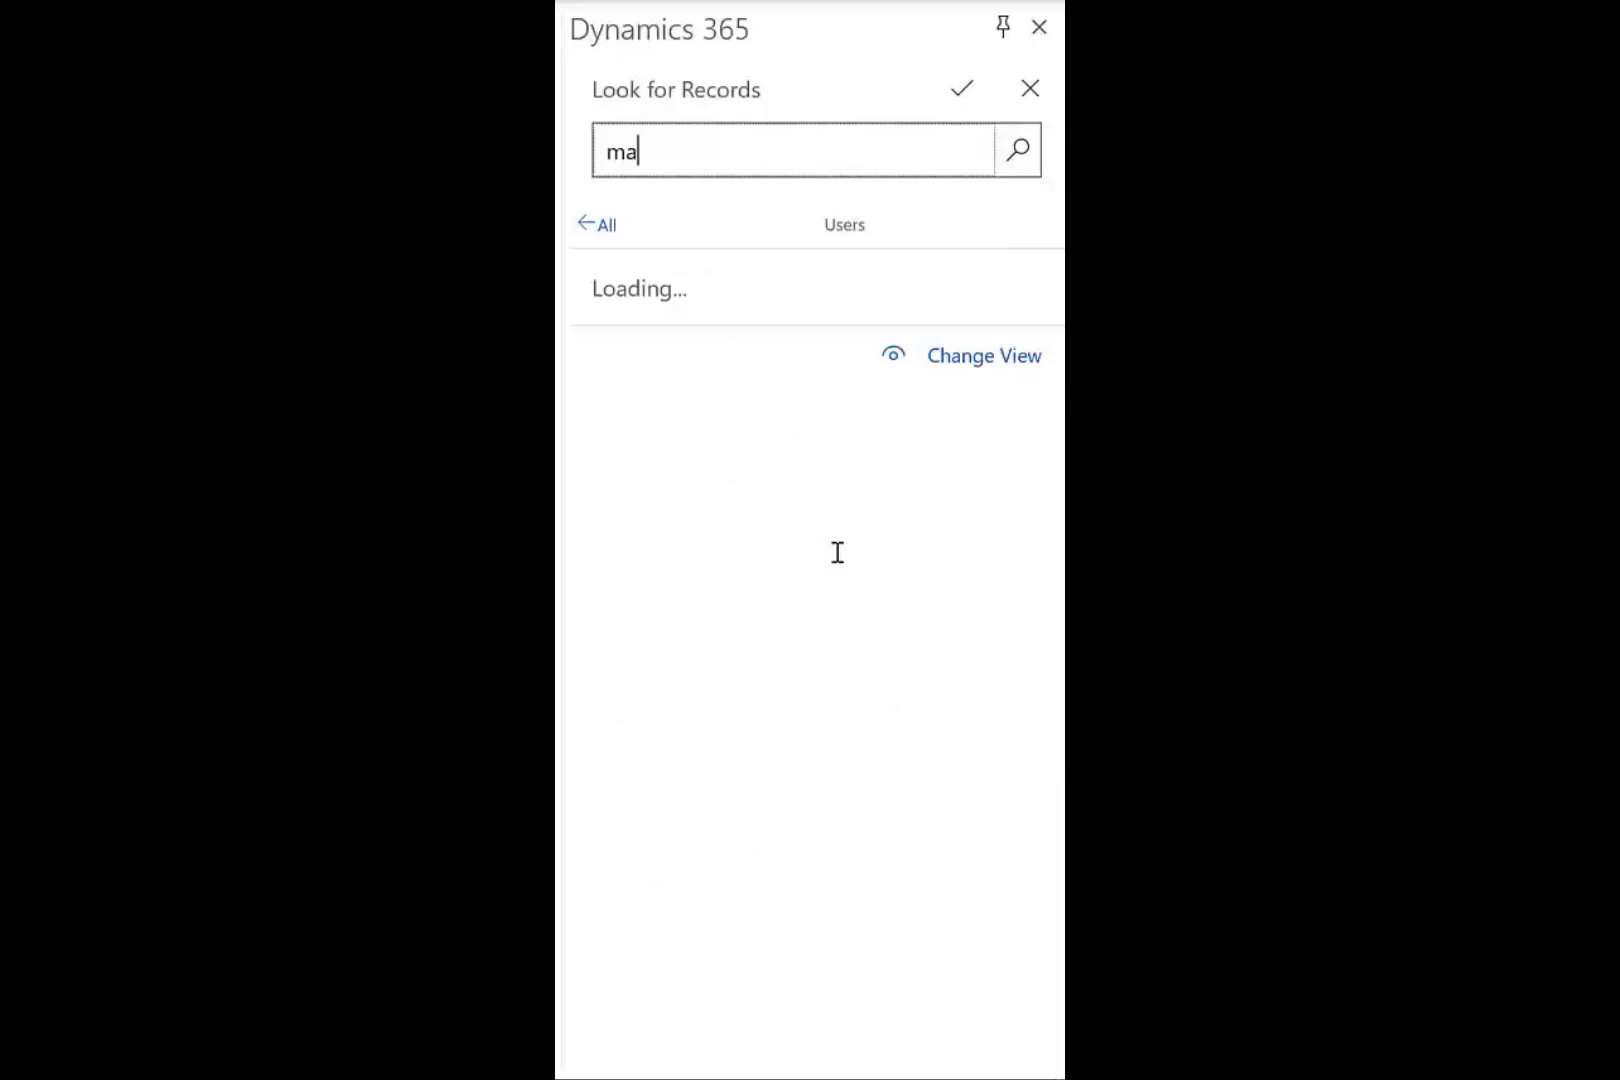
{"action": "type", "text": "xime"}
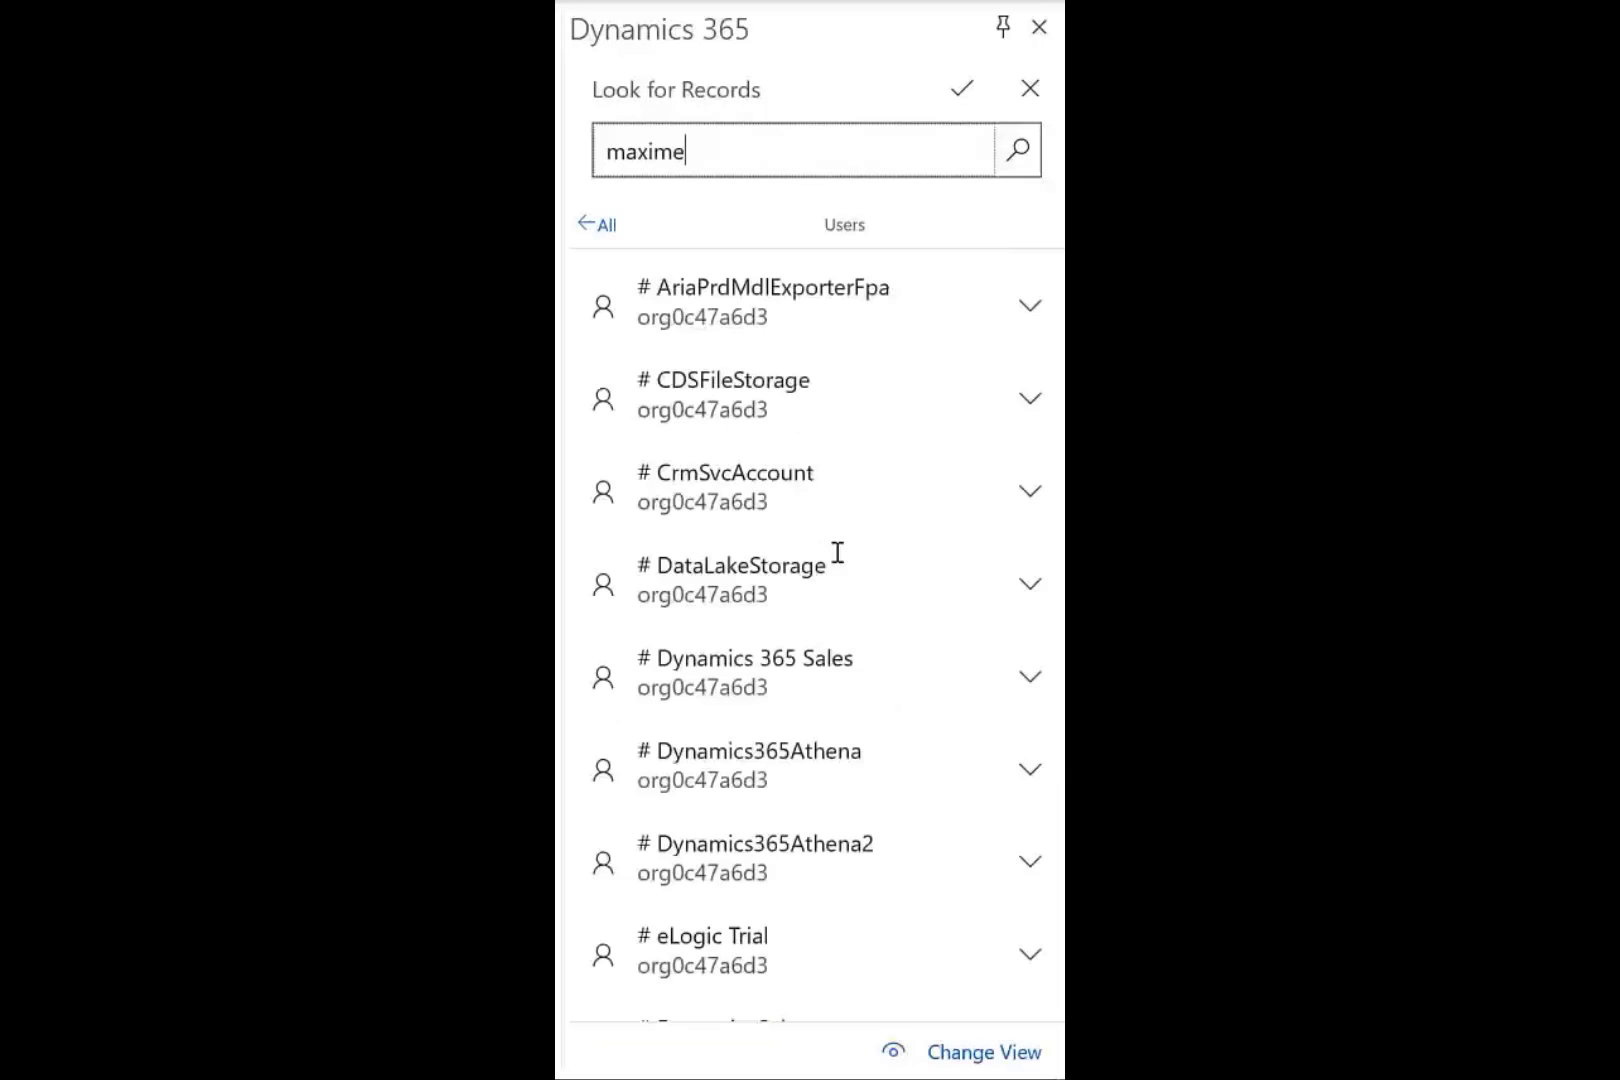
{"action": "left_click", "coordinate": [694, 291]}
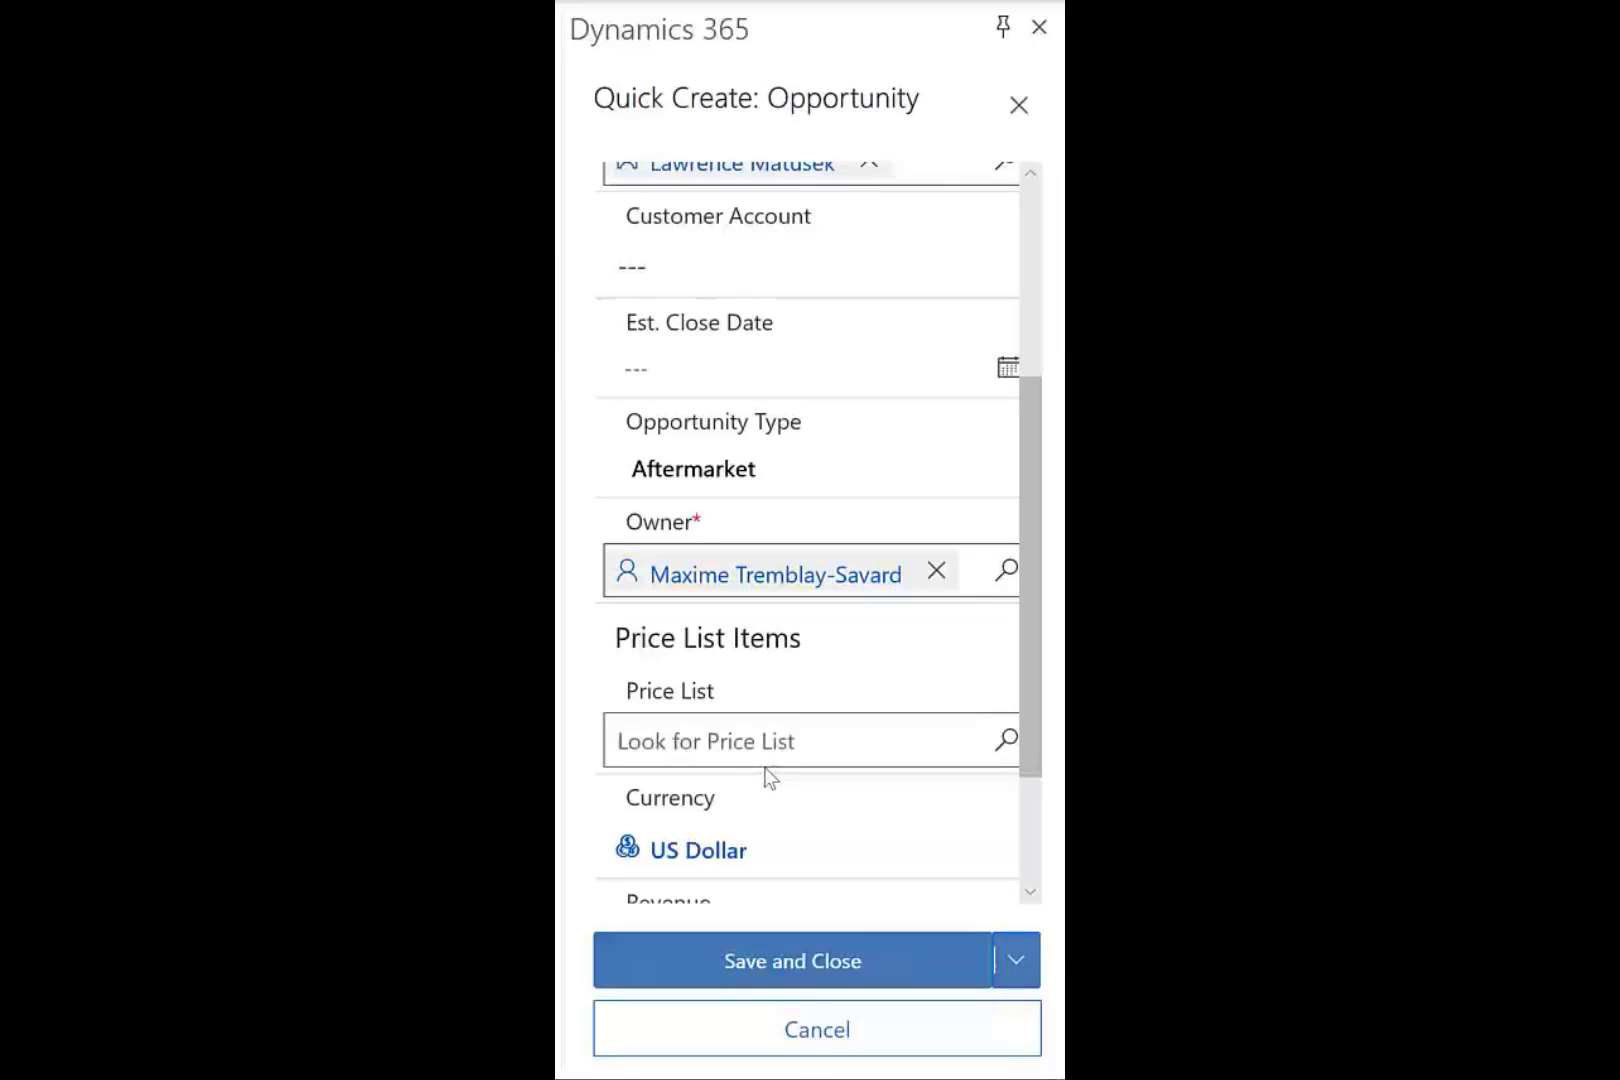
{"action": "left_click", "coordinate": [785, 962]}
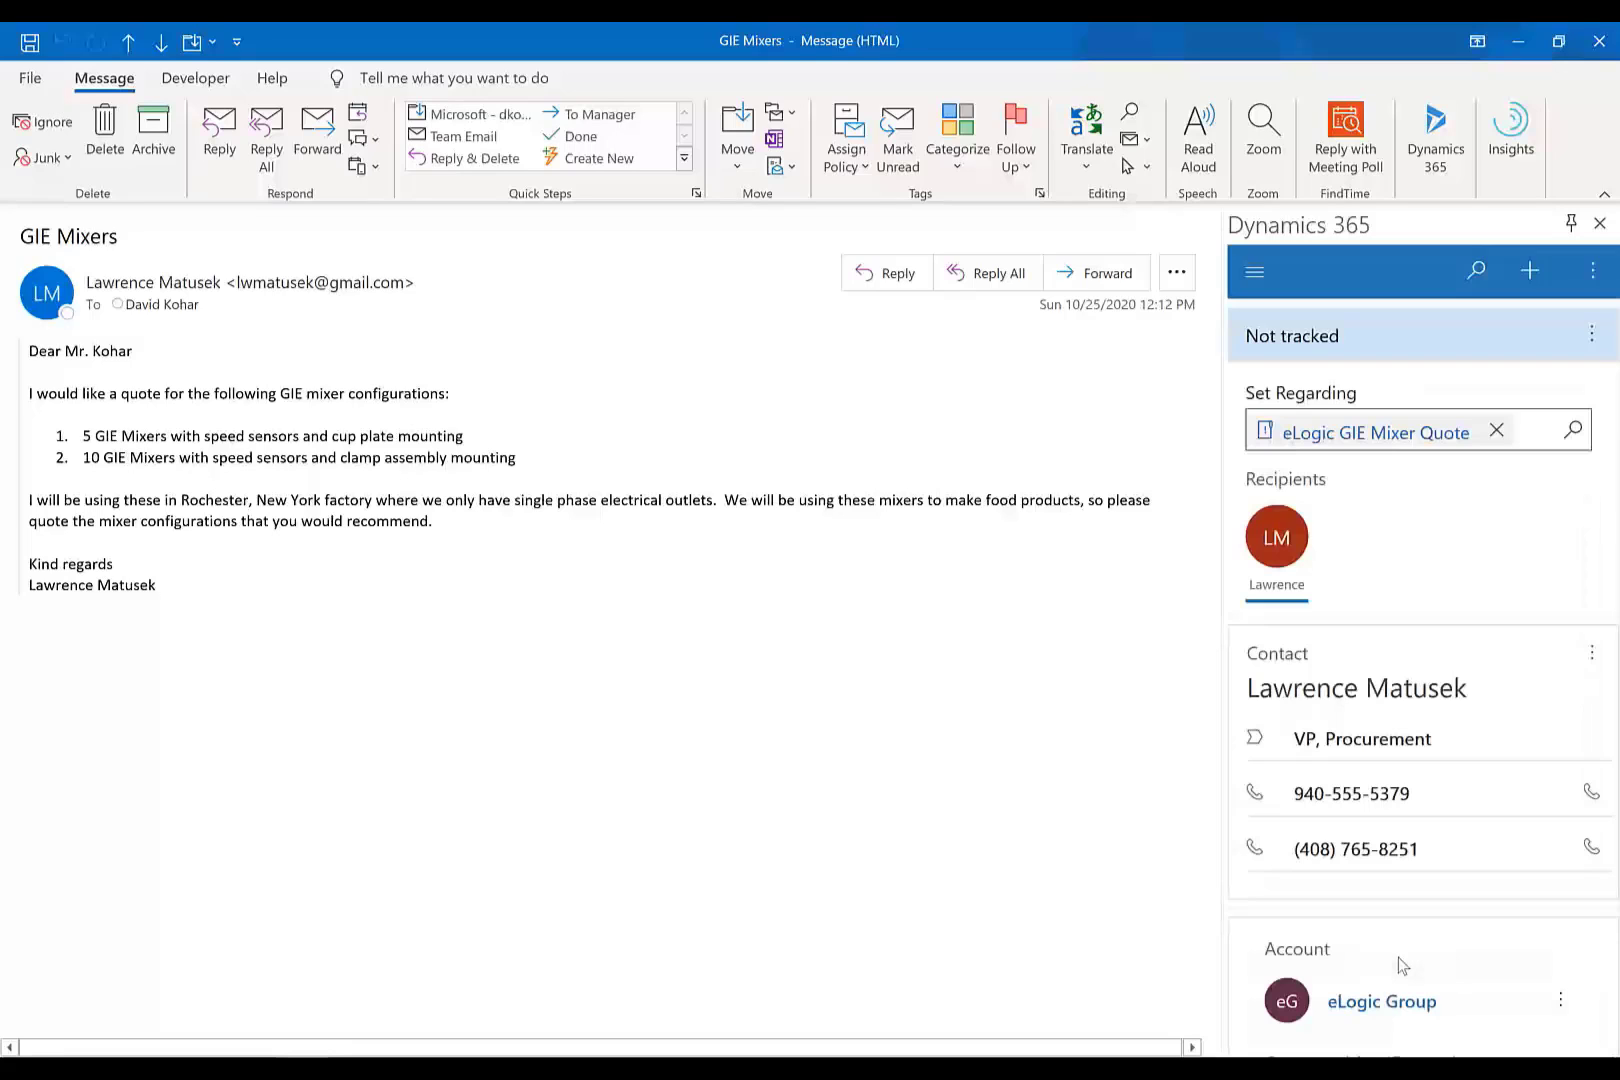
Scroll to confirm the GIE Mixers email is set regarding eLogic GIE Mixer Quote.
{"action": "scroll", "coordinate": [1403, 966], "scroll_direction": "down", "scroll_amount": 1}
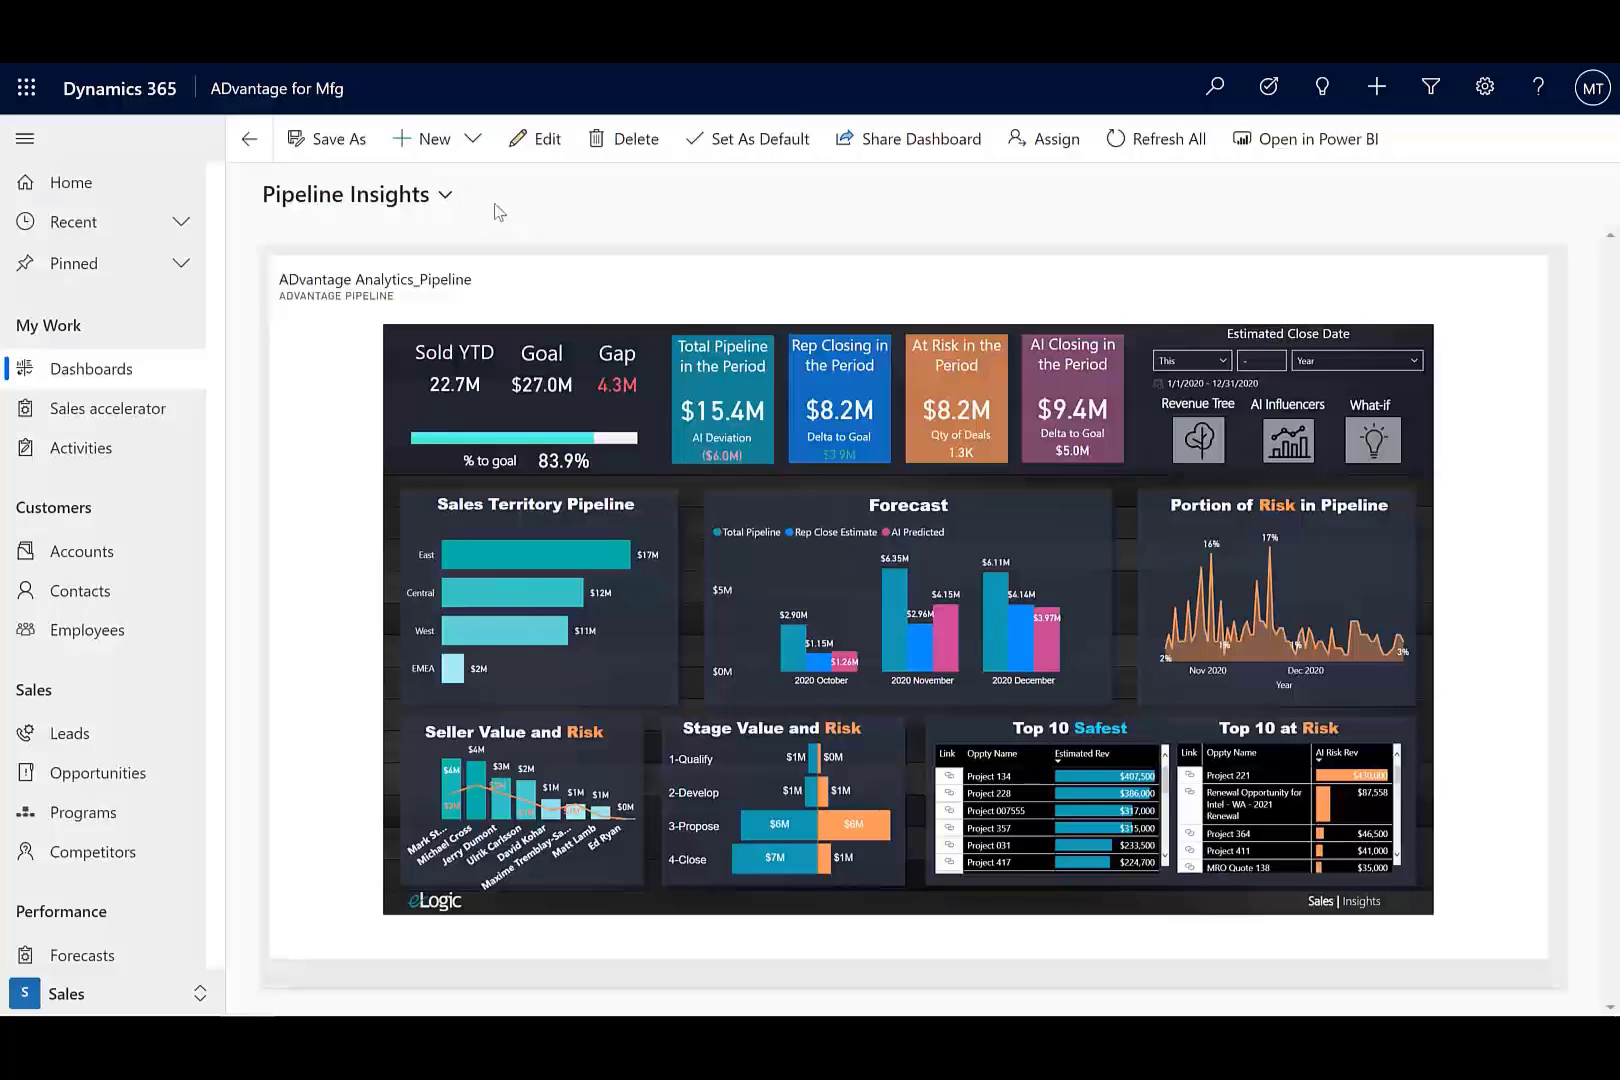
Switch to the Inside Sales Dashboard and open eLogic GIE Mixer Quote from My Open Opportunities.
{"action": "left_click", "coordinate": [436, 200]}
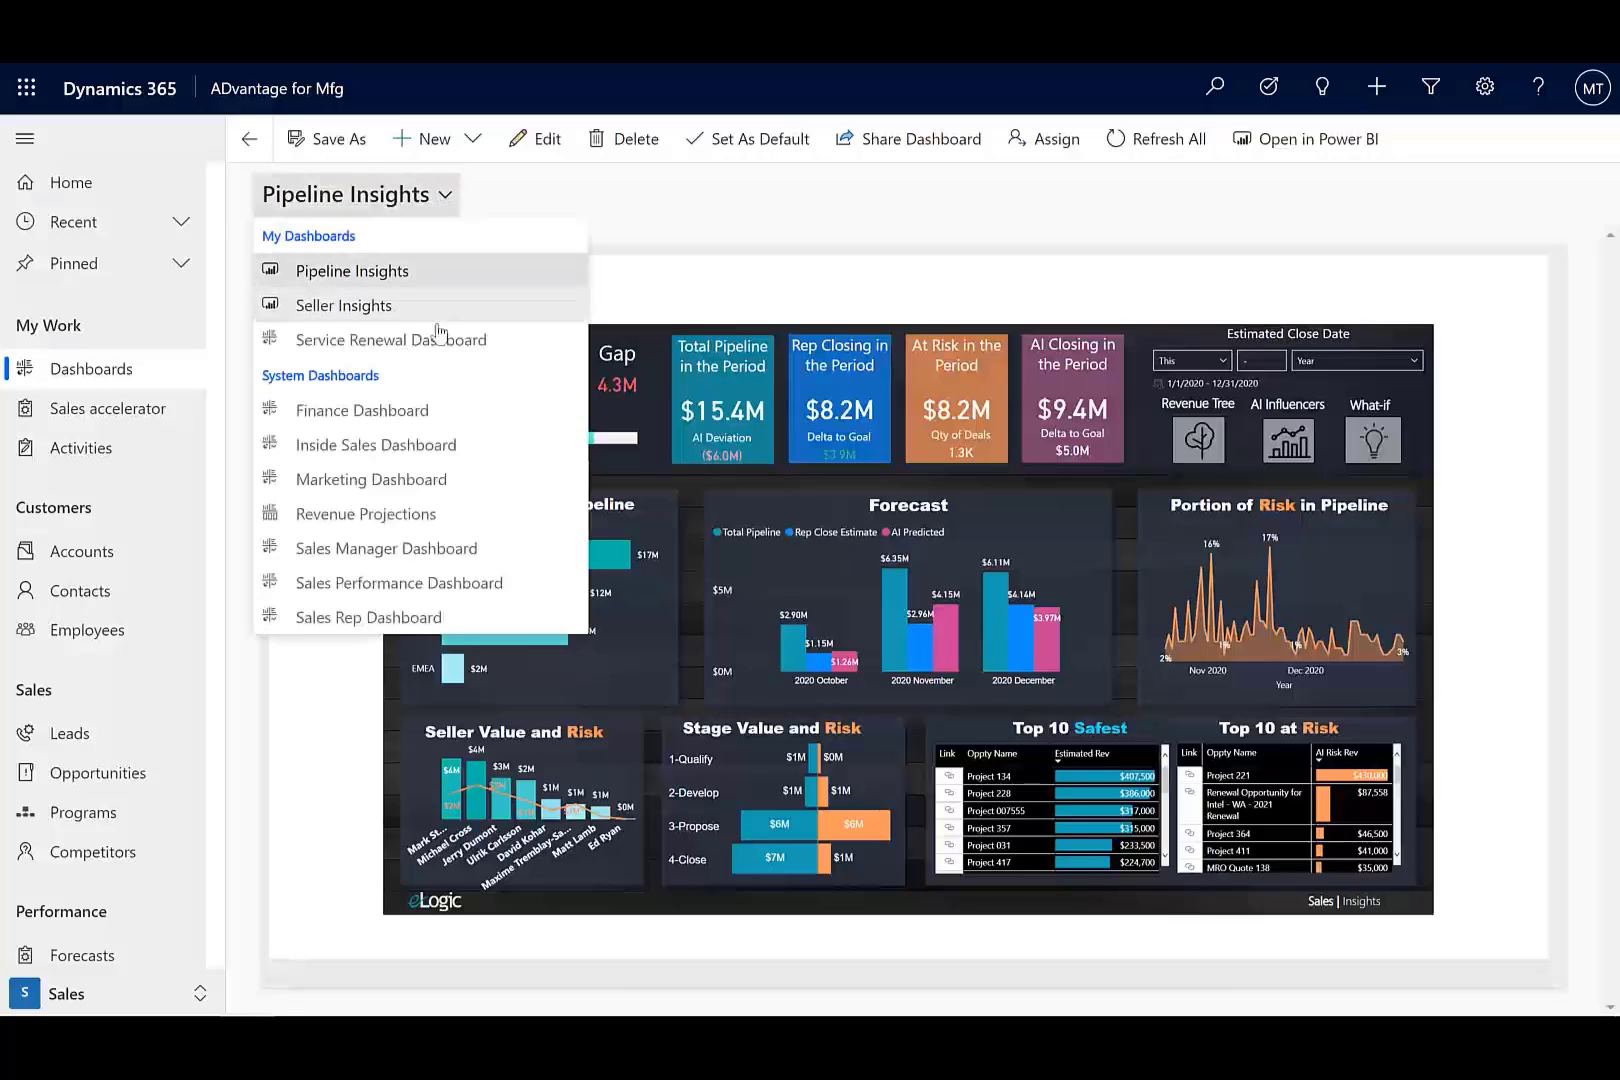
{"action": "left_click", "coordinate": [400, 444]}
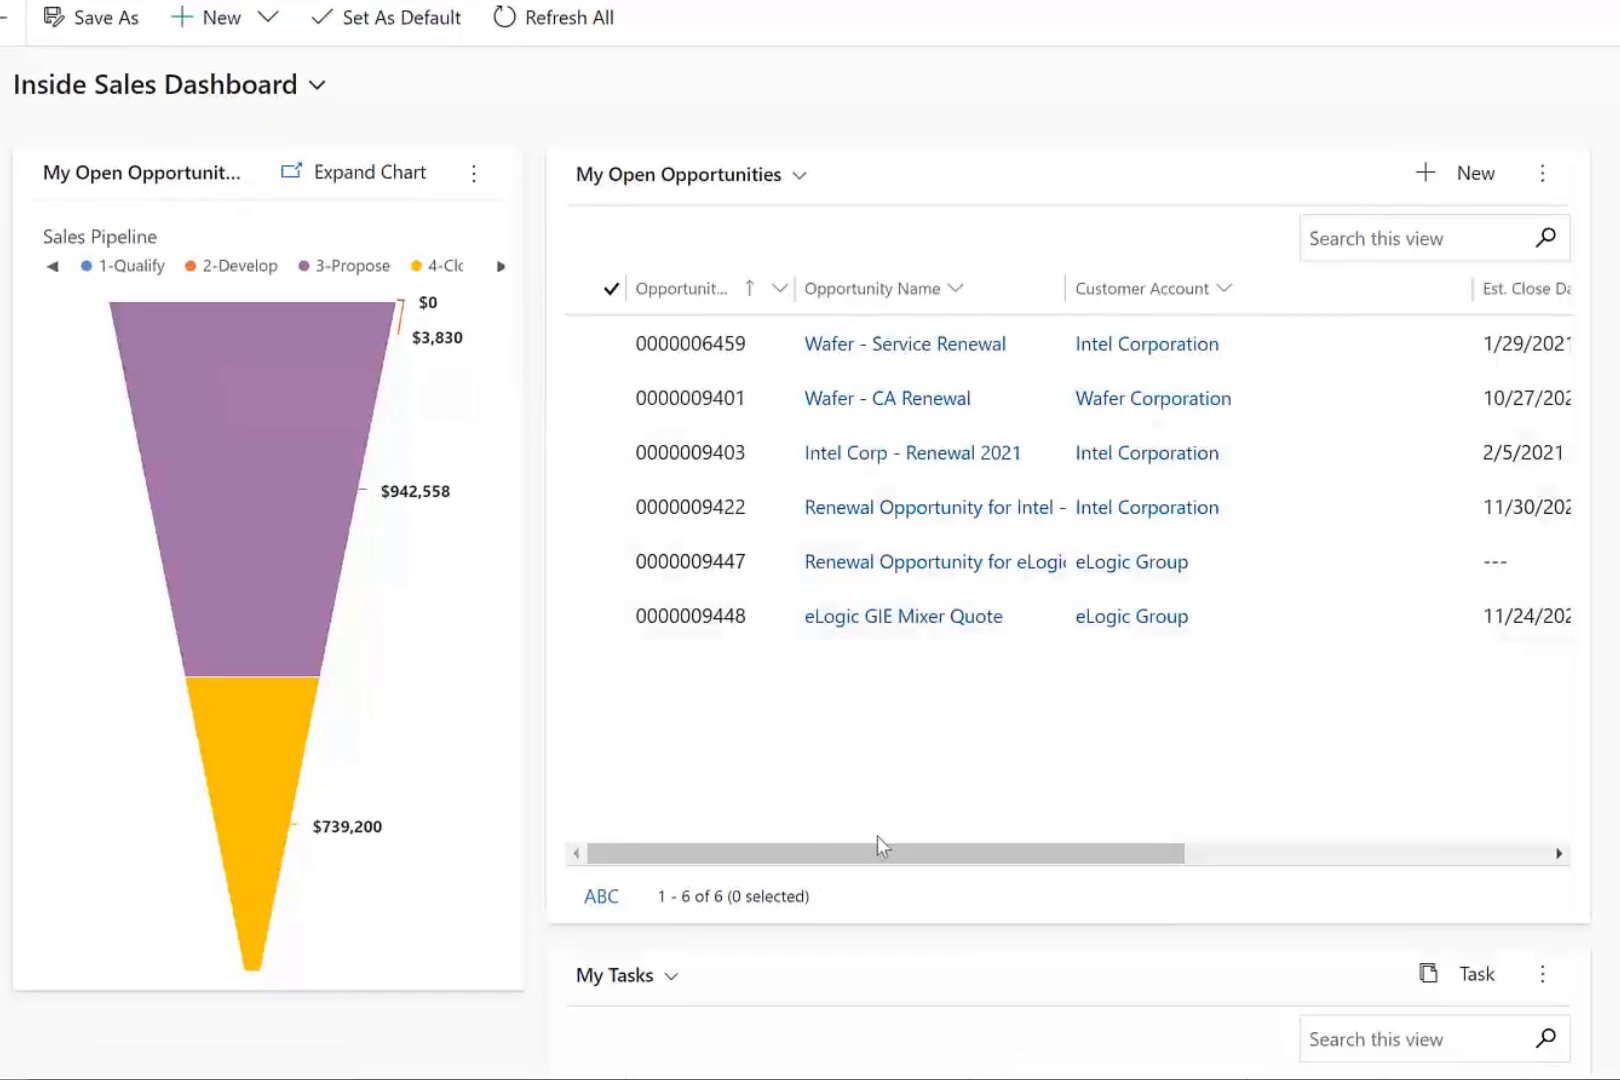
{"action": "mouse_move", "coordinate": [870, 862]}
{"action": "left_mouse_down"}
{"action": "mouse_move", "coordinate": [1240, 874]}
{"action": "mouse_move", "coordinate": [852, 880]}
{"action": "left_mouse_up"}
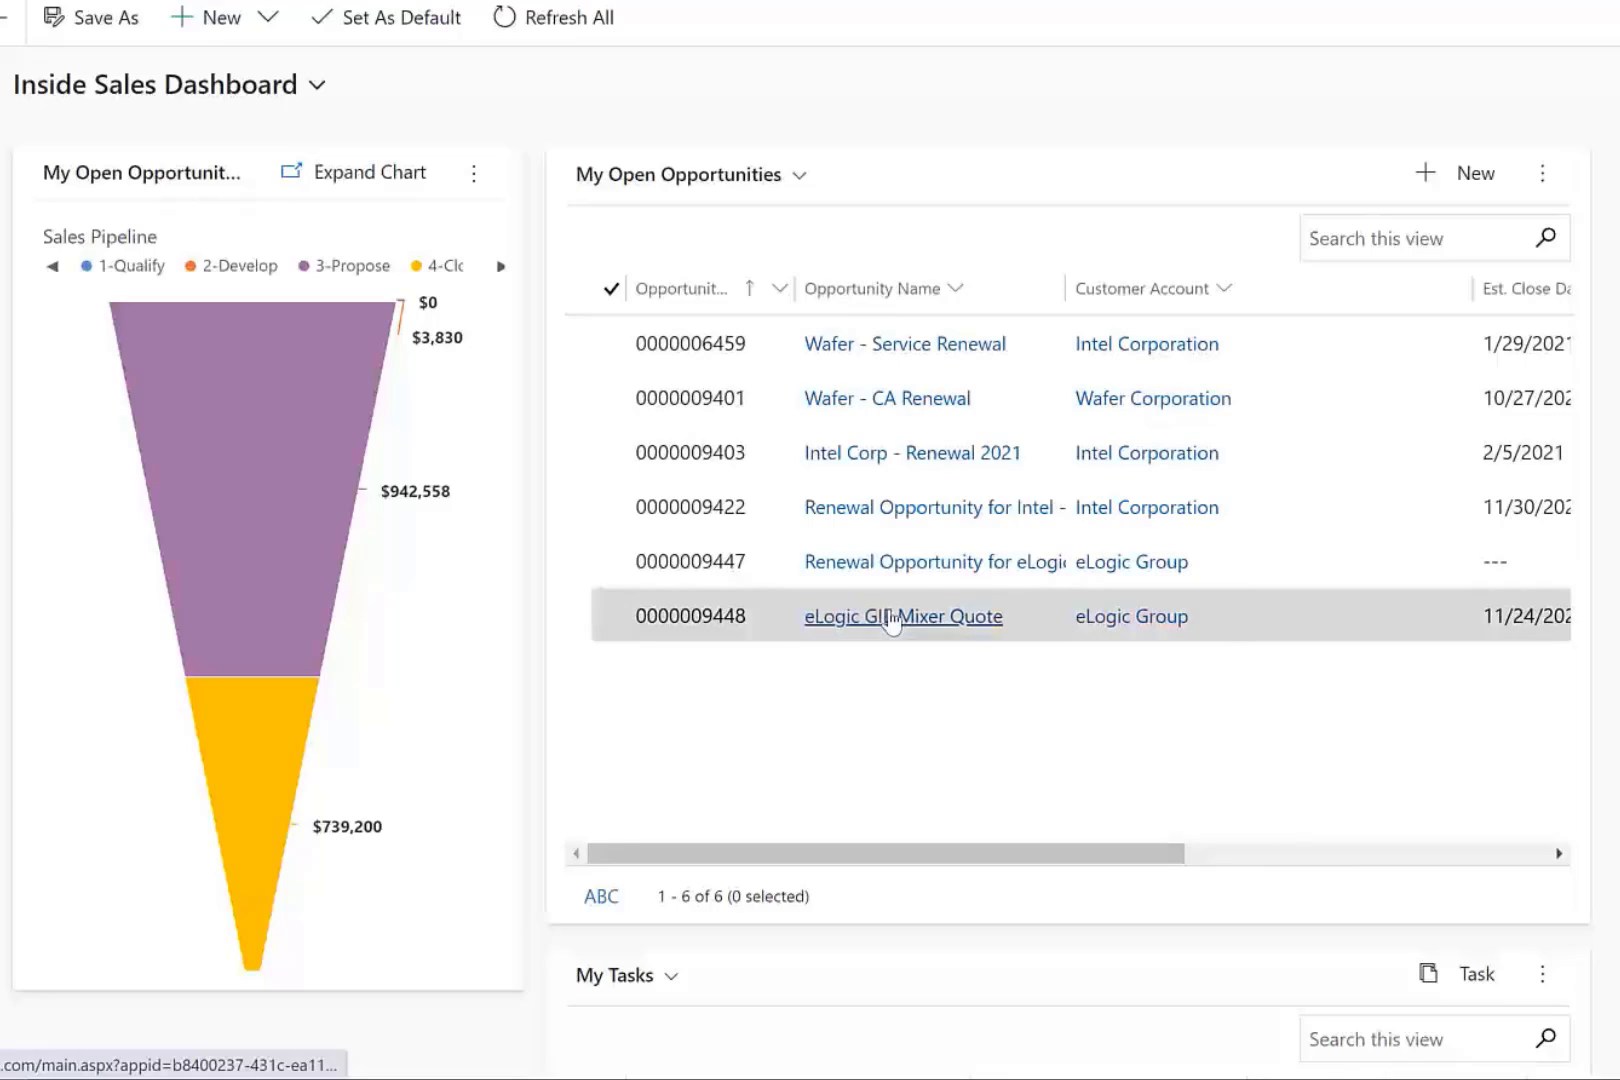
{"action": "left_click", "coordinate": [892, 618]}
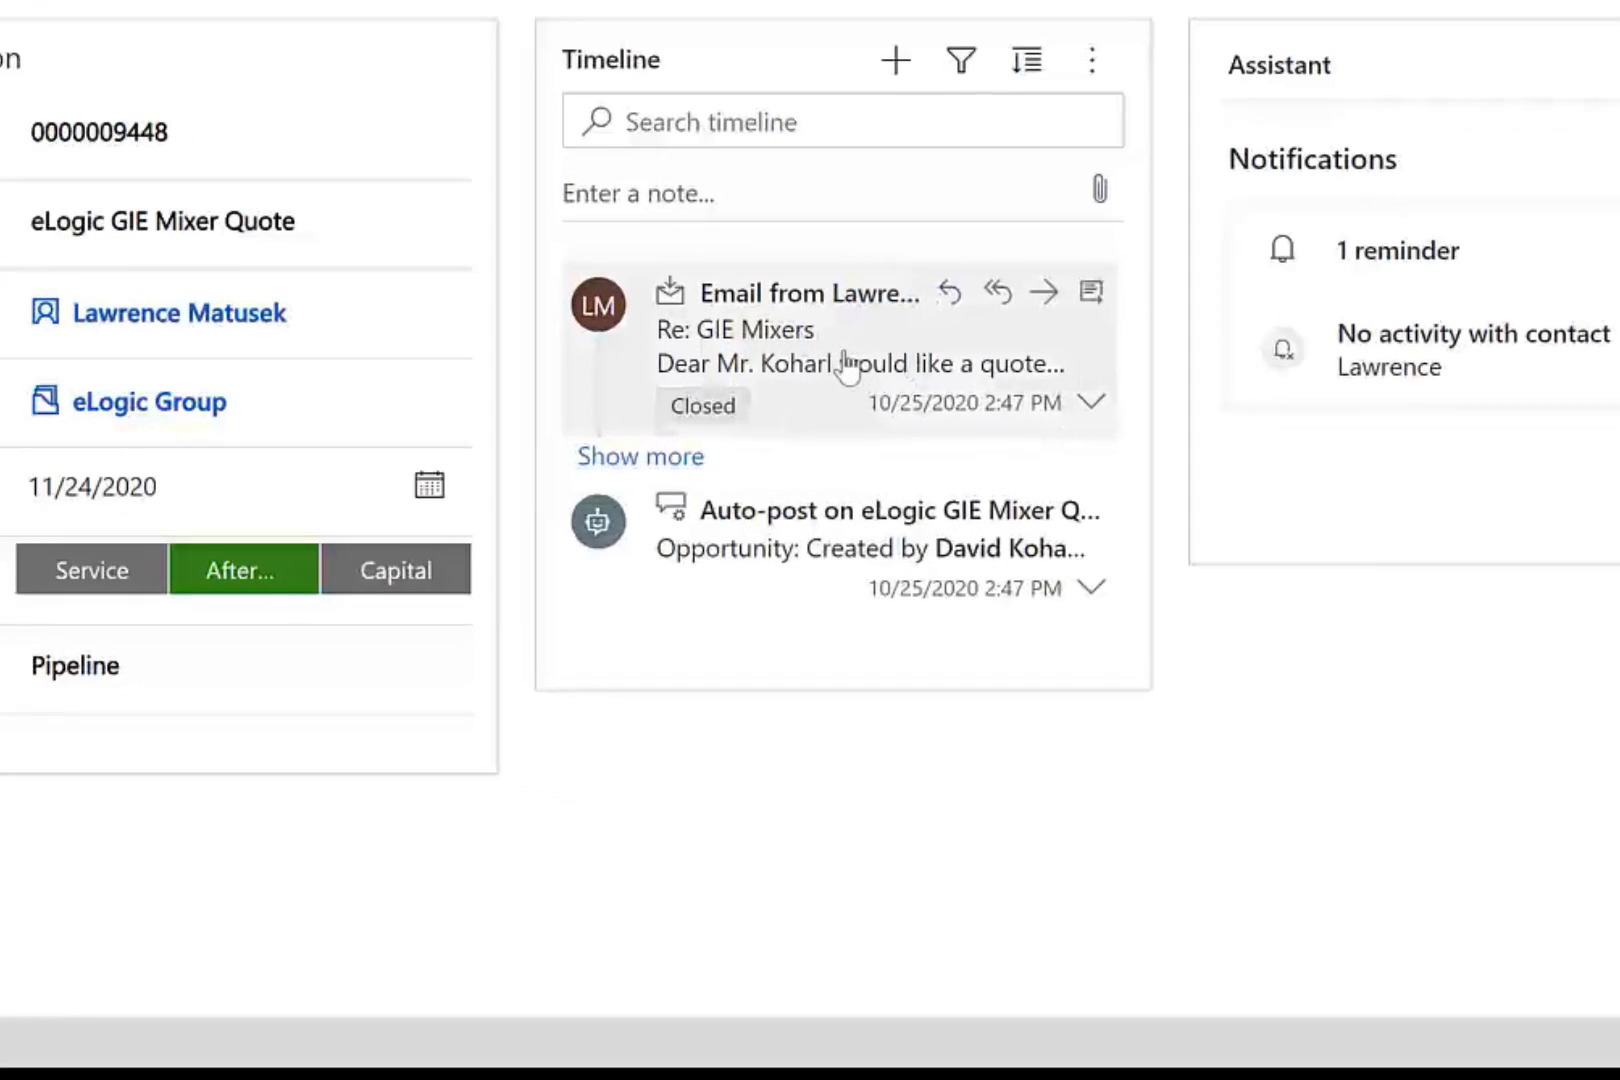
Expand and read the GIE Mixers request email in the timeline, then show the Qualify stage details.
{"action": "left_click", "coordinate": [985, 582]}
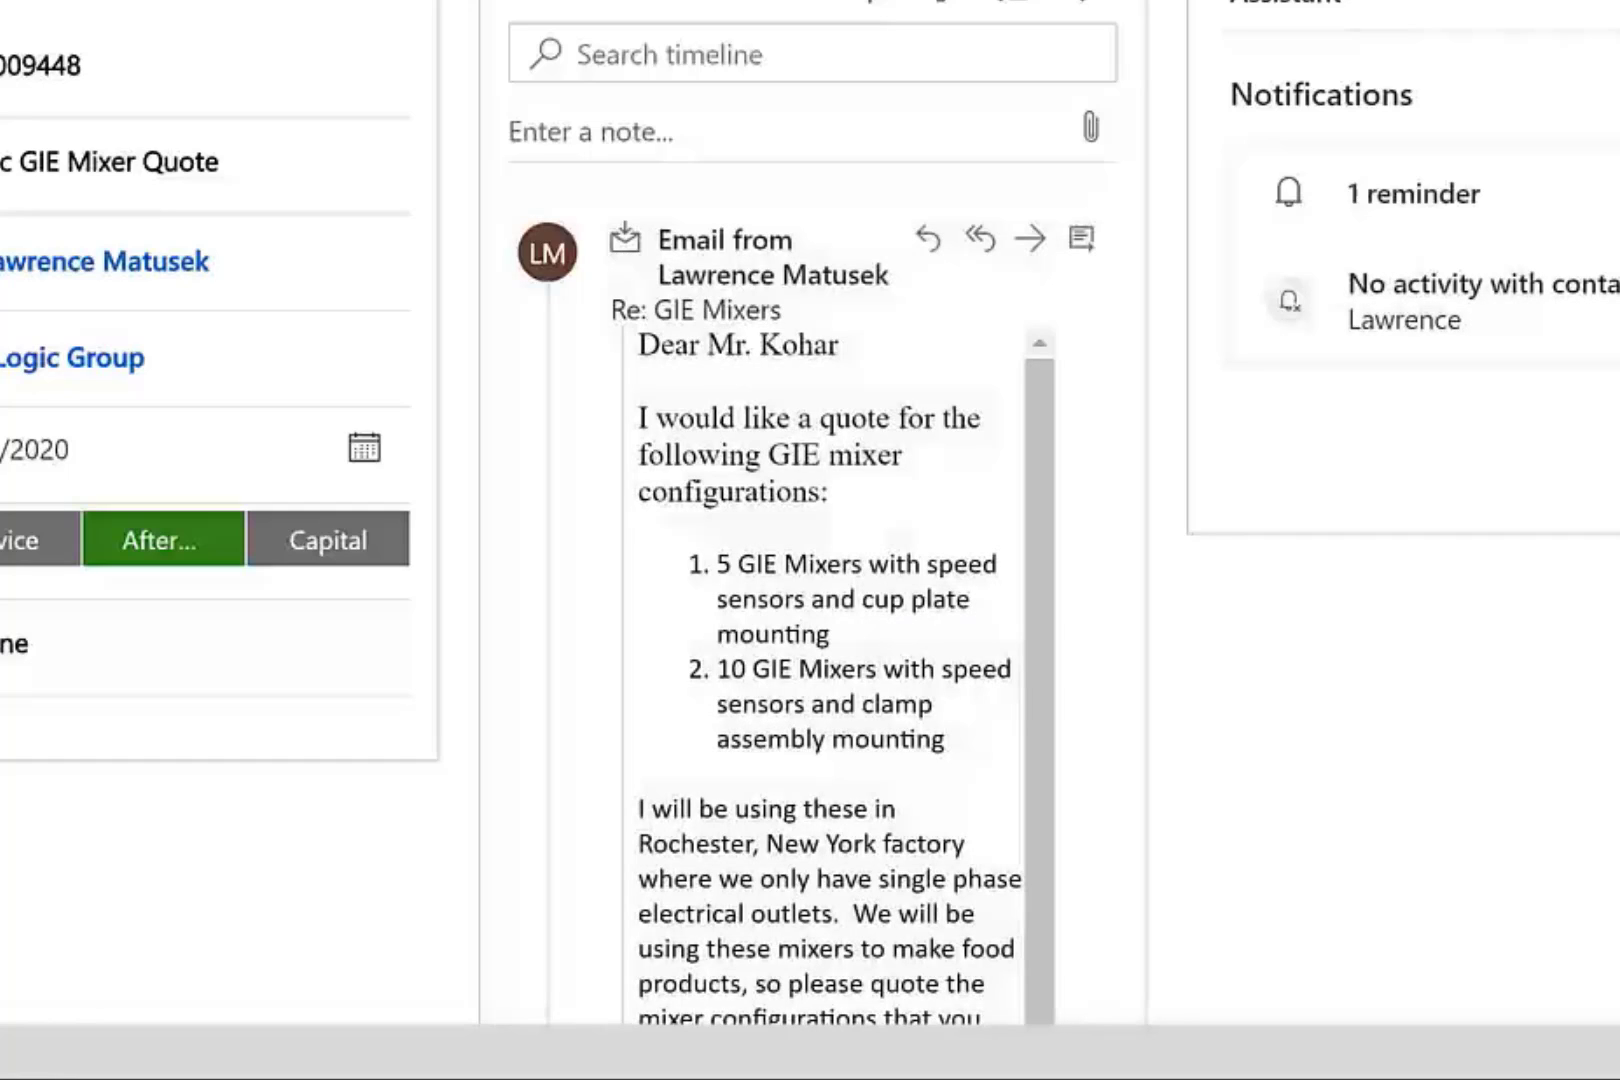
{"action": "scroll", "coordinate": [810, 514], "scroll_direction": "down", "scroll_amount": 3}
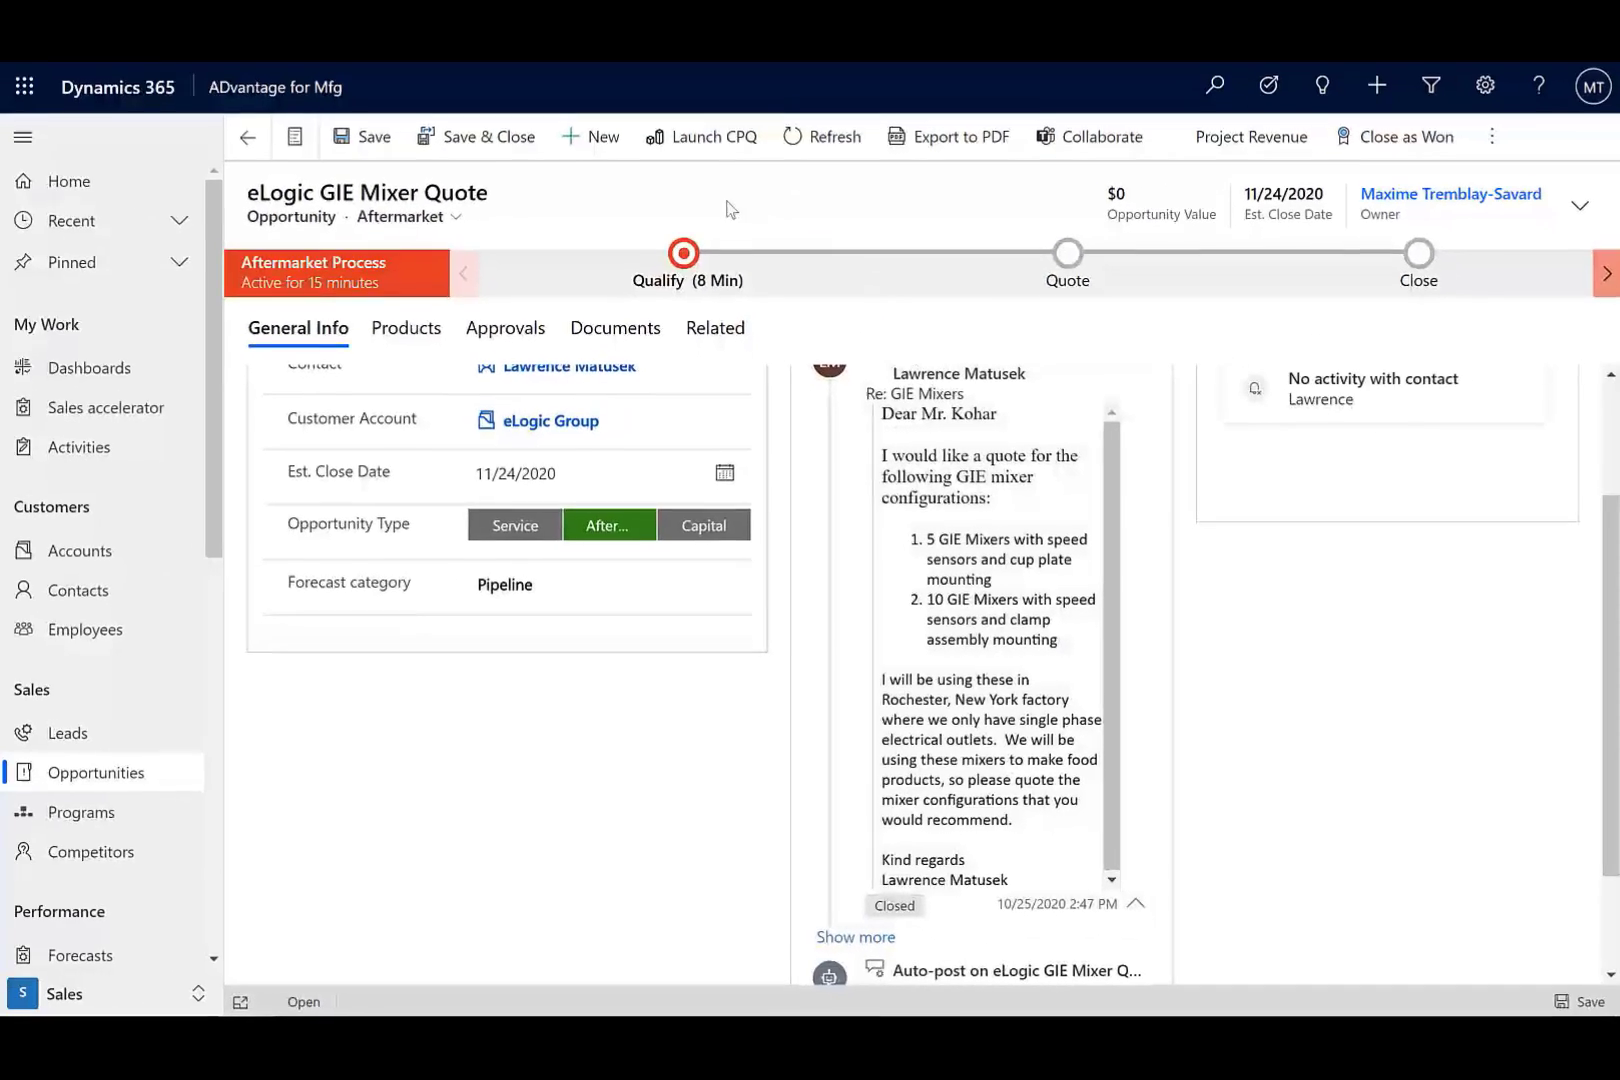
{"action": "left_click", "coordinate": [680, 141]}
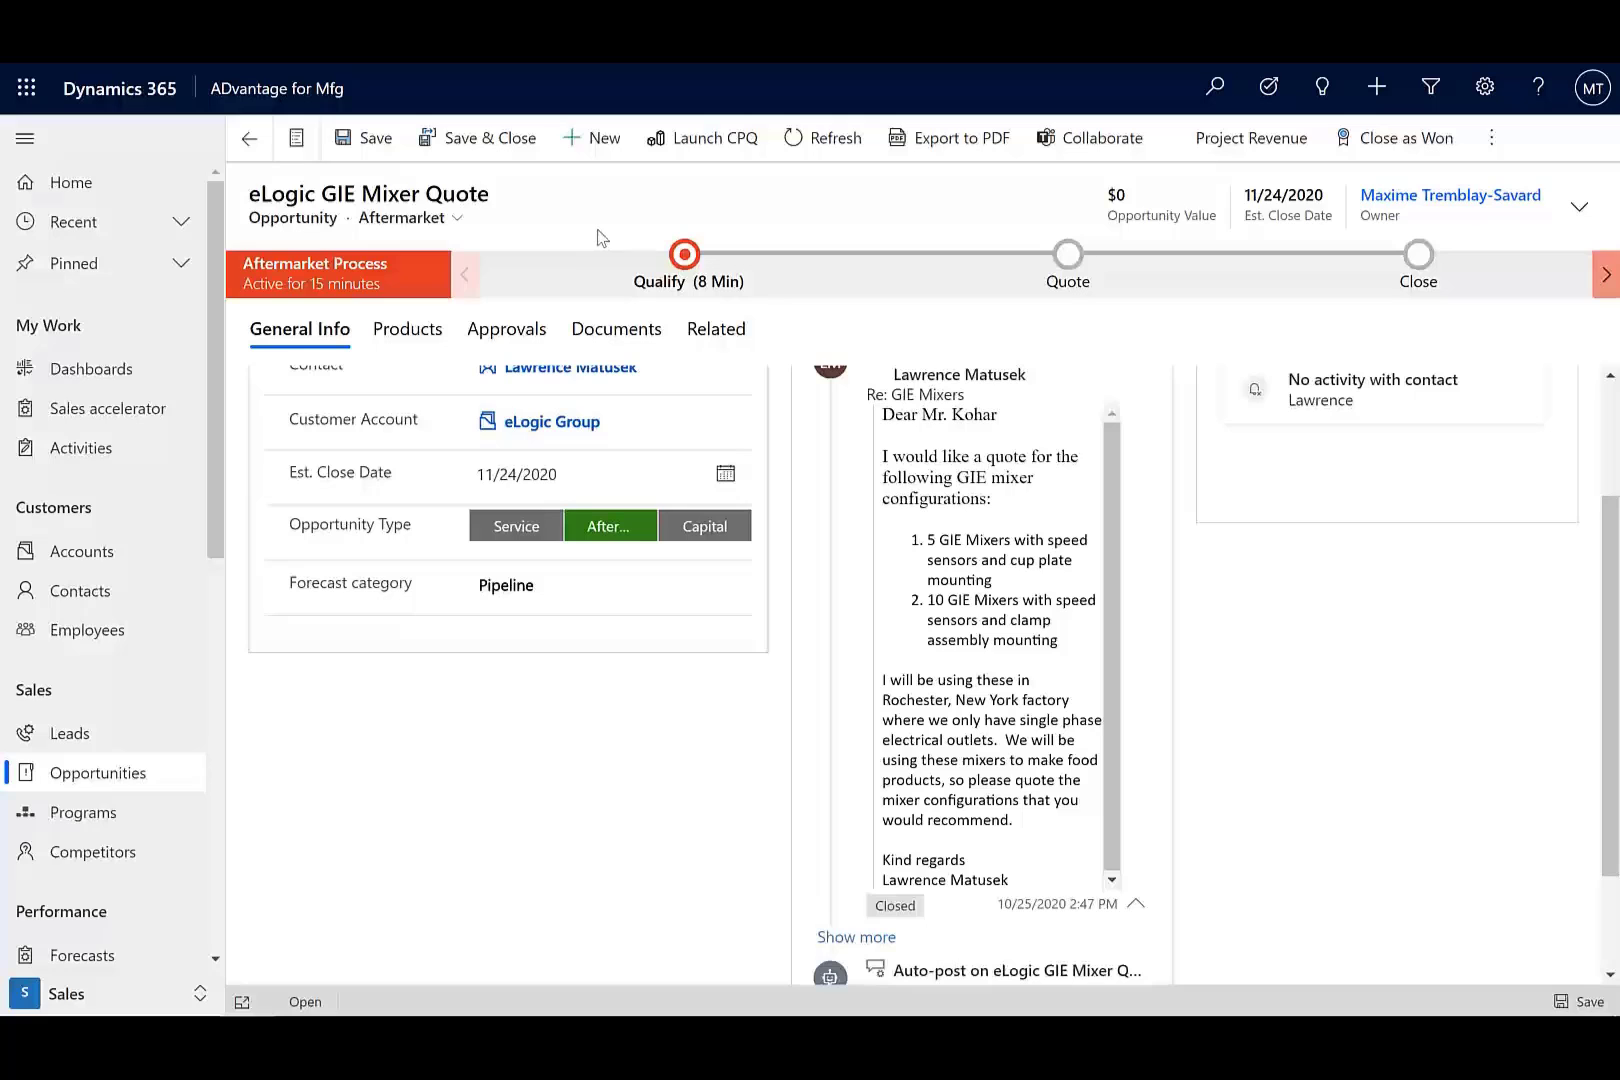
{"action": "left_click", "coordinate": [686, 255]}
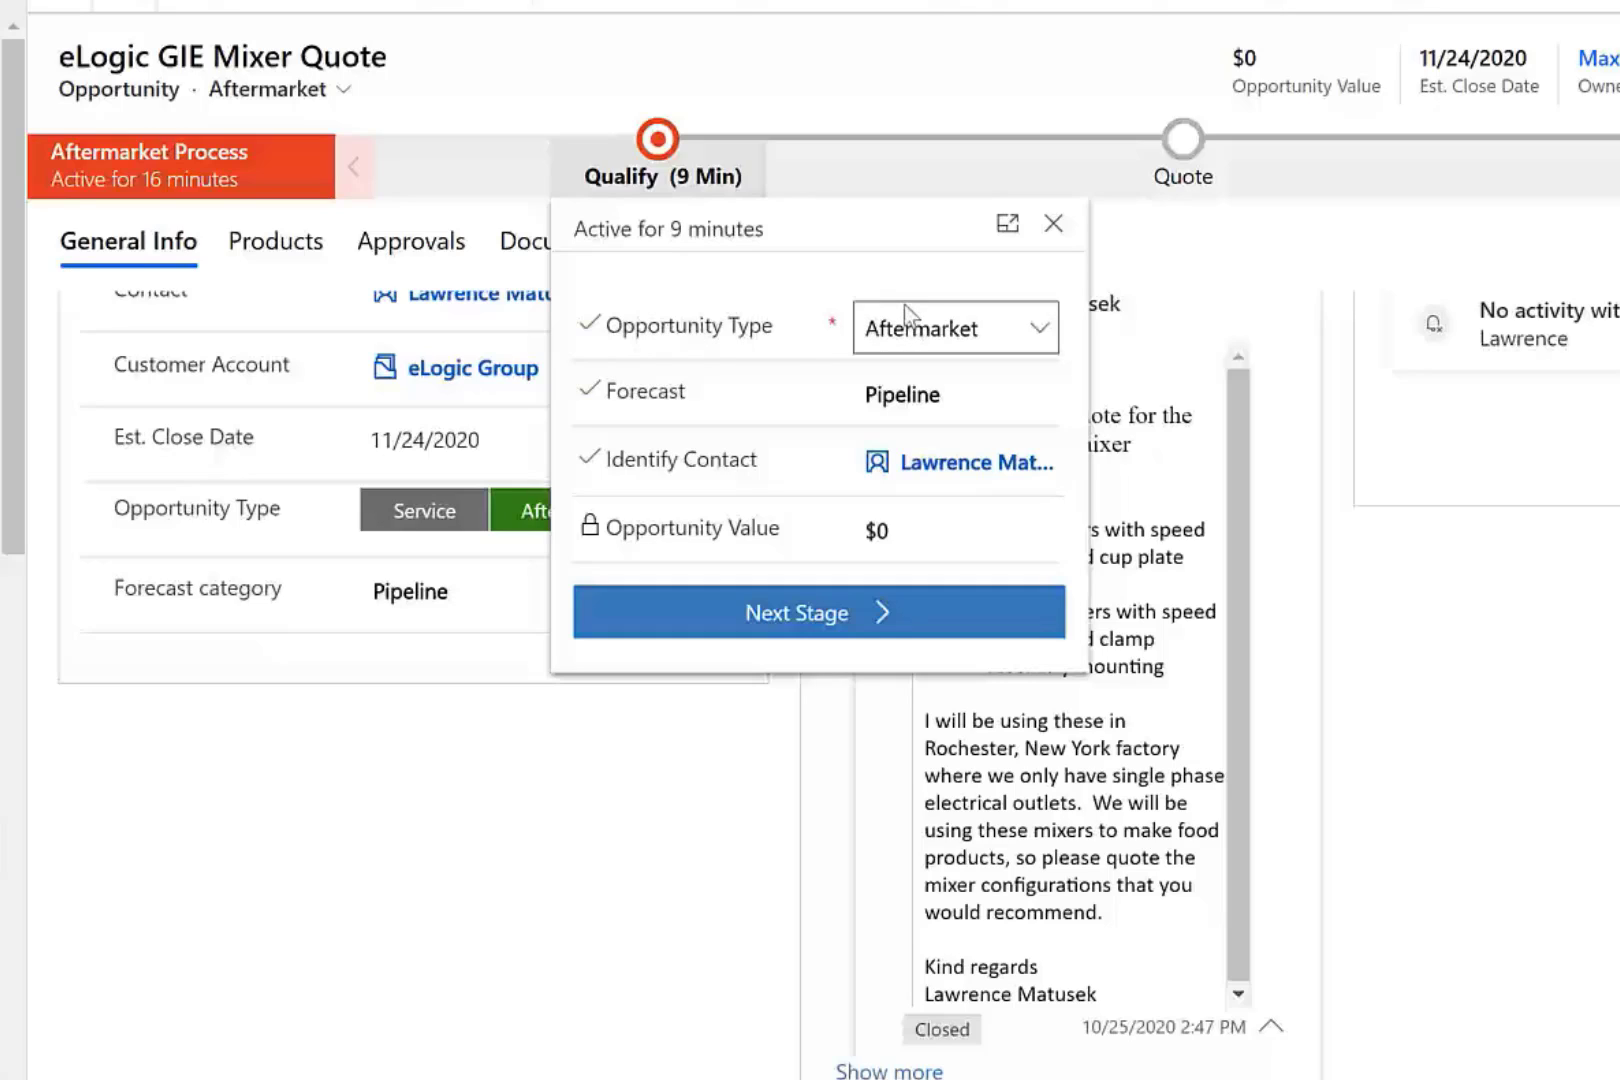
Set the forecast to Committed, advance to the Quote stage, and mark Identify Sales Team complete.
{"action": "left_click", "coordinate": [930, 395]}
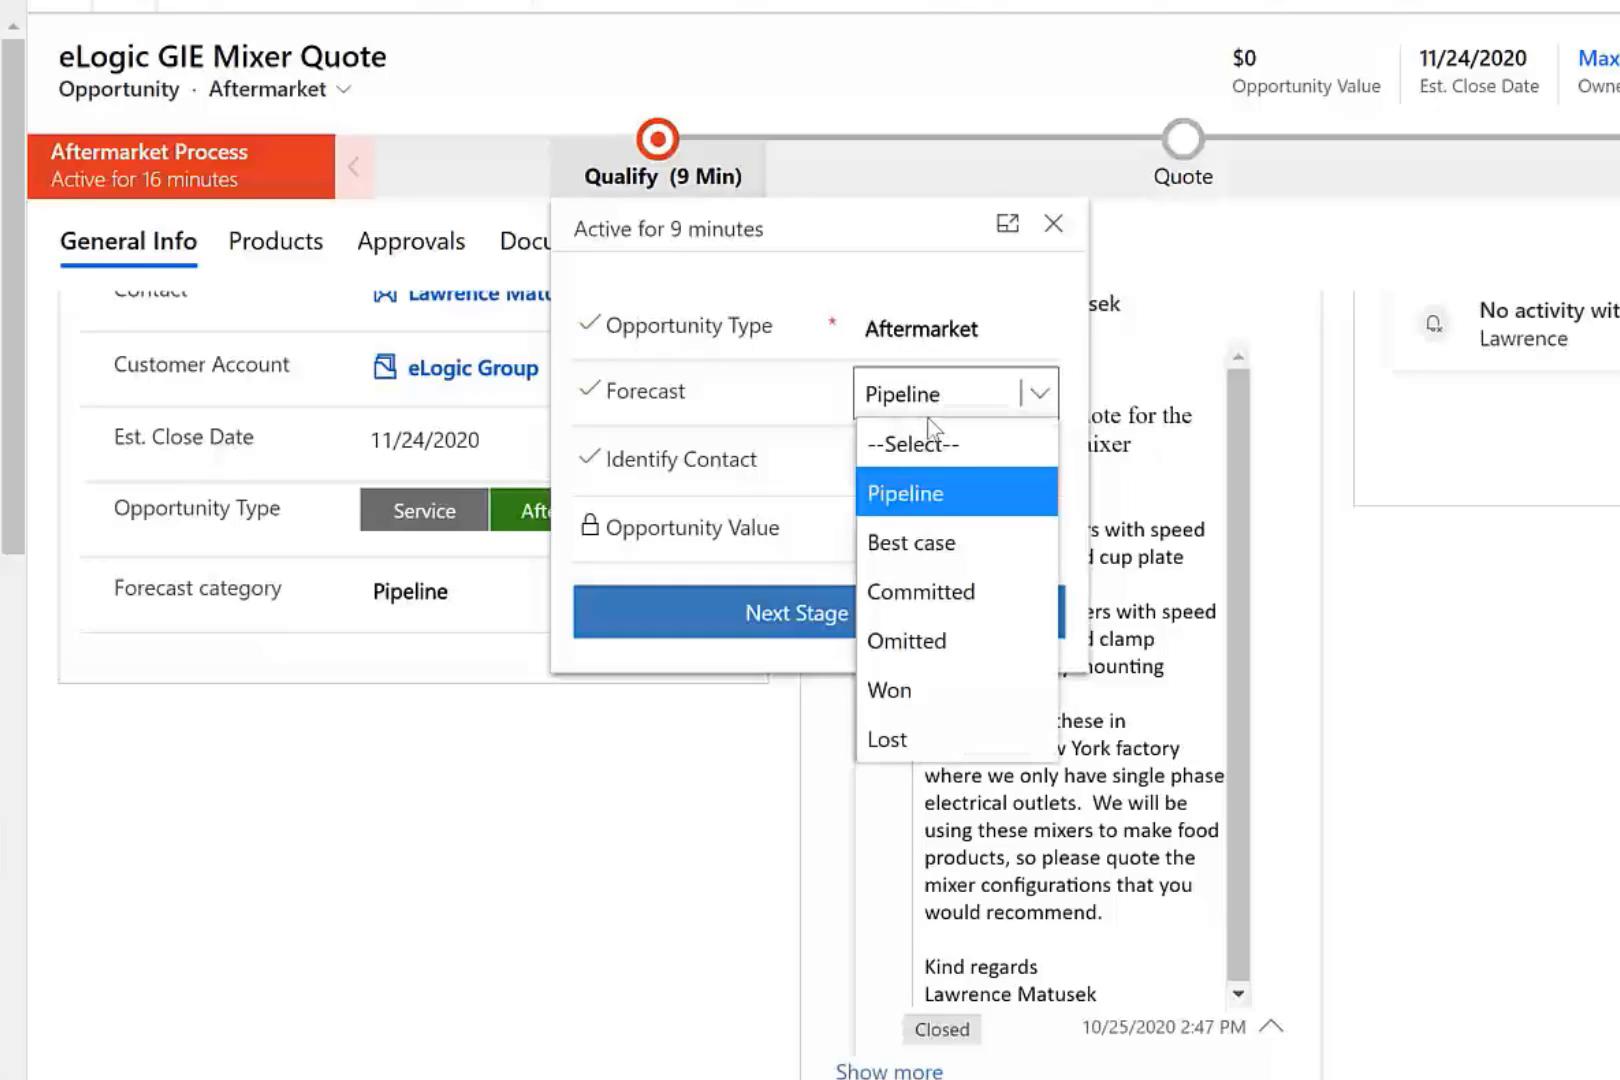
{"action": "left_click", "coordinate": [940, 595]}
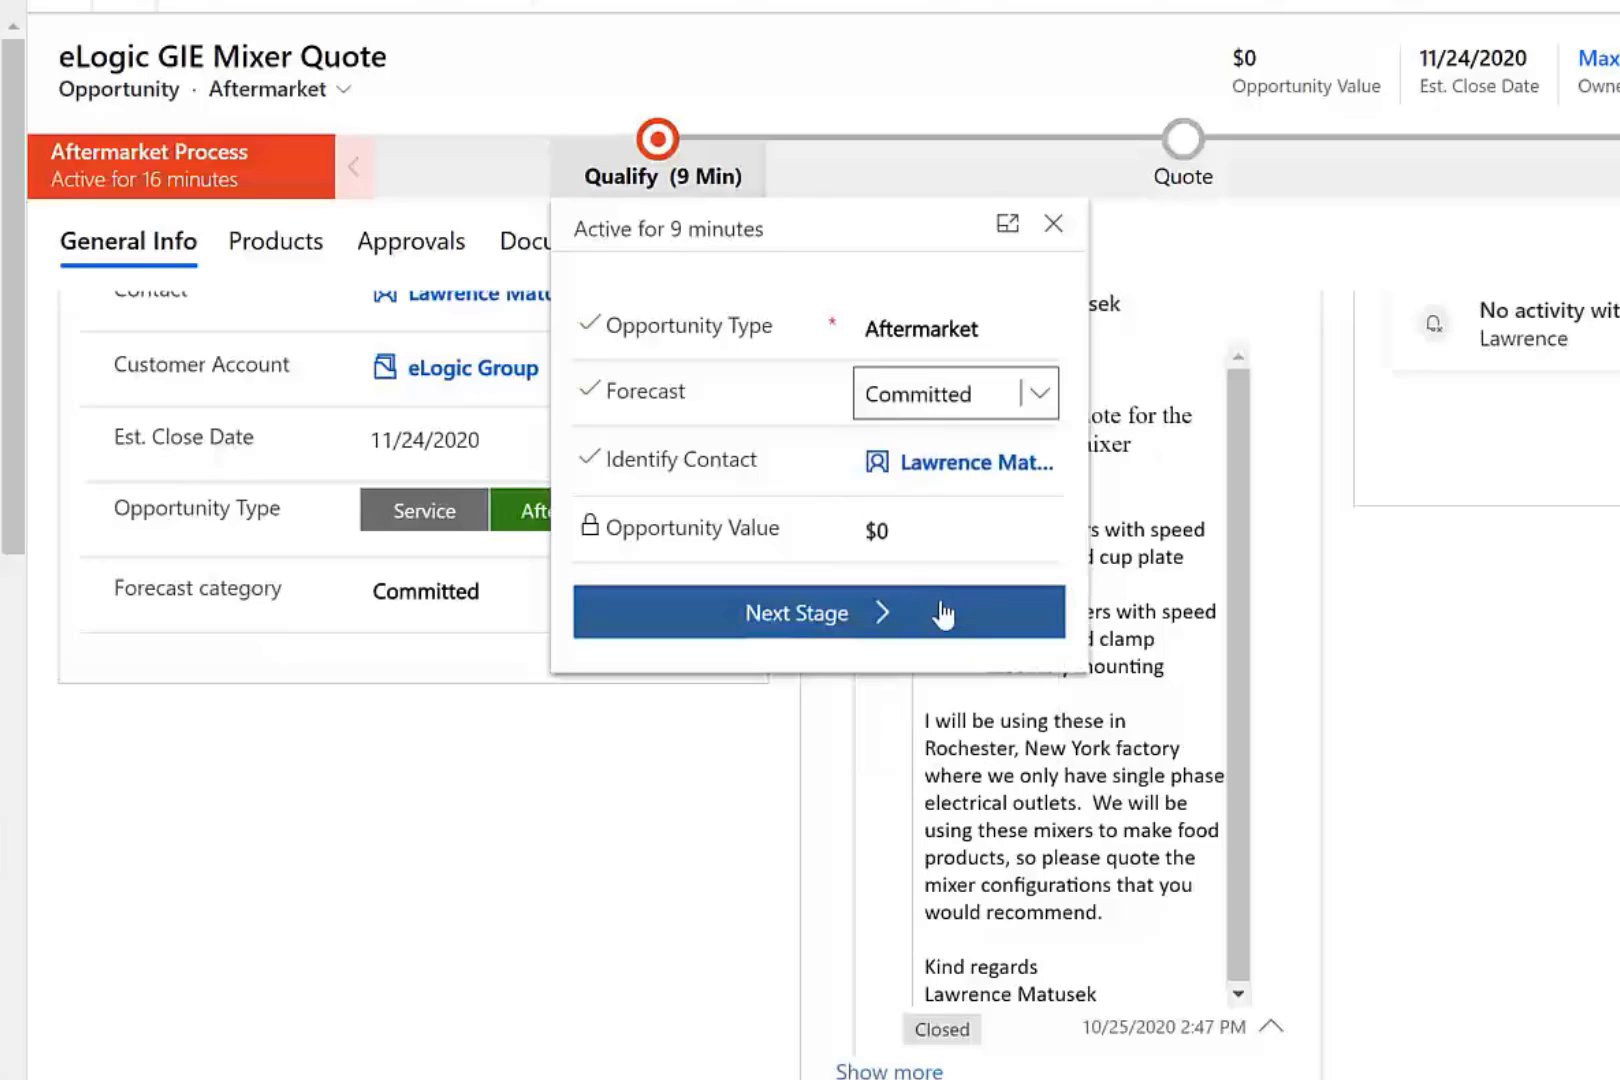
{"action": "left_click", "coordinate": [888, 620]}
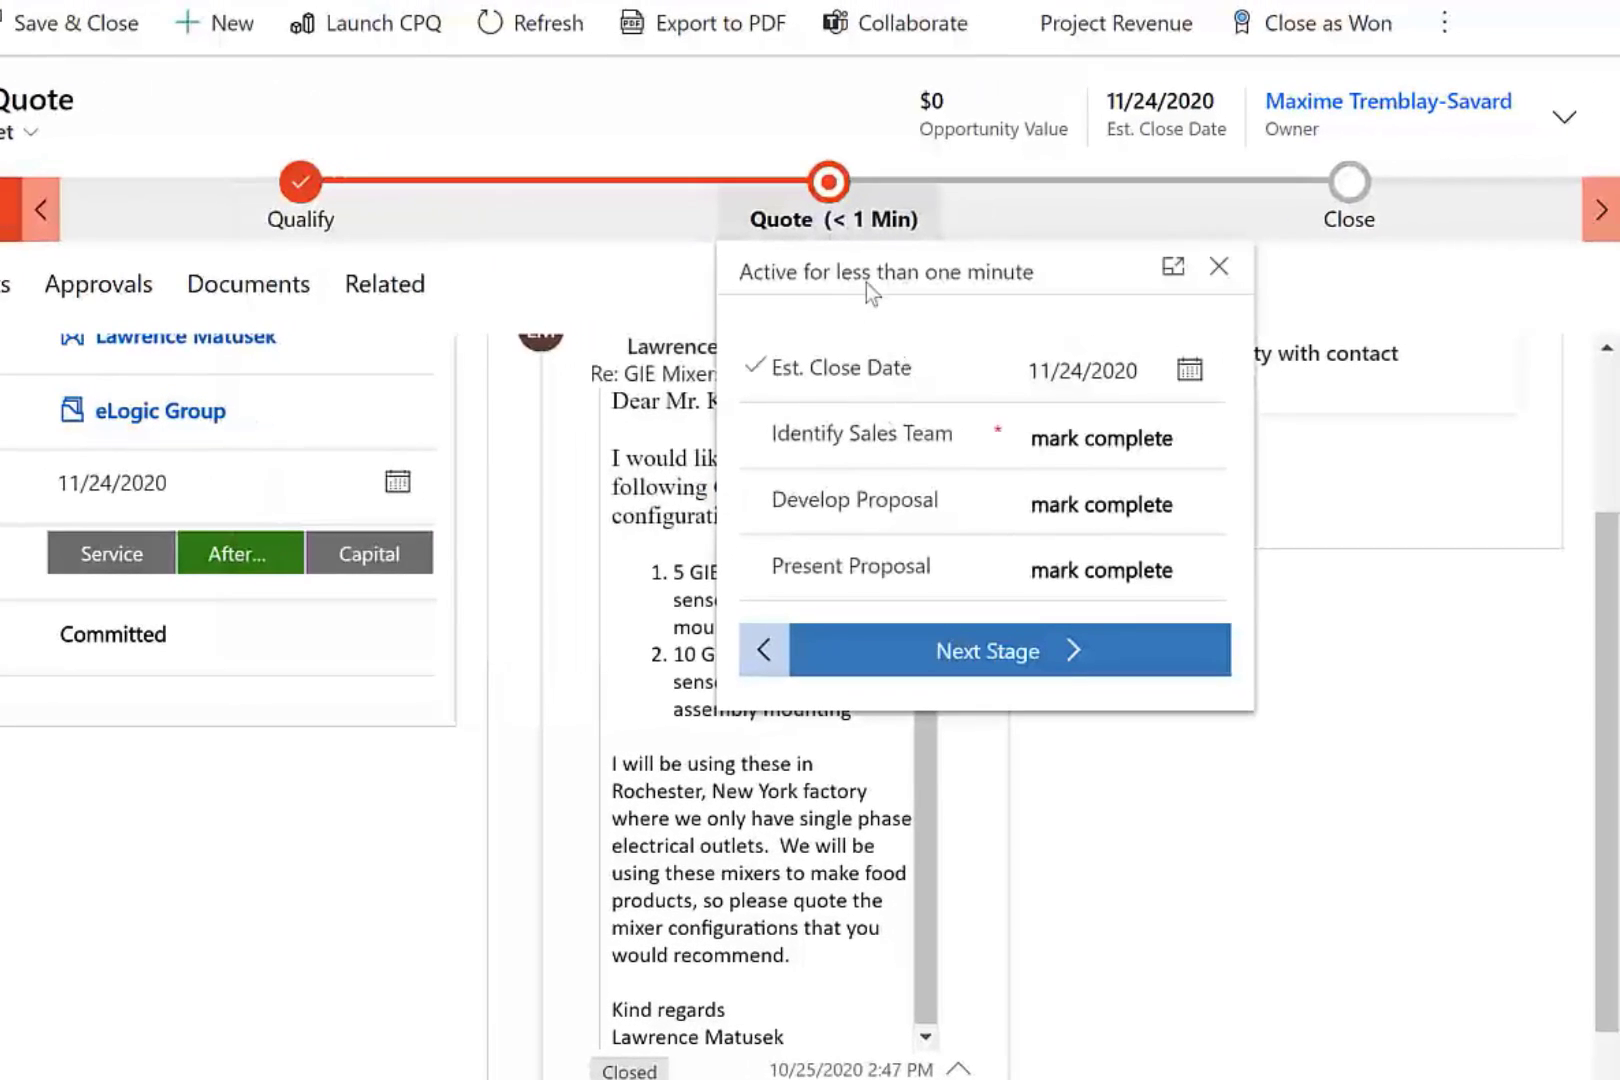
{"action": "left_click", "coordinate": [1089, 443]}
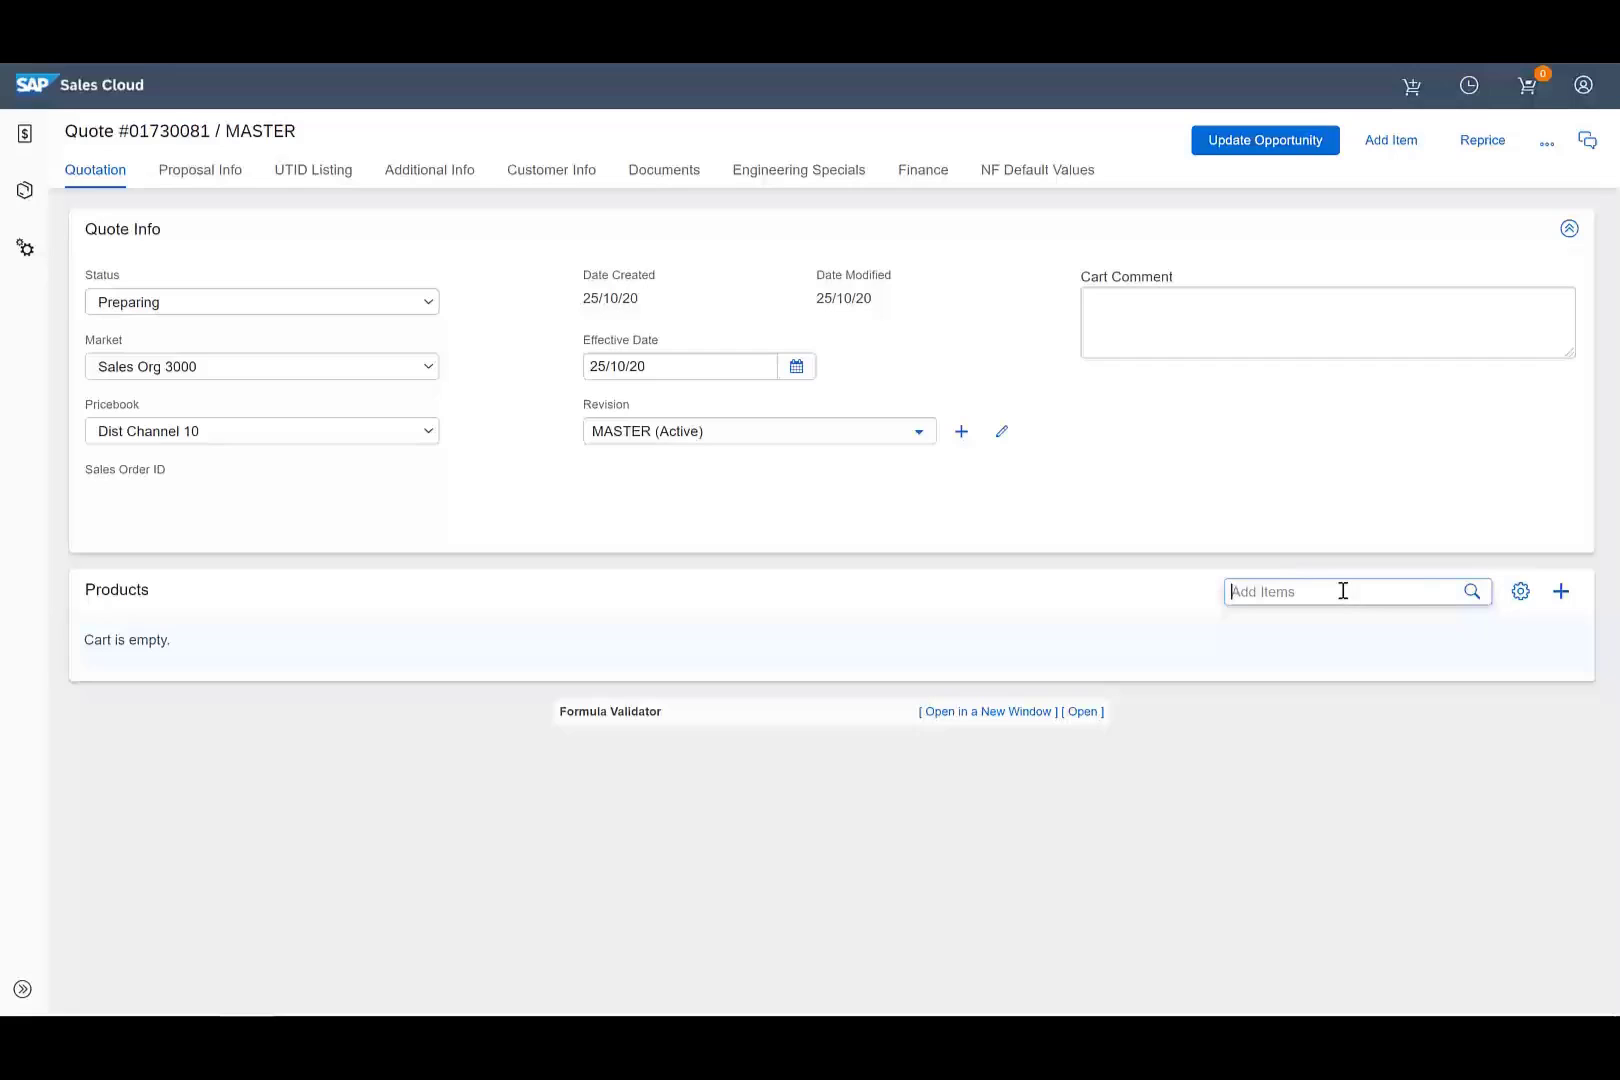
Search Add Items for 'port' and configure the ECL Portable Mixer.
{"action": "type", "text": "port"}
{"action": "left_click", "coordinate": [1427, 762]}
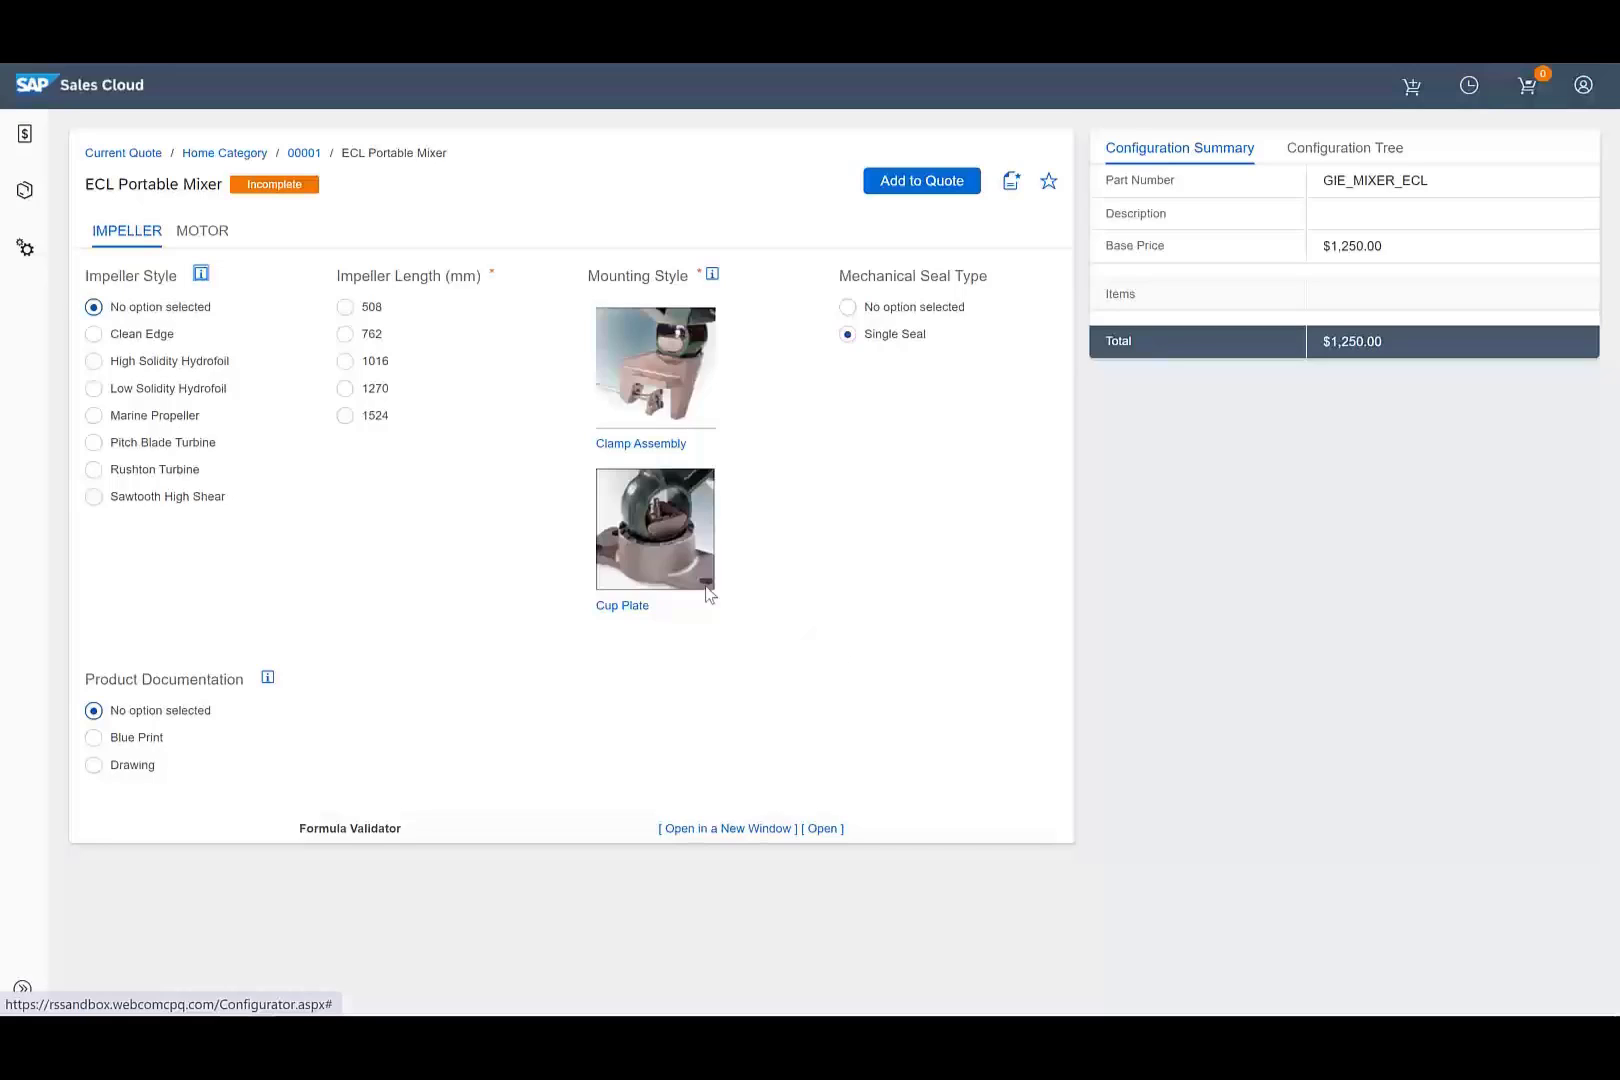
Choose Cup Plate mounting and a 1016 mm Low Solidity Hydrofoil impeller for the mixer.
{"action": "left_click", "coordinate": [656, 560]}
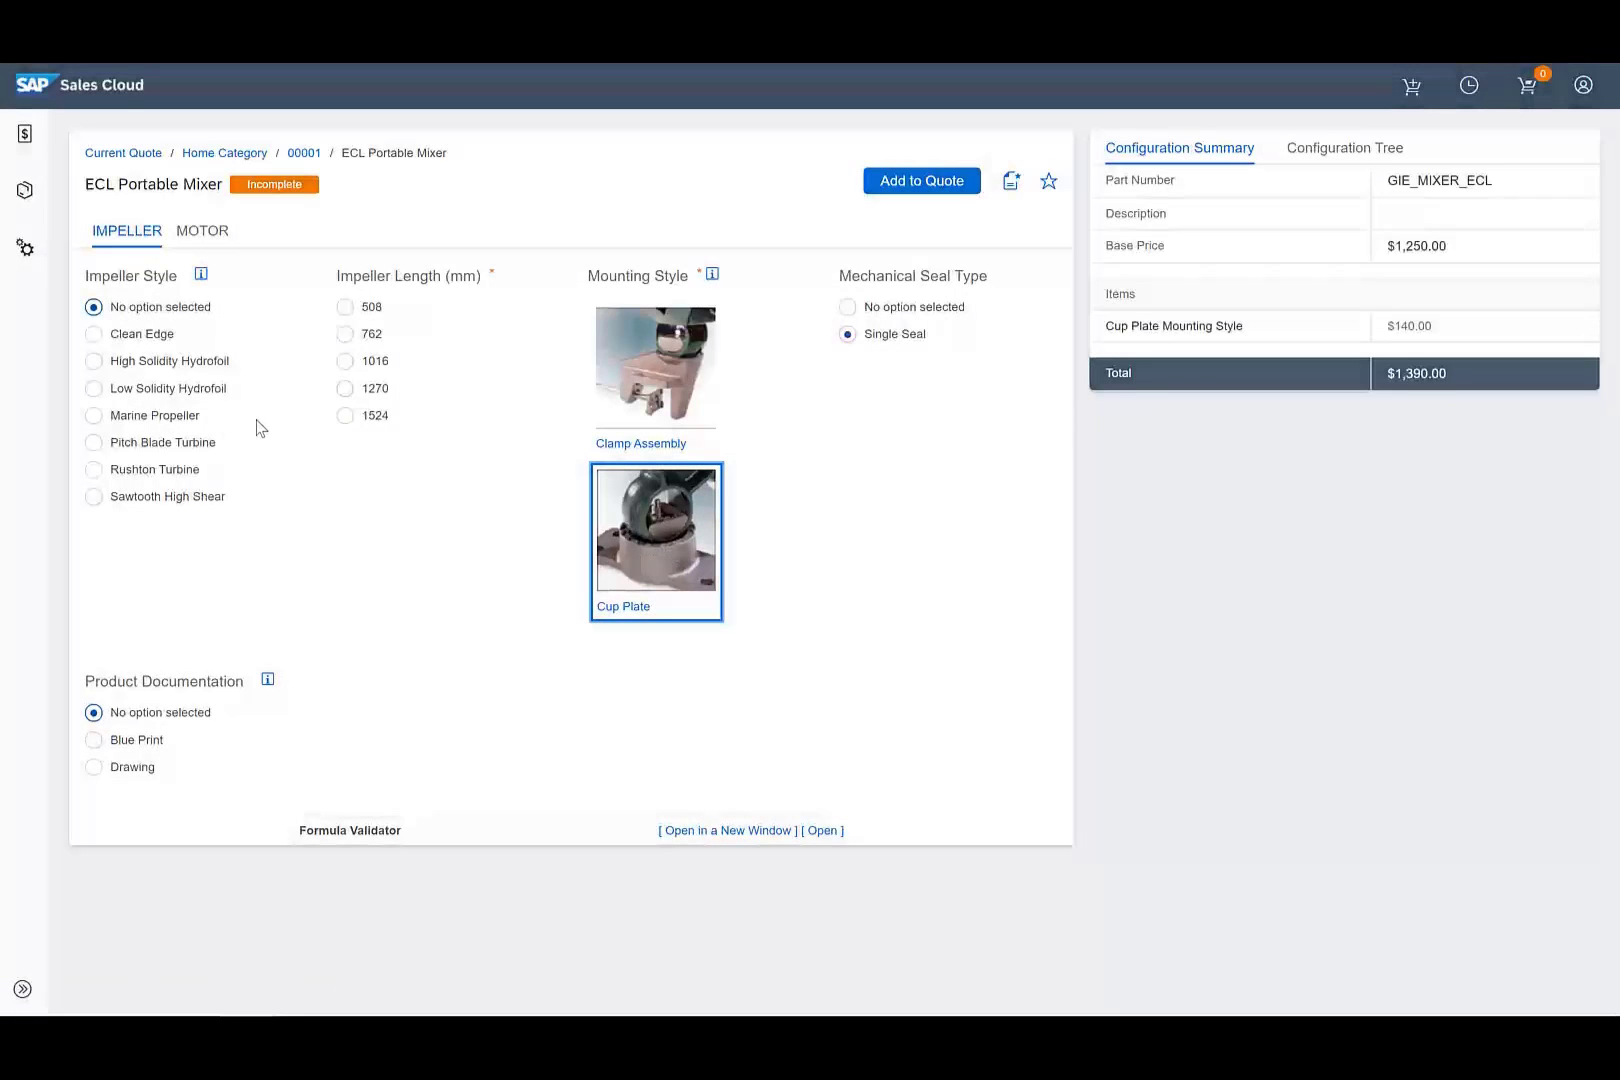
{"action": "left_click", "coordinate": [93, 390]}
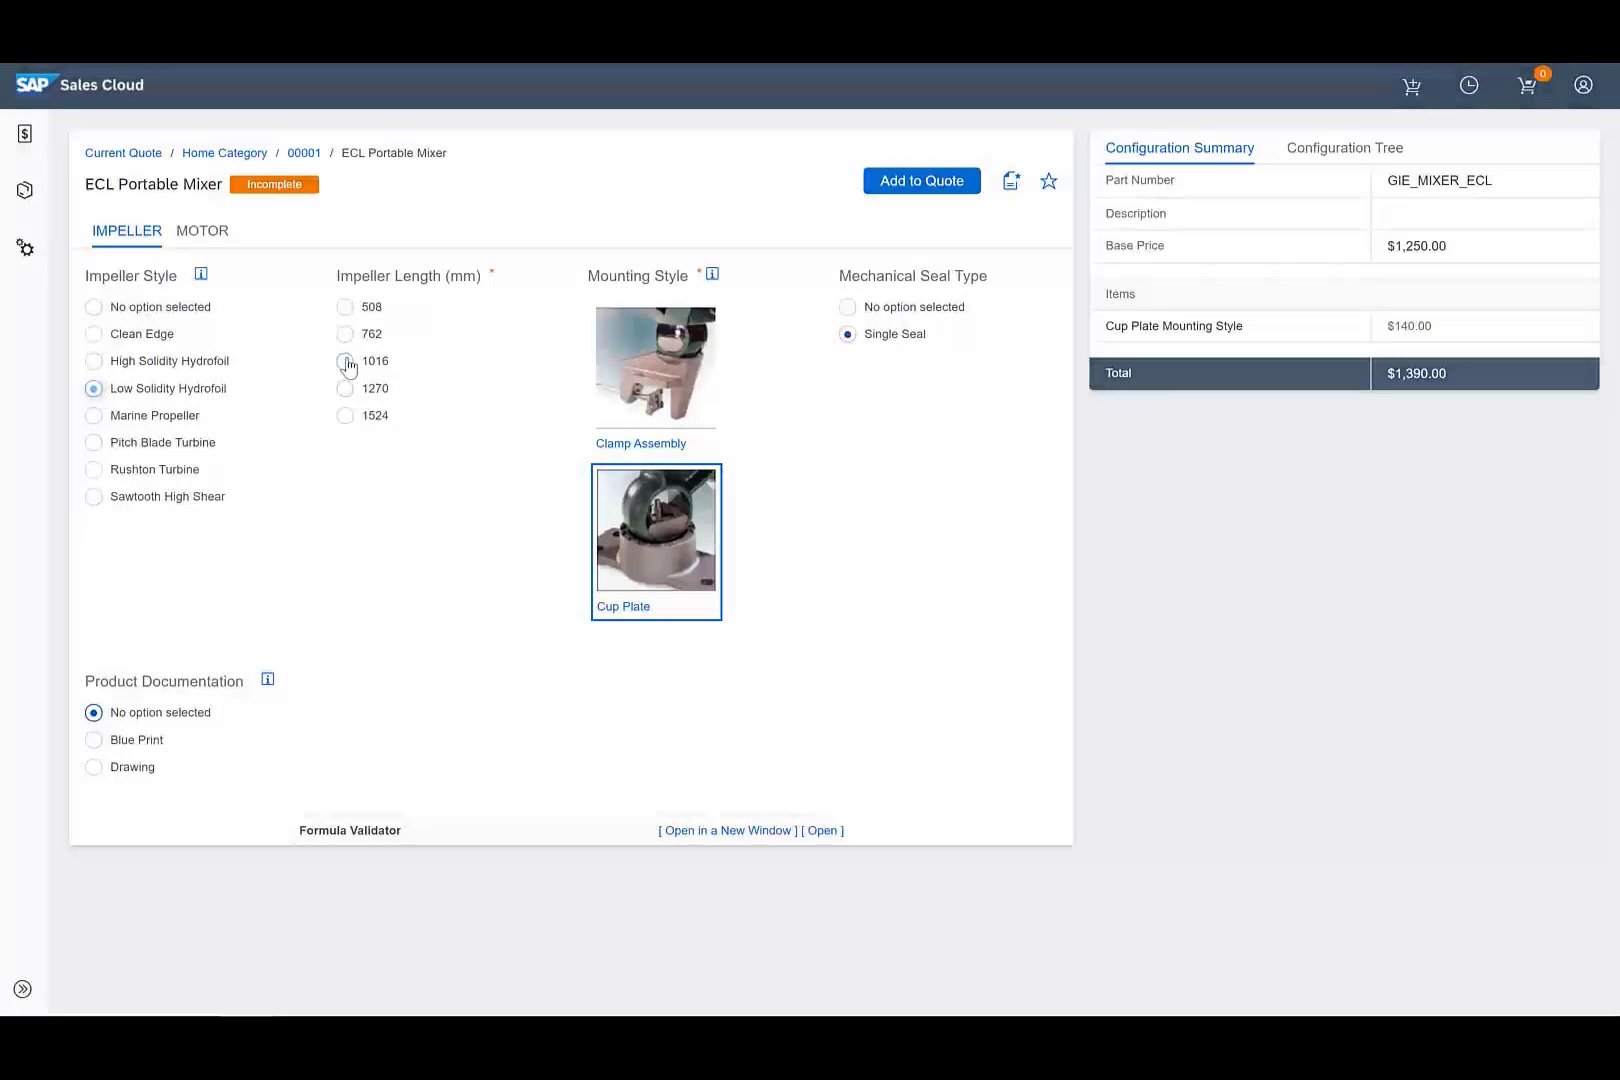
{"action": "left_click", "coordinate": [346, 362]}
{"action": "left_click", "coordinate": [209, 236]}
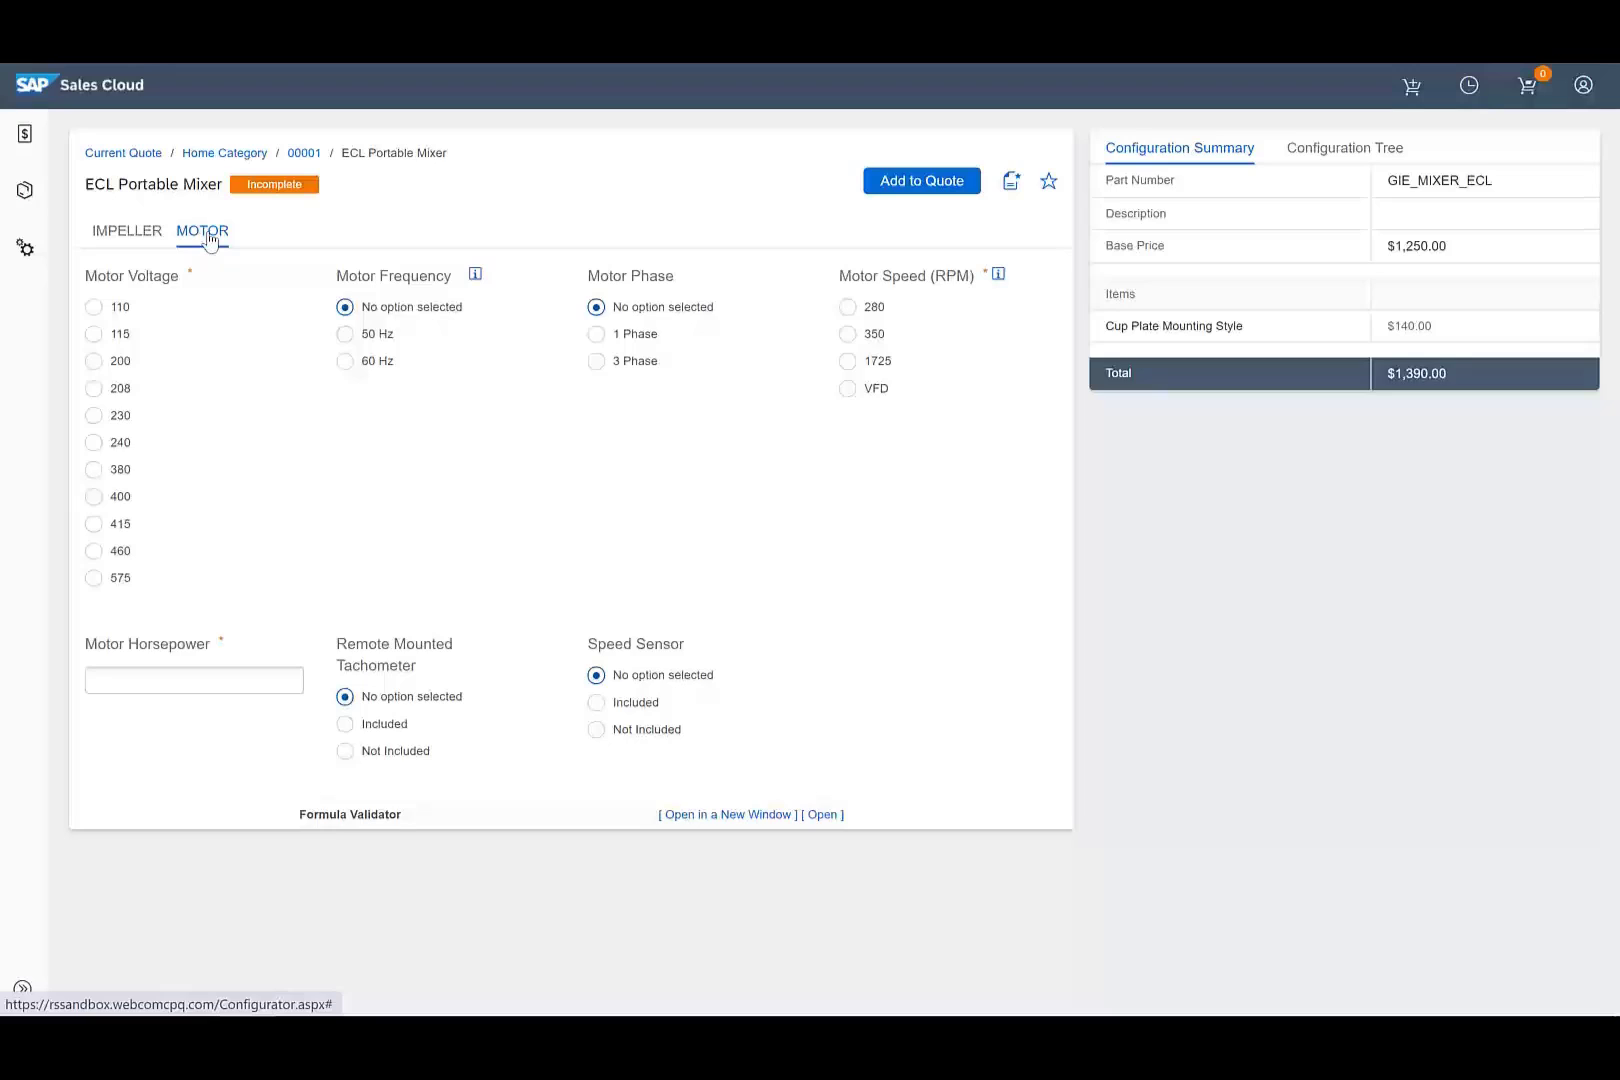
Configure the motor as 230 V, 60 Hz, 1 Phase, VFD, 10 hp, adding tachometer and speed sensor.
{"action": "left_click", "coordinate": [345, 362]}
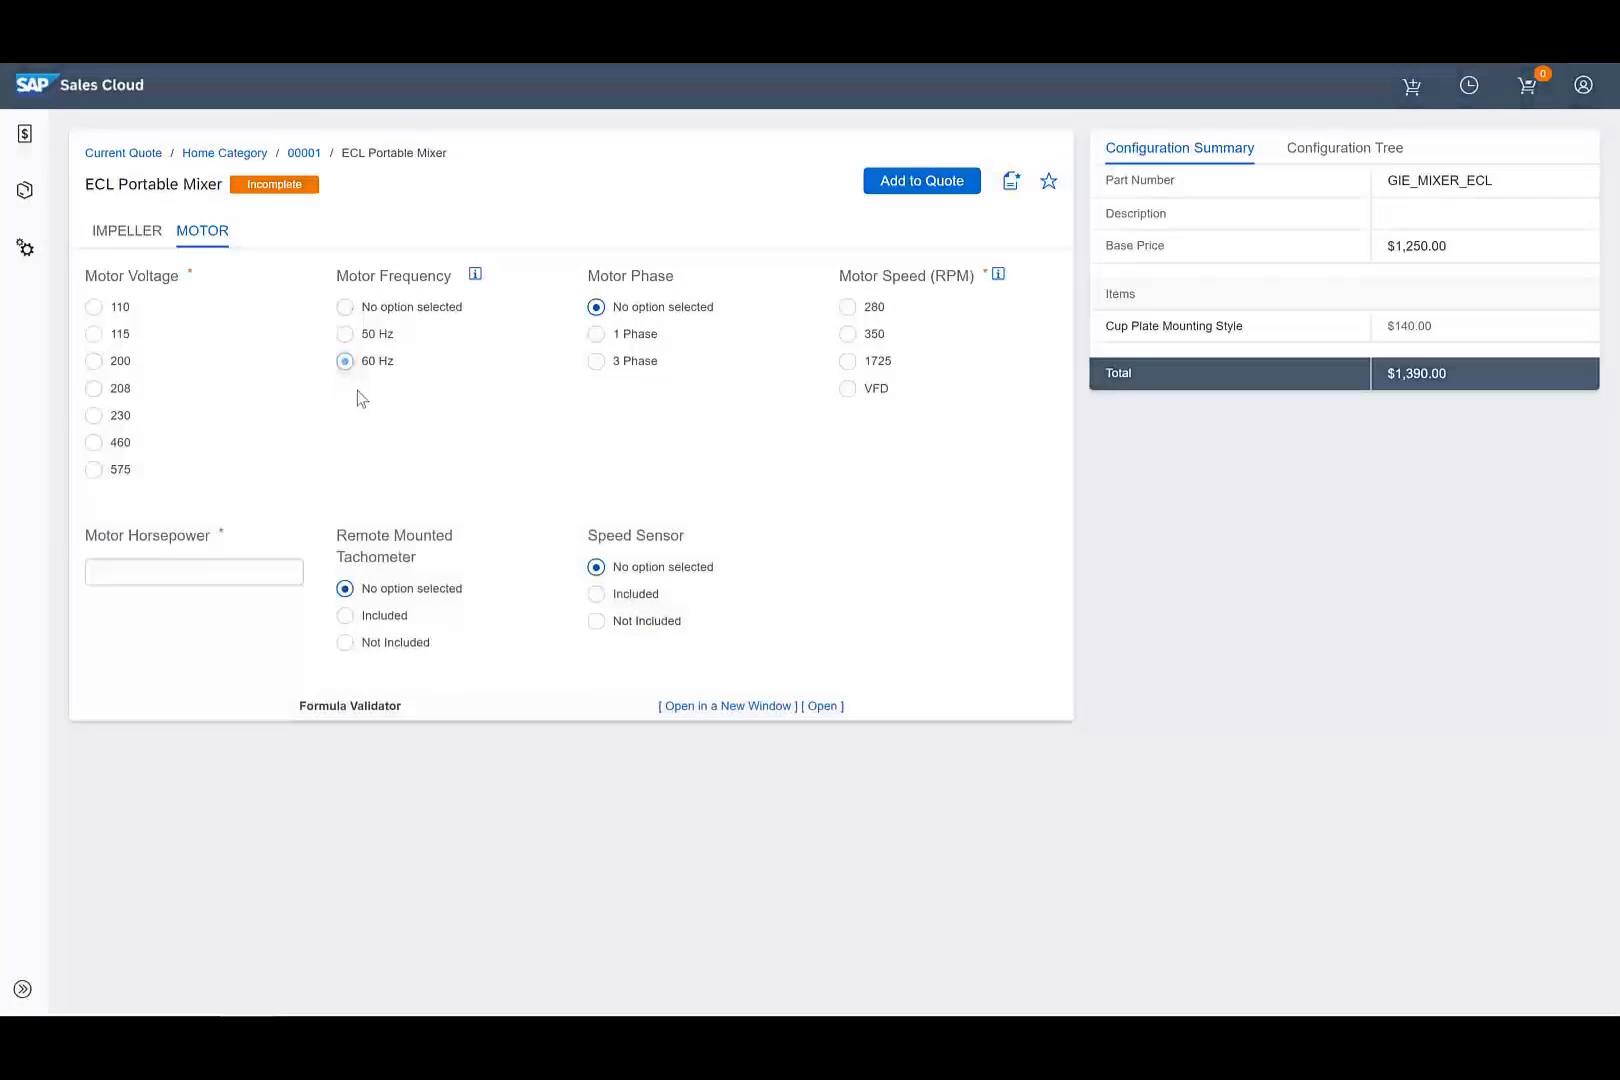
{"action": "left_click", "coordinate": [597, 336]}
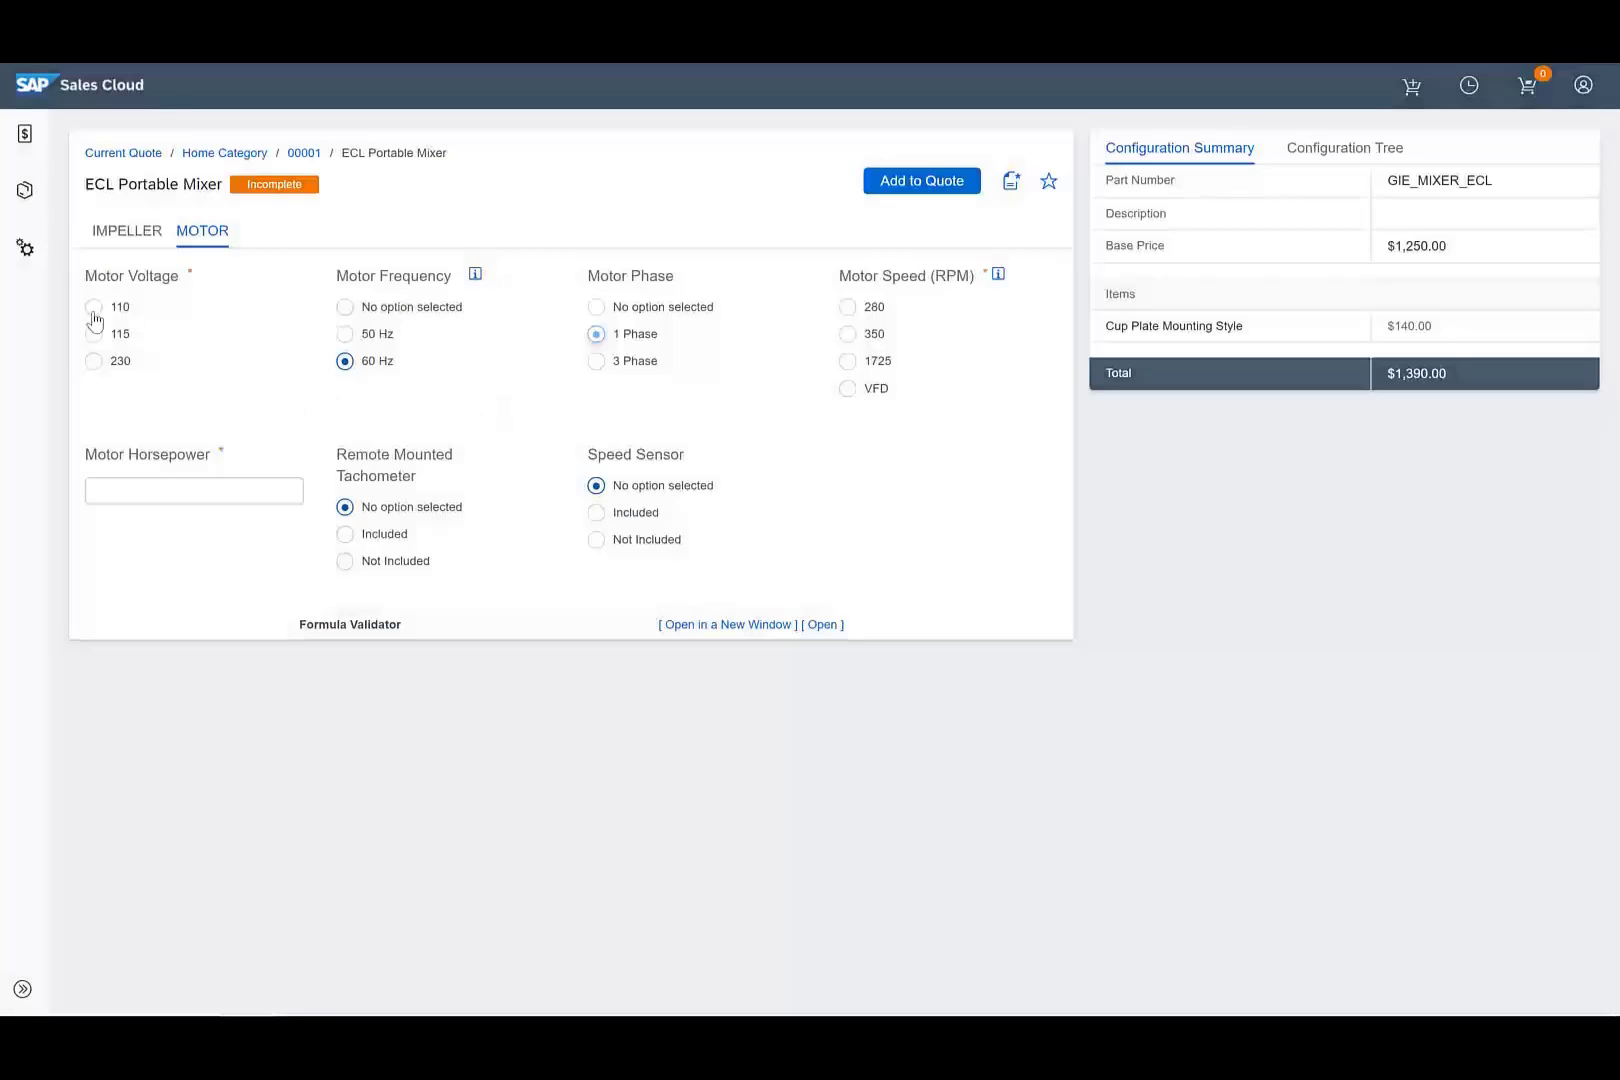
{"action": "left_click", "coordinate": [95, 362]}
{"action": "left_click", "coordinate": [848, 389]}
{"action": "left_click", "coordinate": [216, 489]}
{"action": "type", "text": "10"}
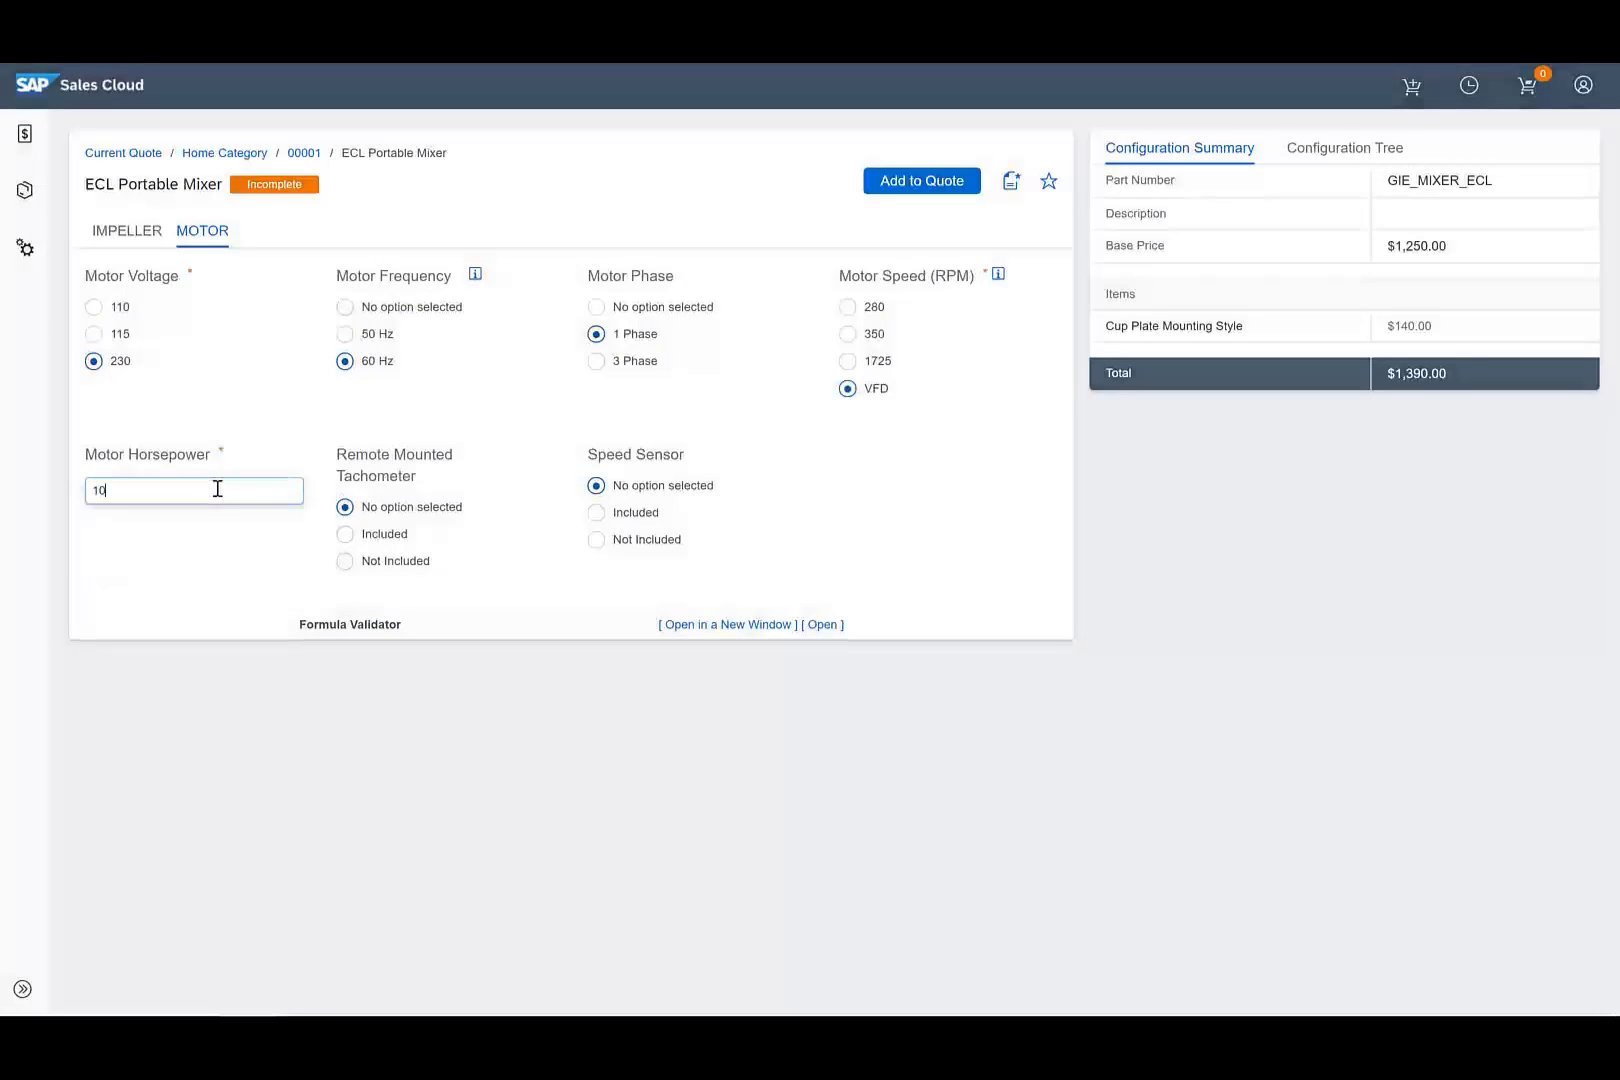
{"action": "left_click", "coordinate": [244, 530]}
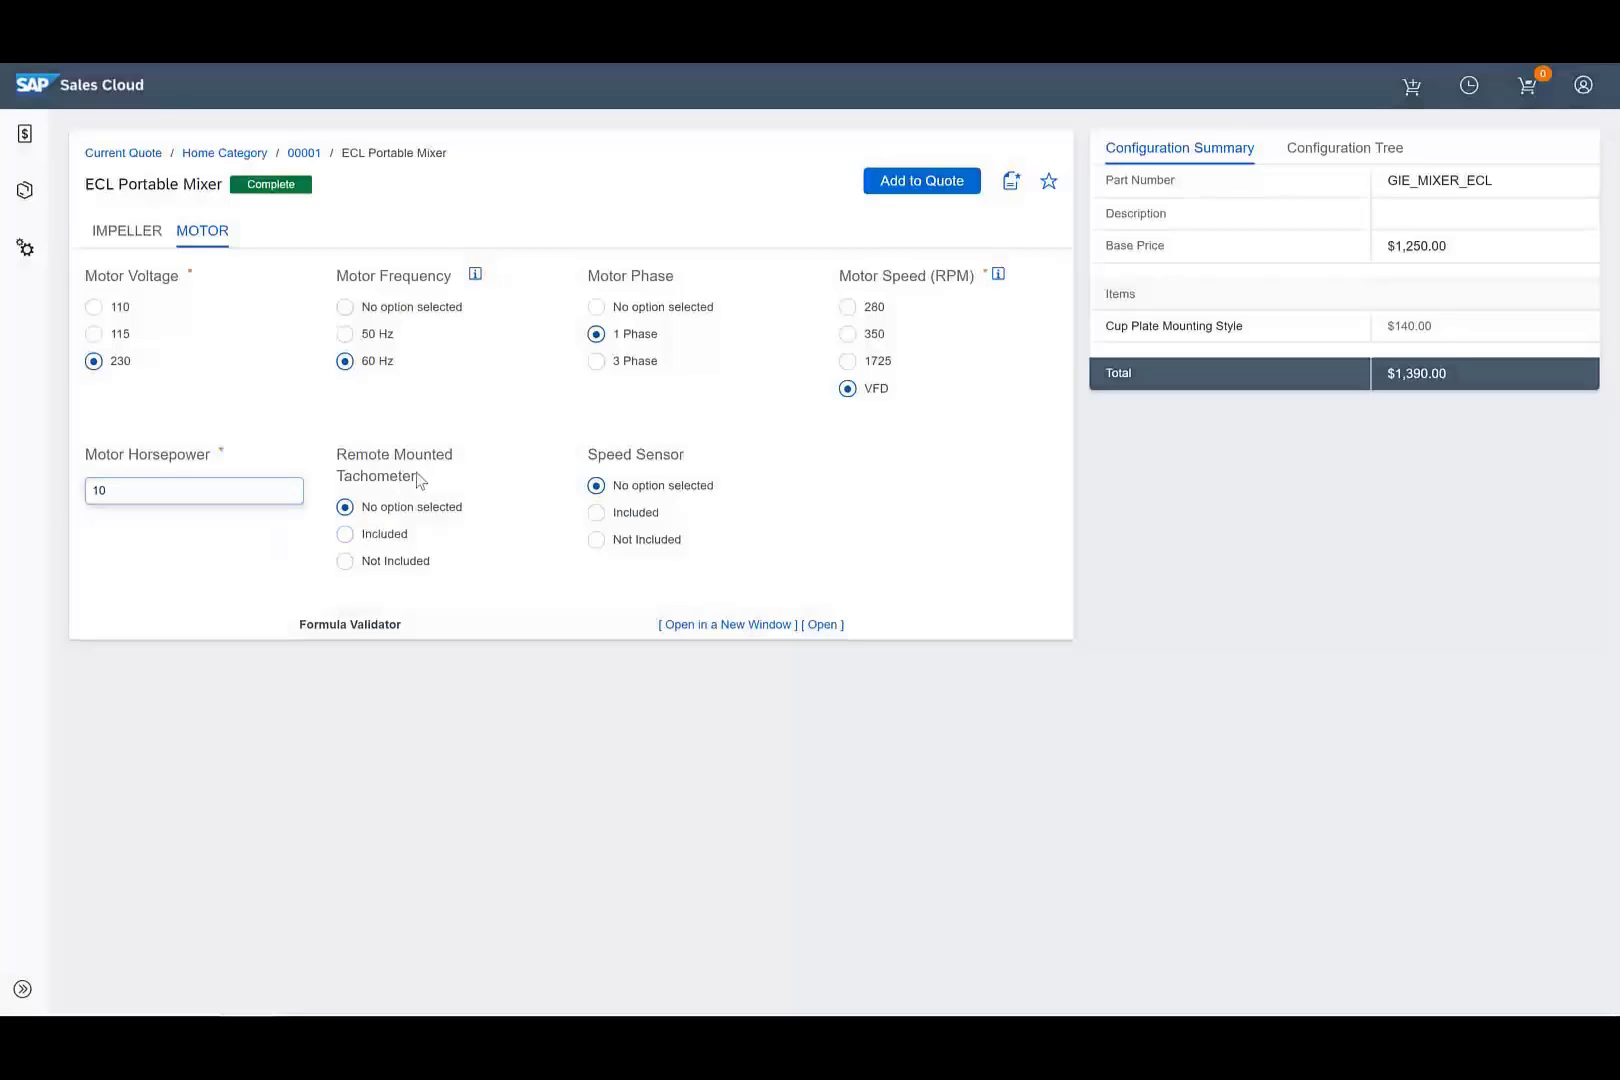
{"action": "left_click", "coordinate": [378, 536]}
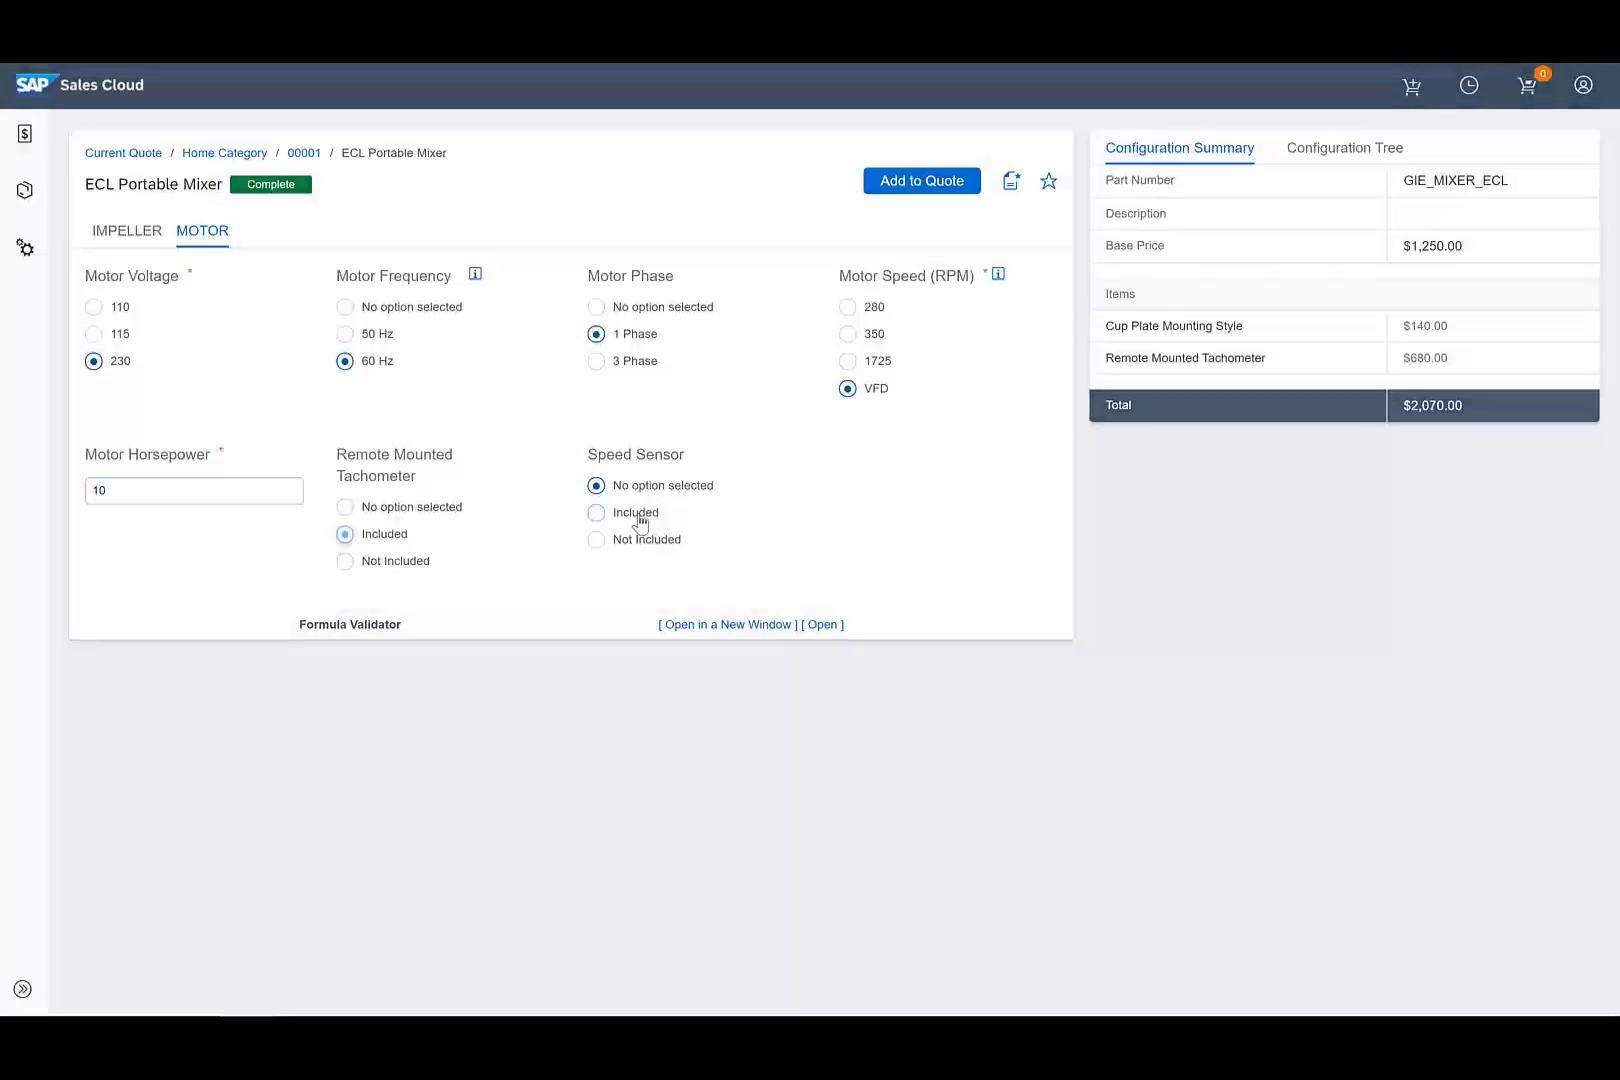
{"action": "left_click", "coordinate": [638, 516]}
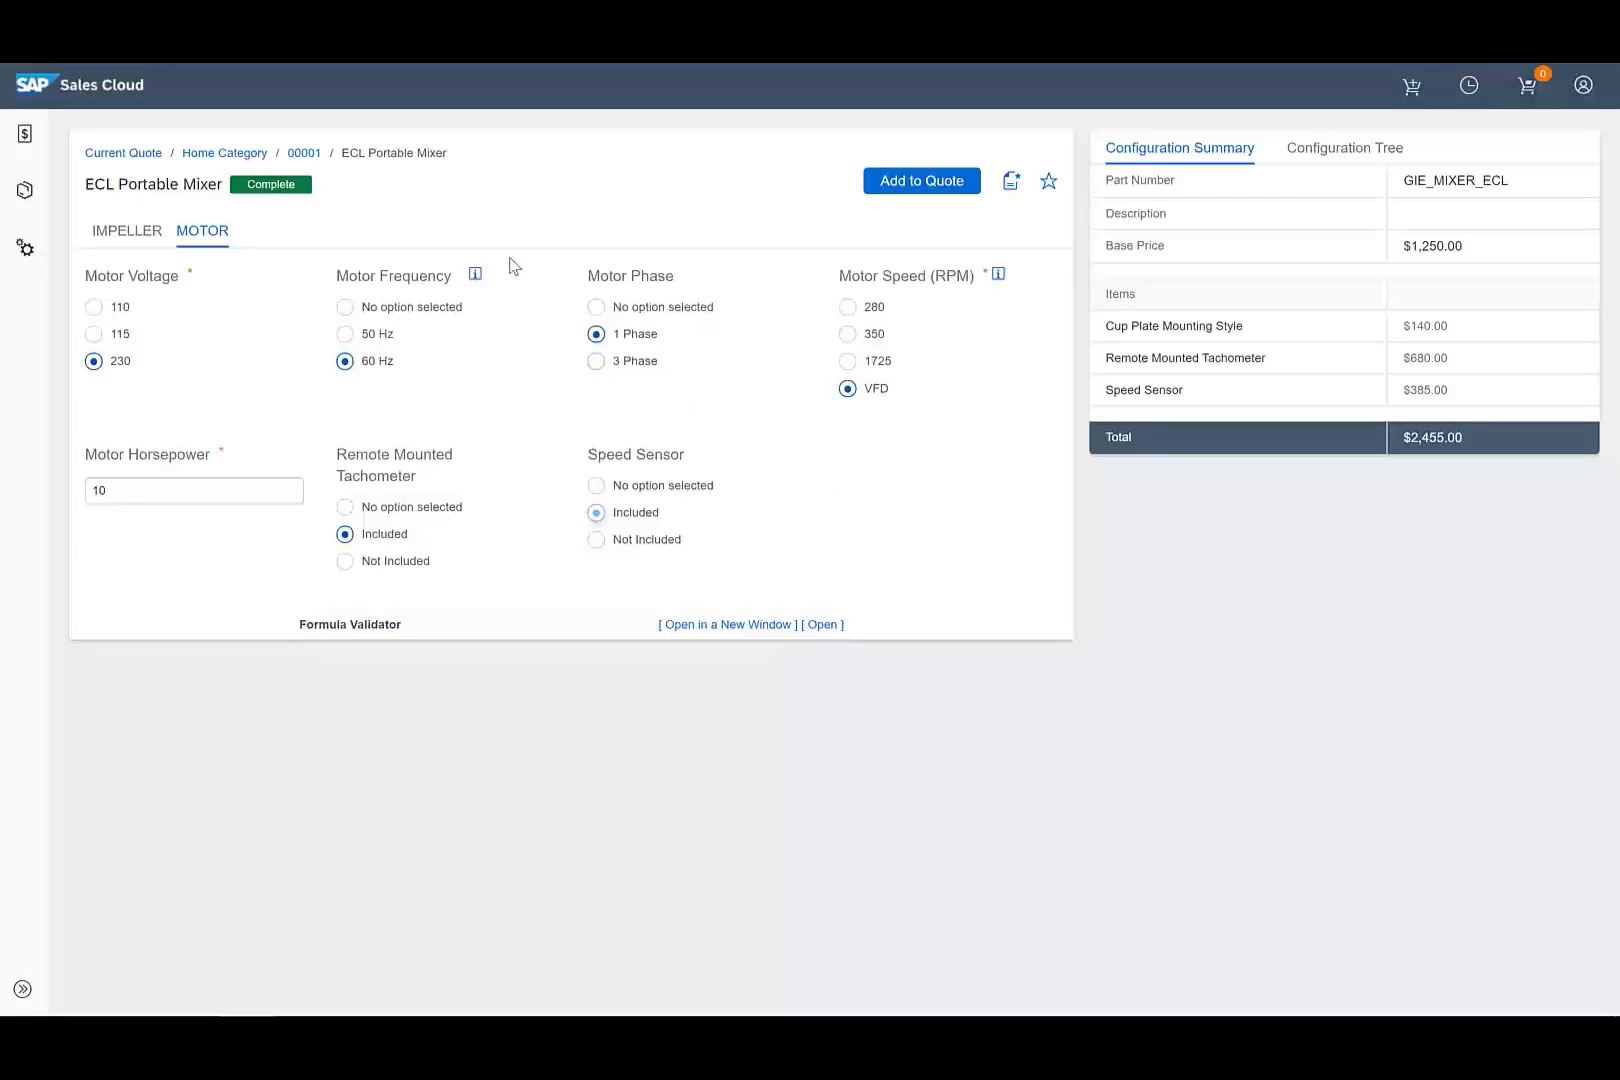
Add the configured mixer to the quote at quantity 5 and reprice to $12,275.00 extended.
{"action": "left_click", "coordinate": [938, 183]}
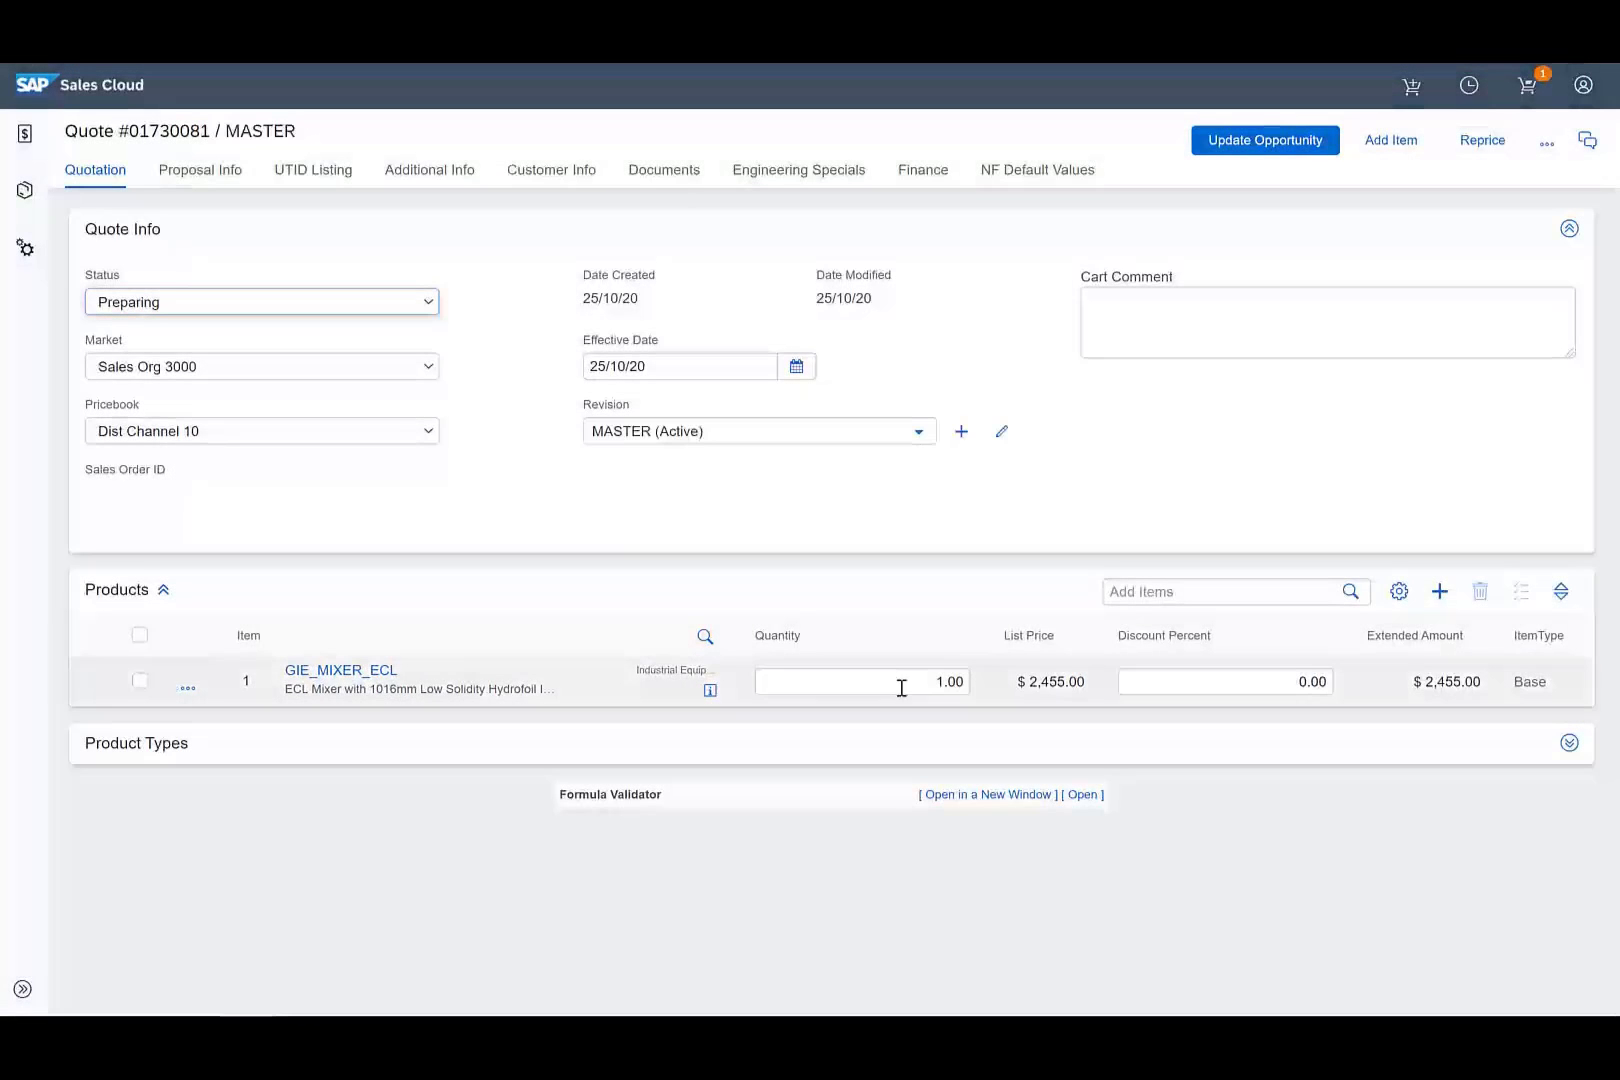
{"action": "double_click", "coordinate": [926, 688]}
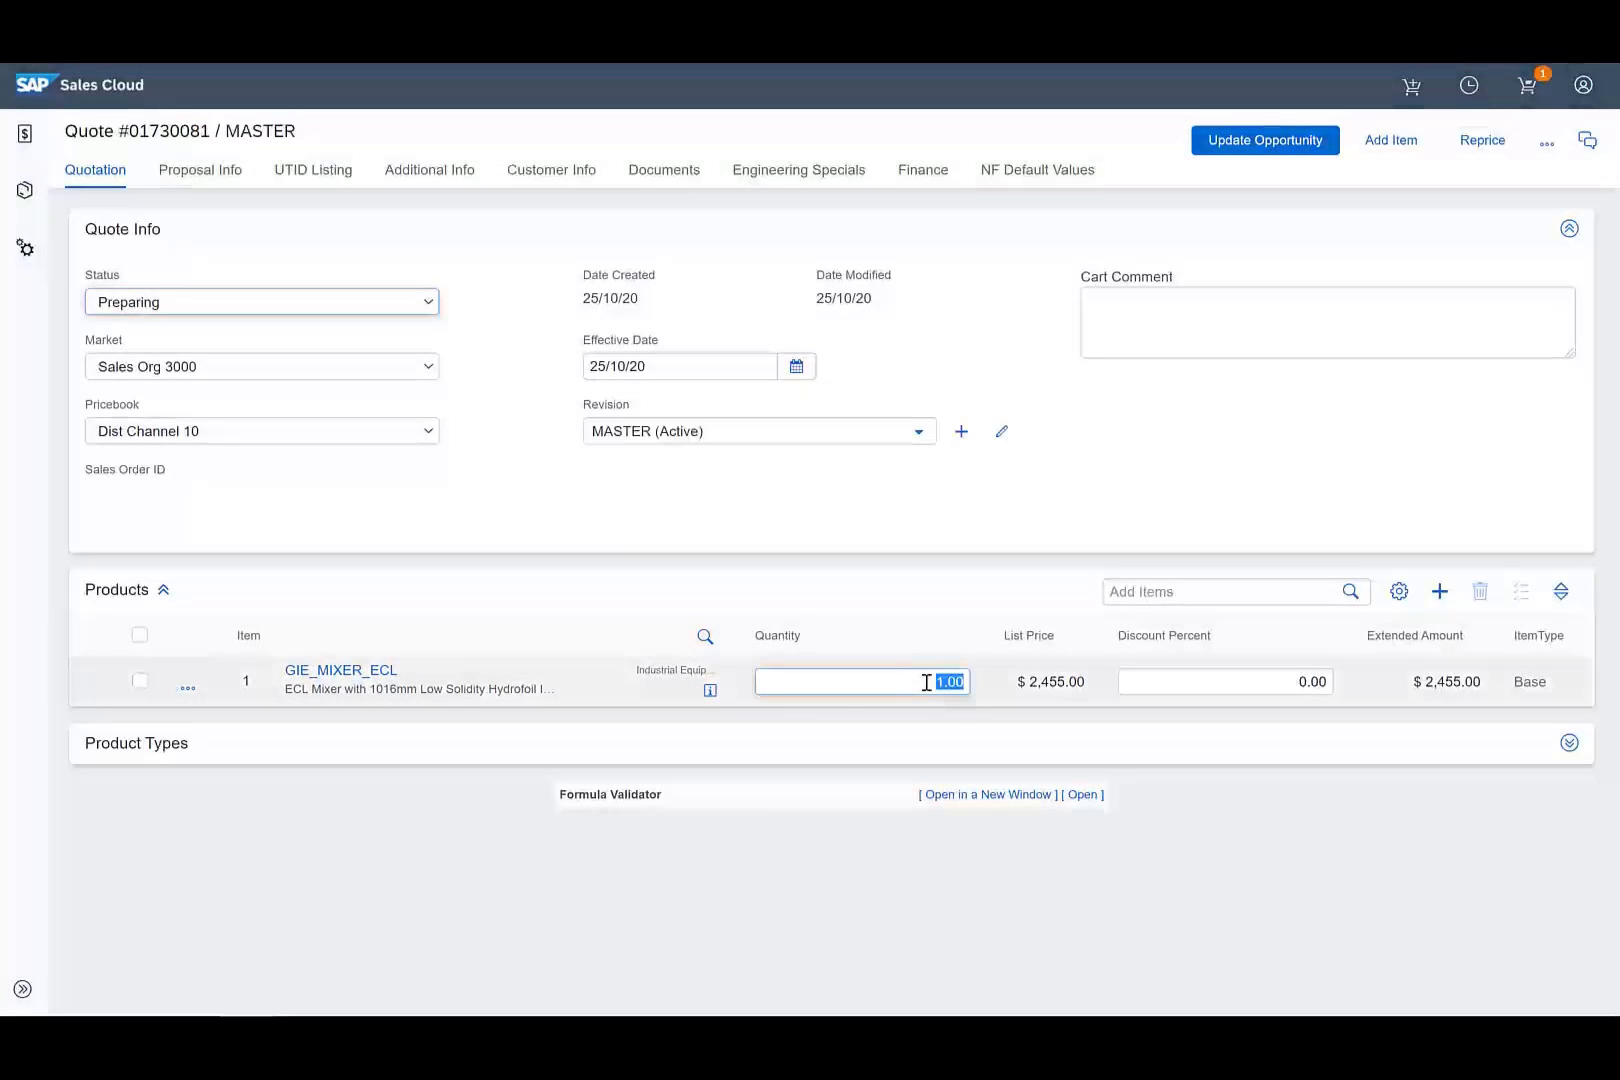
{"action": "type", "text": "5"}
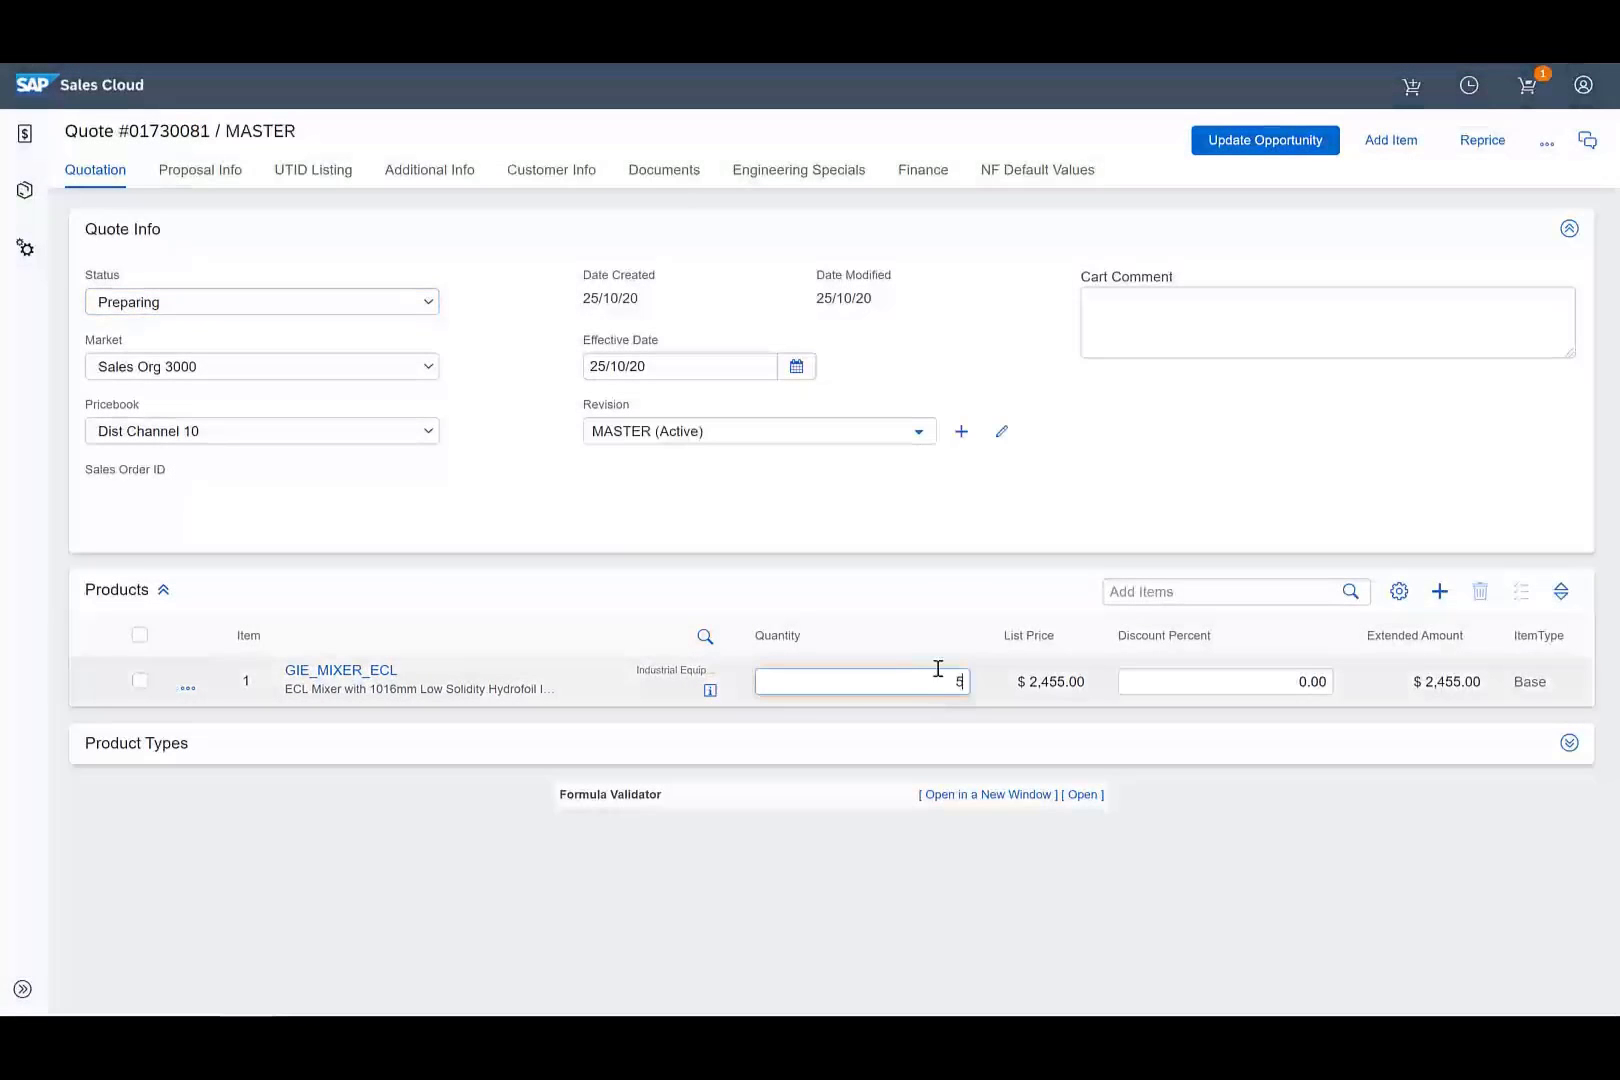
{"action": "left_click", "coordinate": [984, 508]}
{"action": "left_click", "coordinate": [1478, 142]}
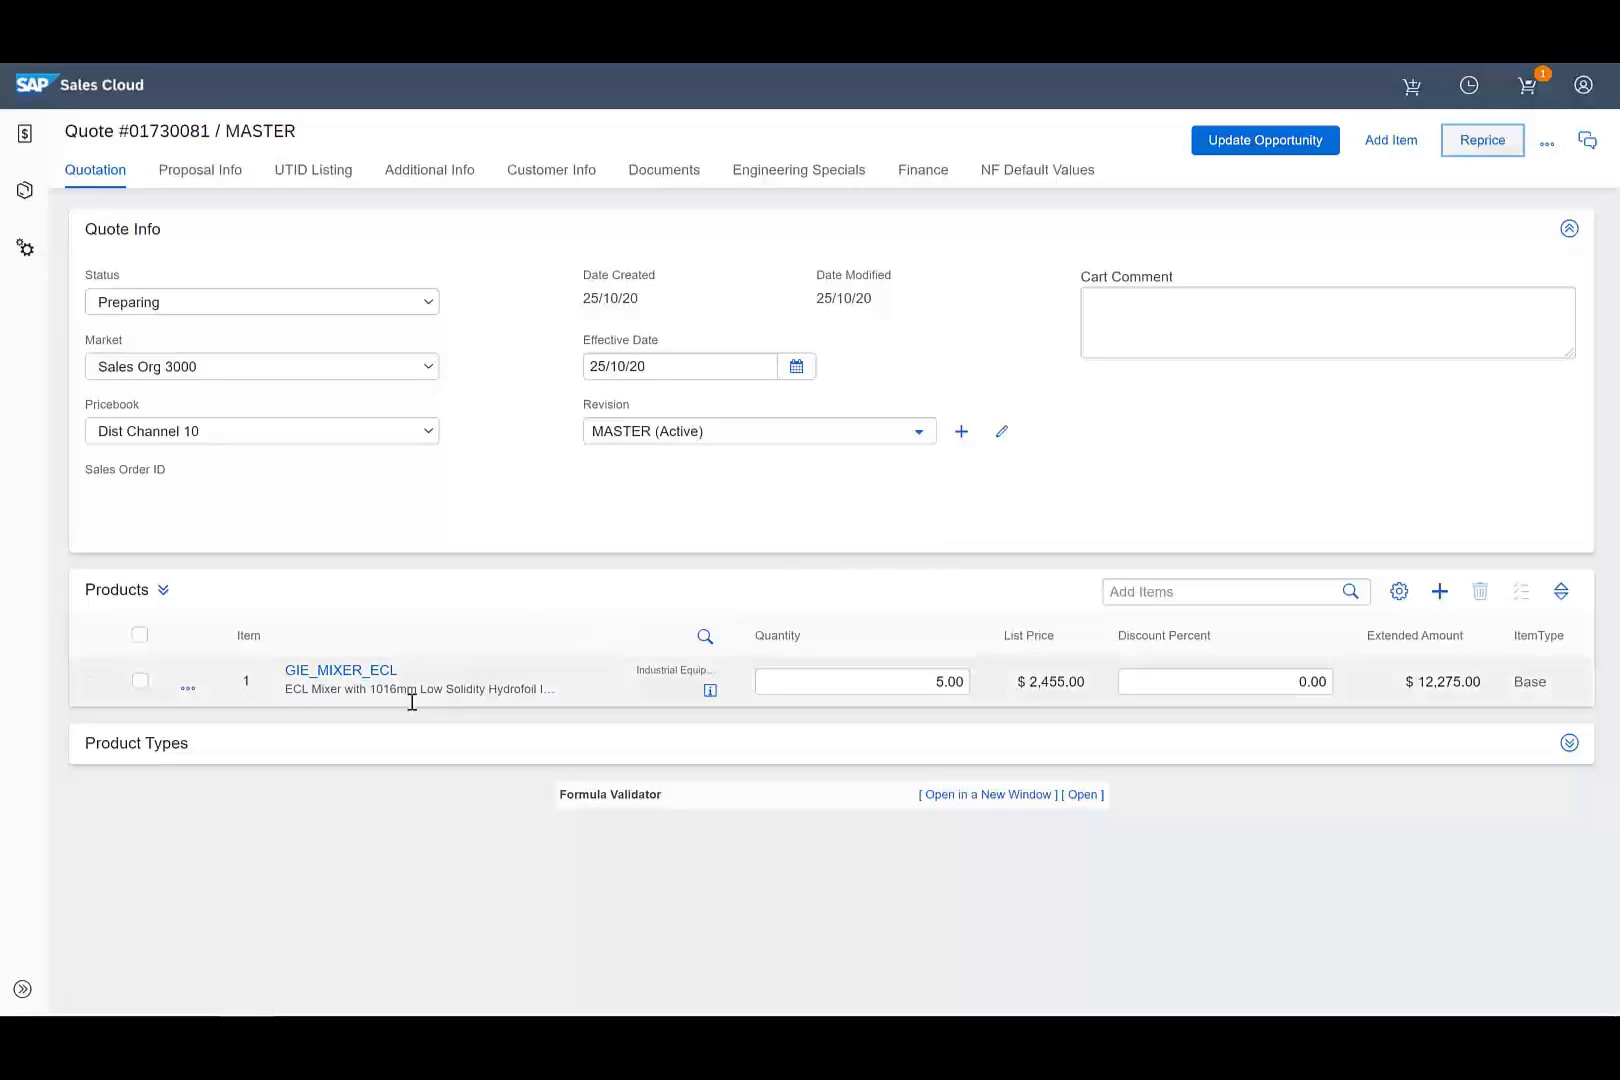
Copy the mixer line to create a second identical line.
{"action": "left_click", "coordinate": [192, 692]}
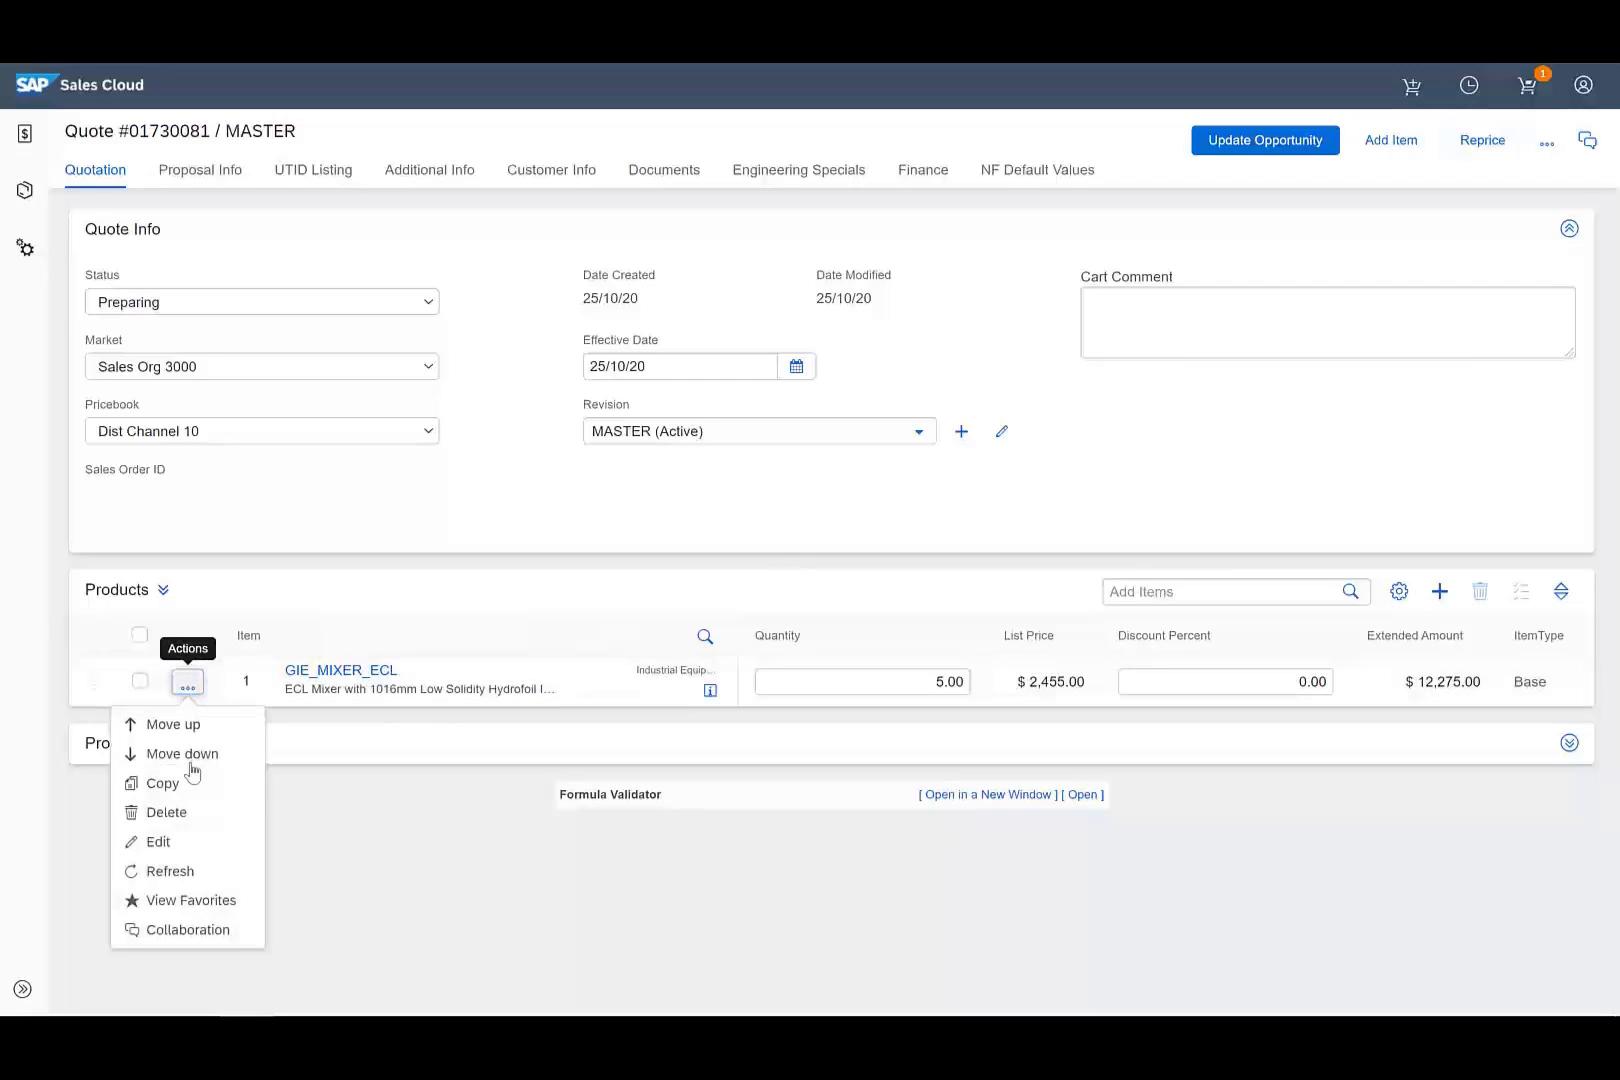
{"action": "left_click", "coordinate": [160, 783]}
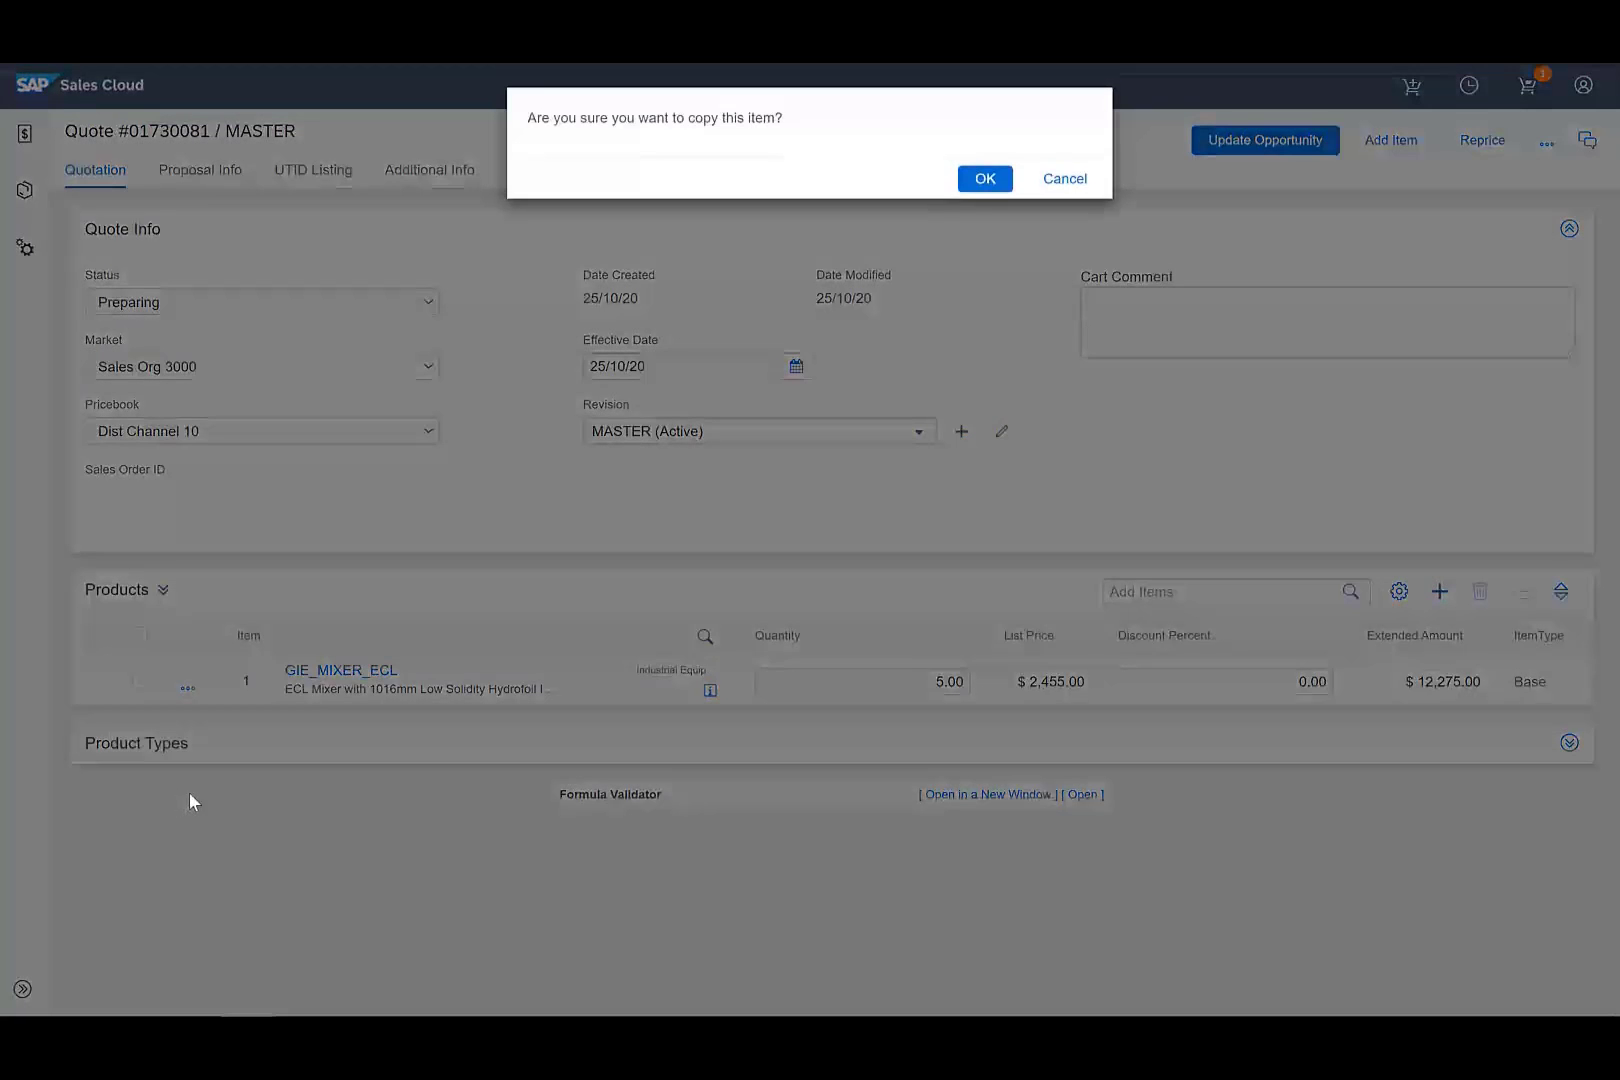
{"action": "left_click", "coordinate": [985, 184]}
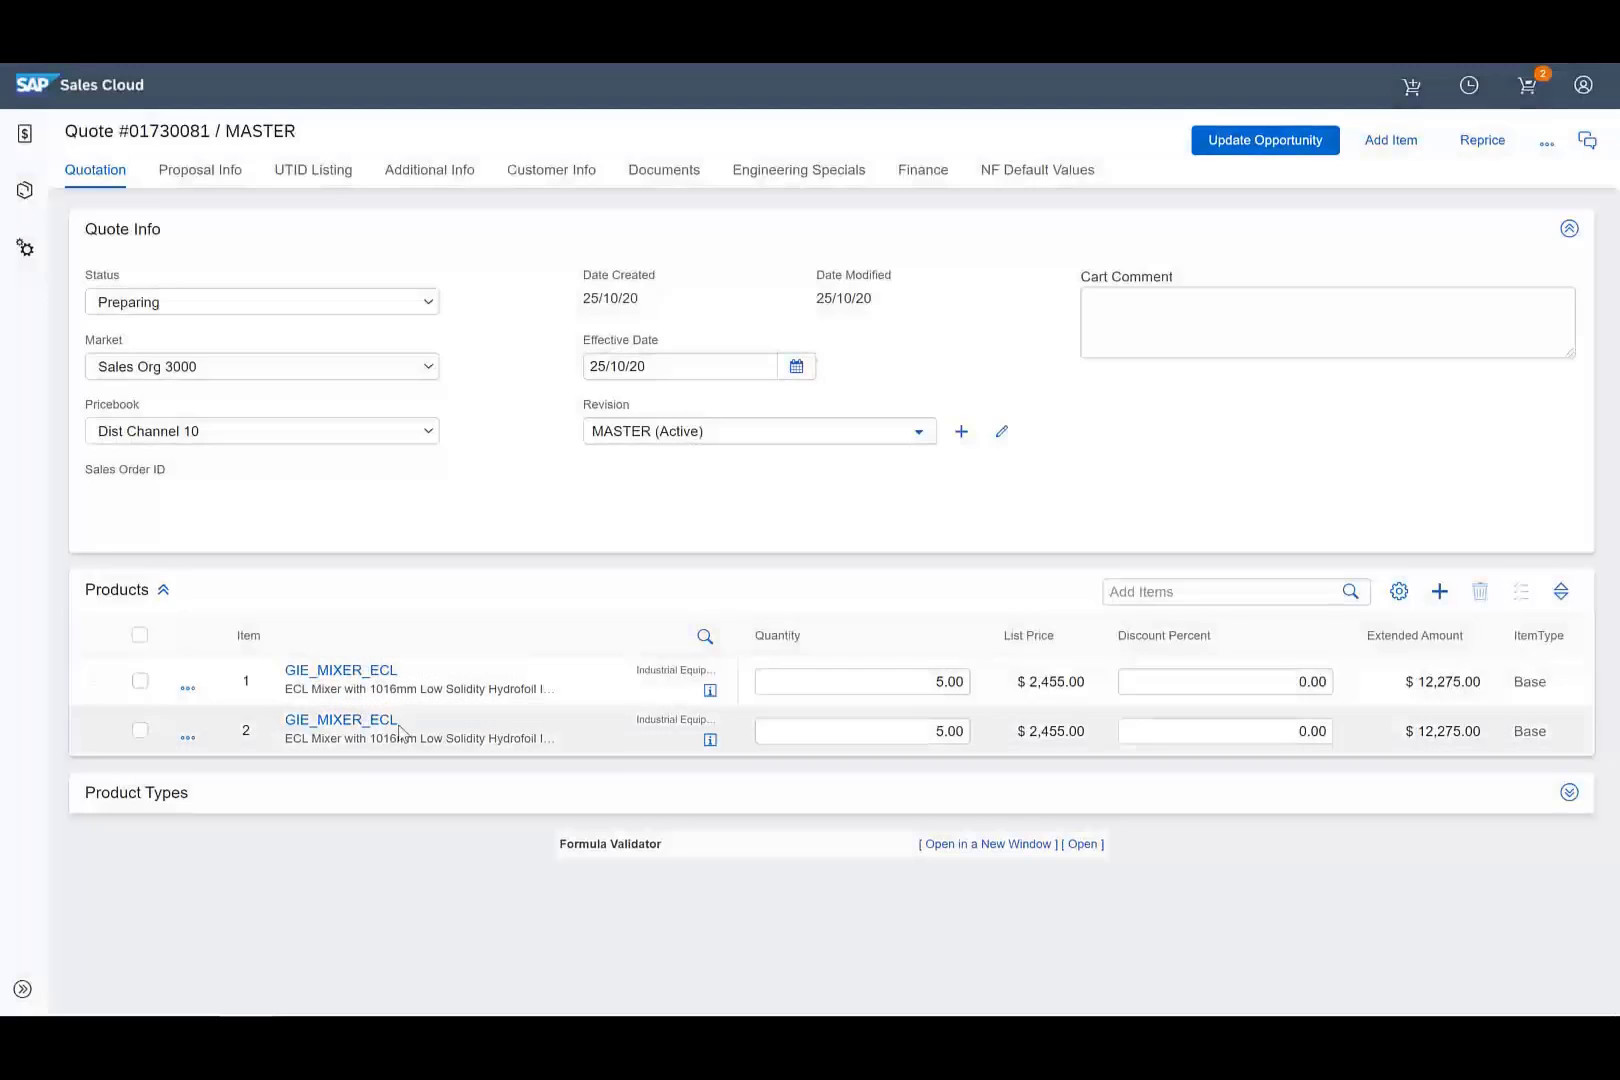
Reconfigure the row 2 mixer with Clamp Assembly mounting and update the quote.
{"action": "left_click", "coordinate": [370, 722]}
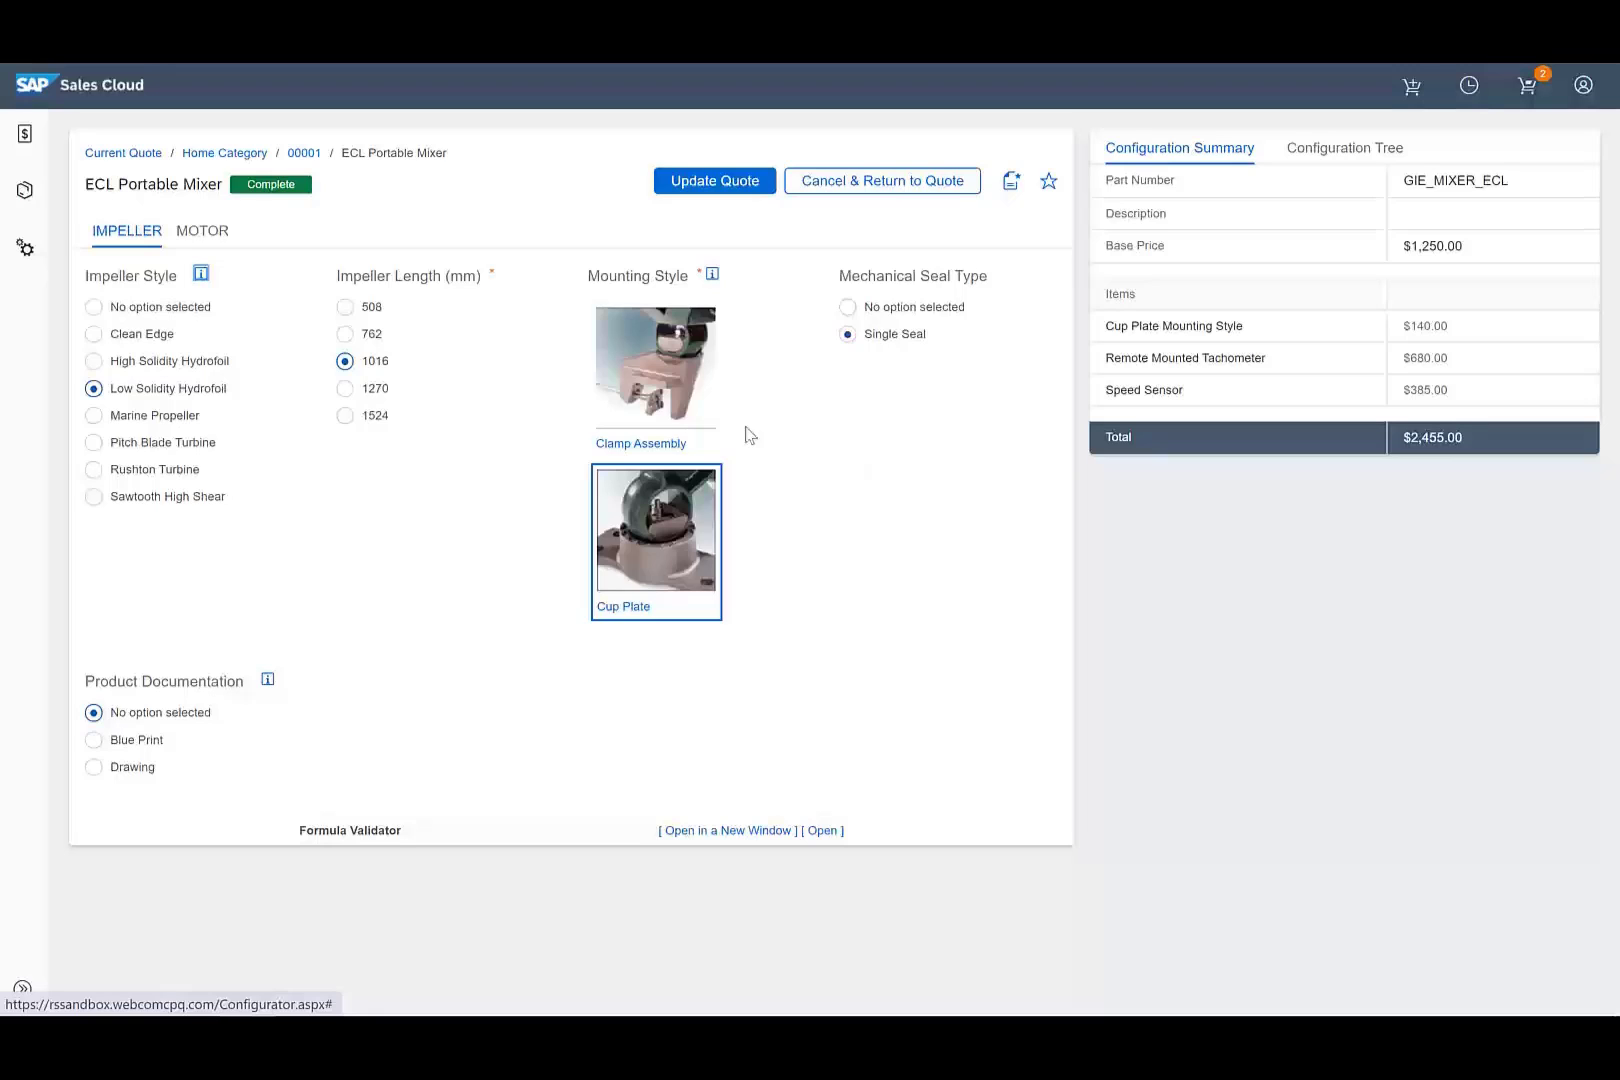
{"action": "left_click", "coordinate": [655, 358]}
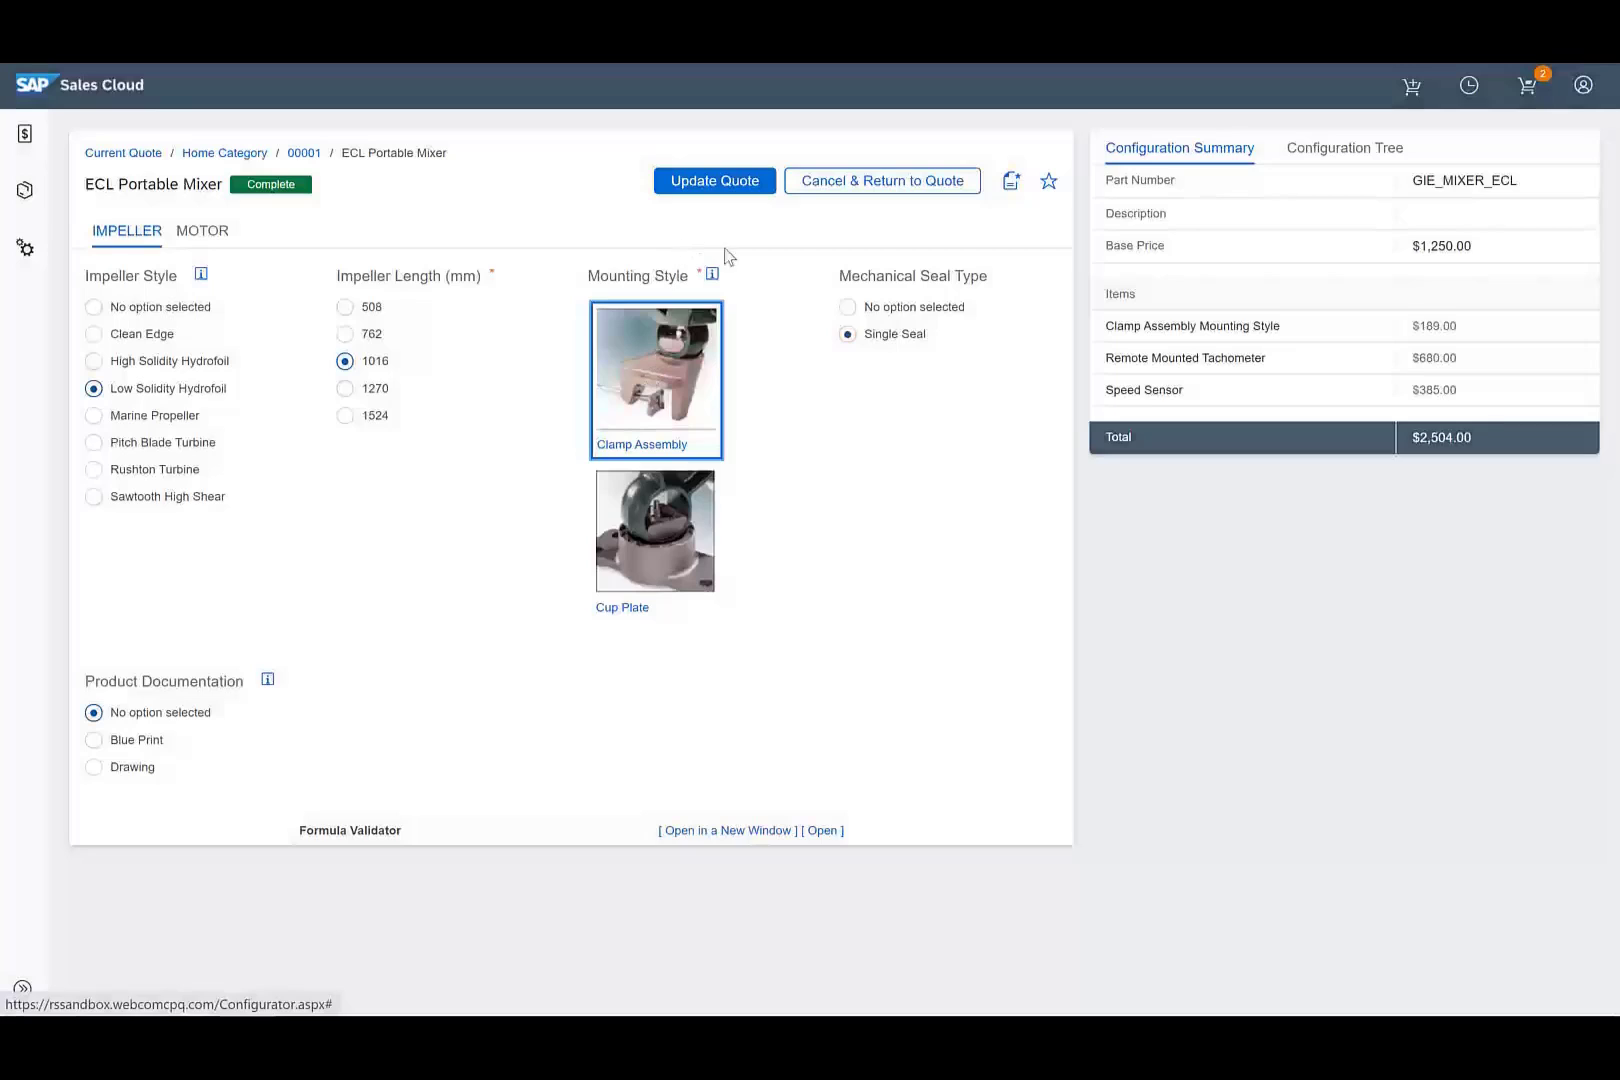
{"action": "left_click", "coordinate": [710, 179]}
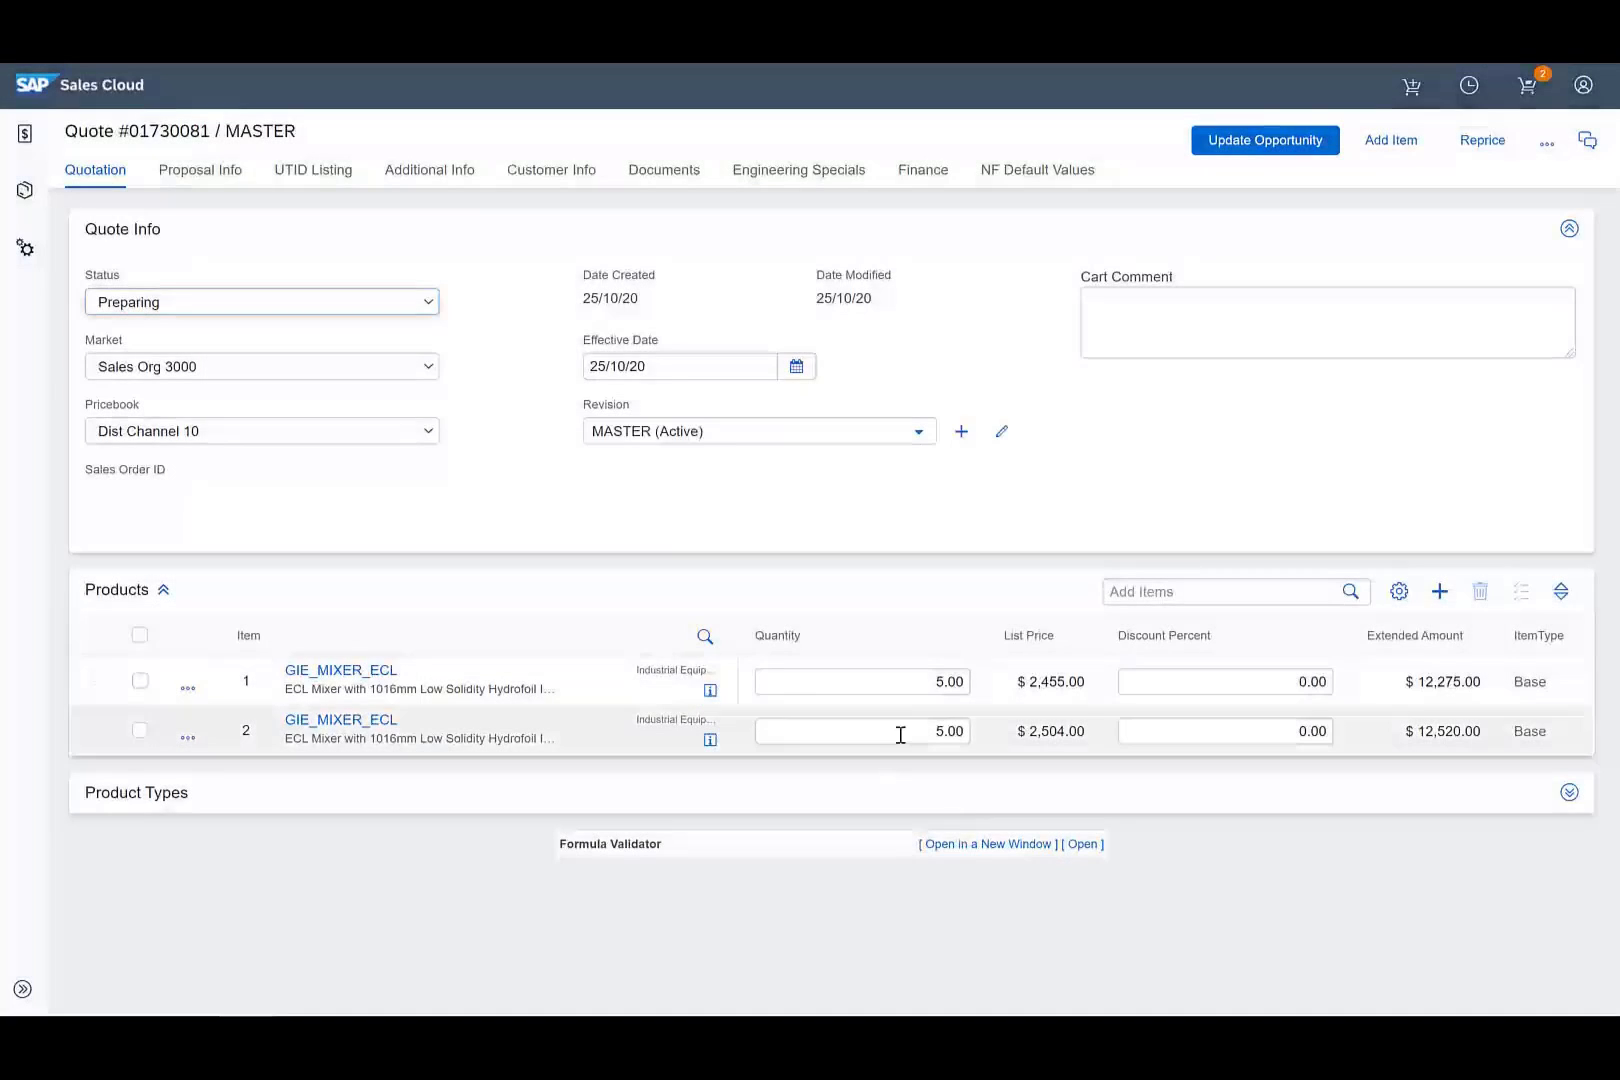
Set the second mixer line's quantity to 10 and reprice the quote.
{"action": "left_click", "coordinate": [905, 732]}
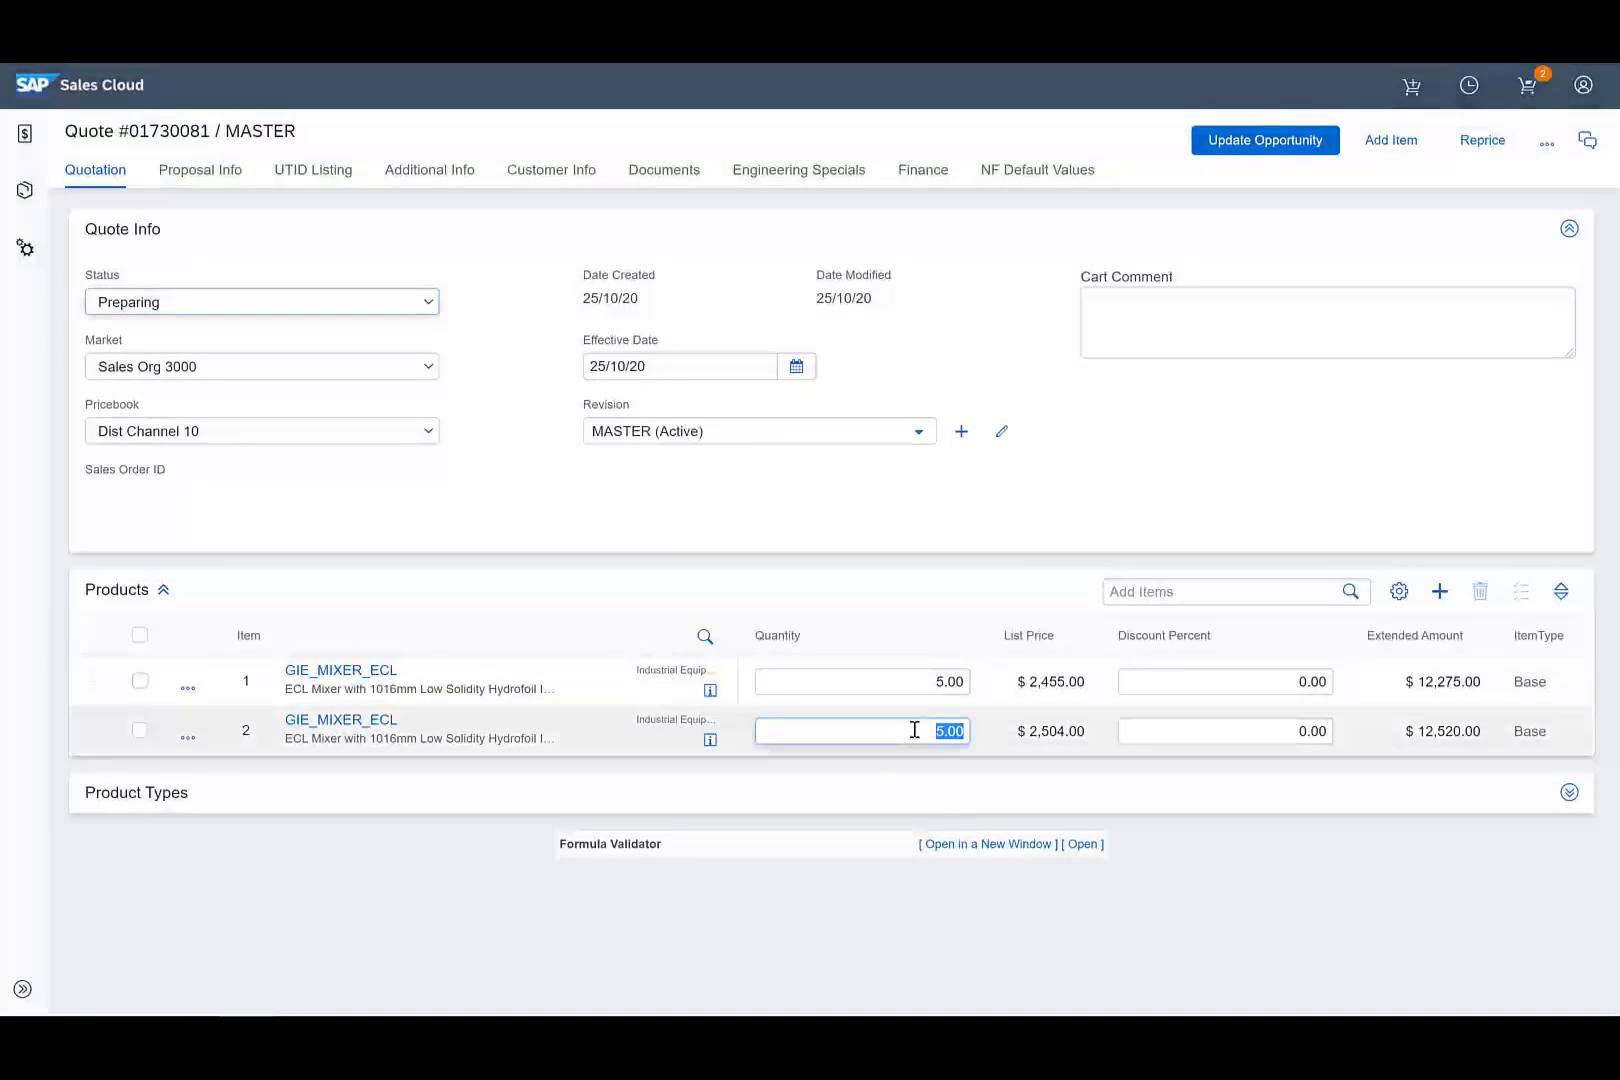
{"action": "type", "text": "10"}
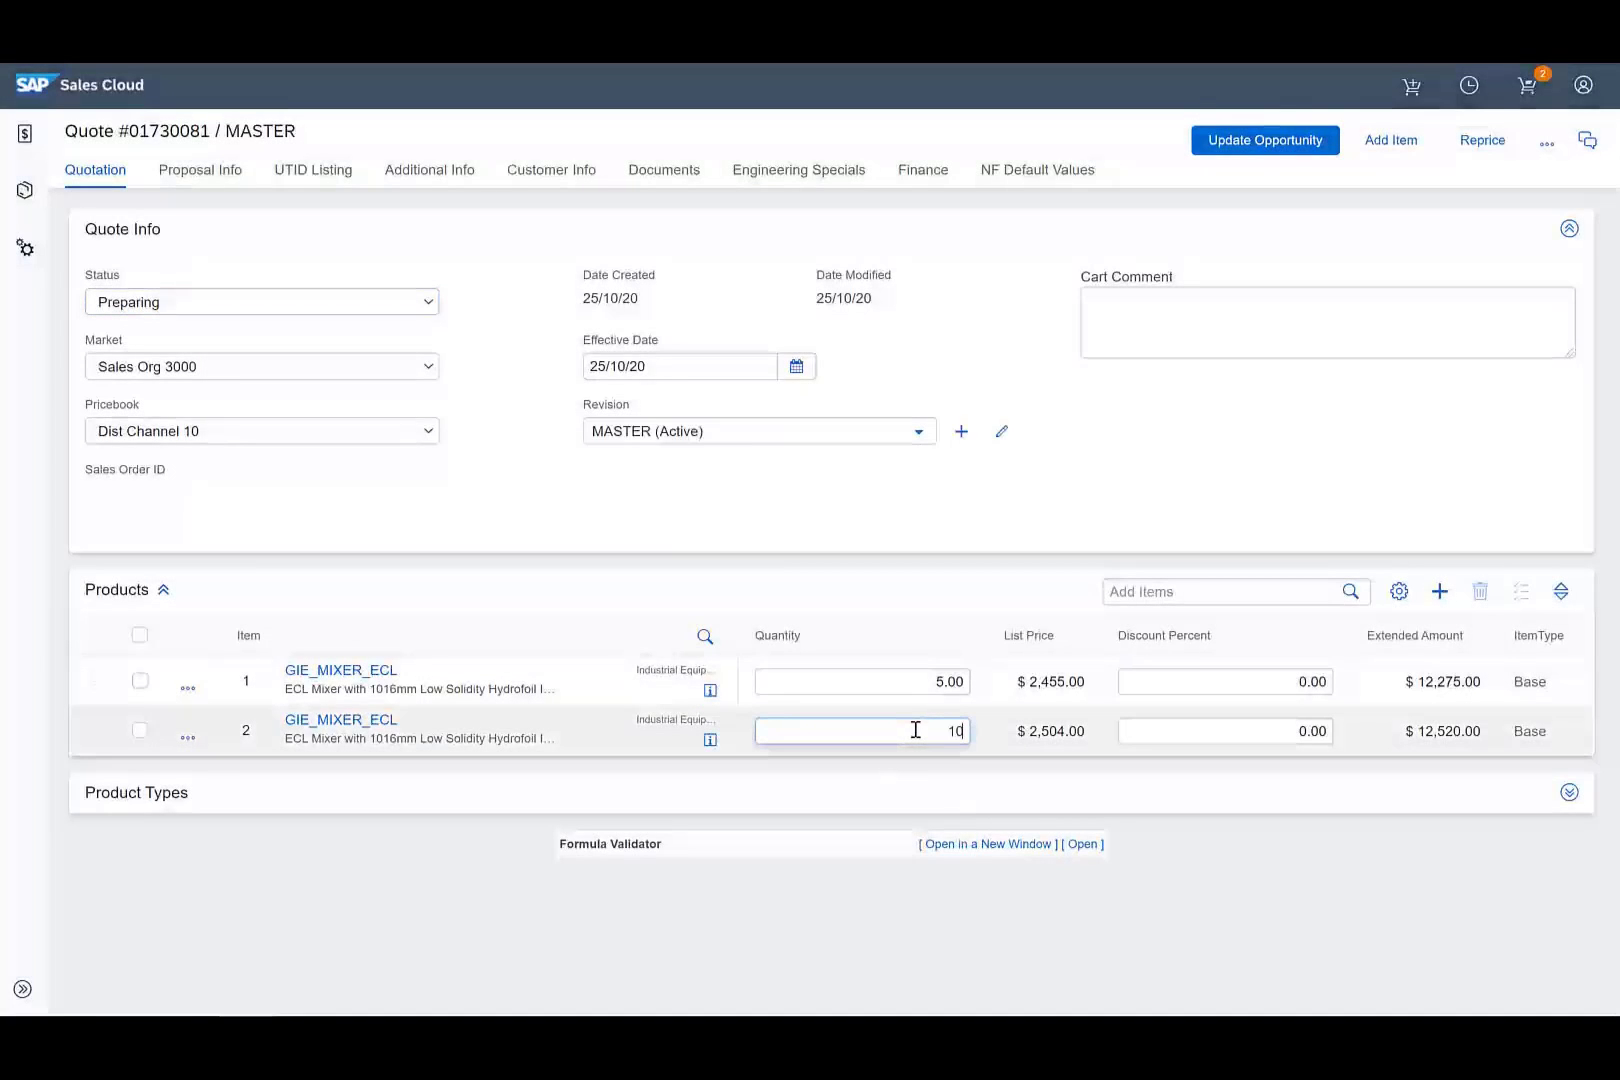
{"action": "left_click", "coordinate": [946, 586]}
{"action": "left_click", "coordinate": [1452, 146]}
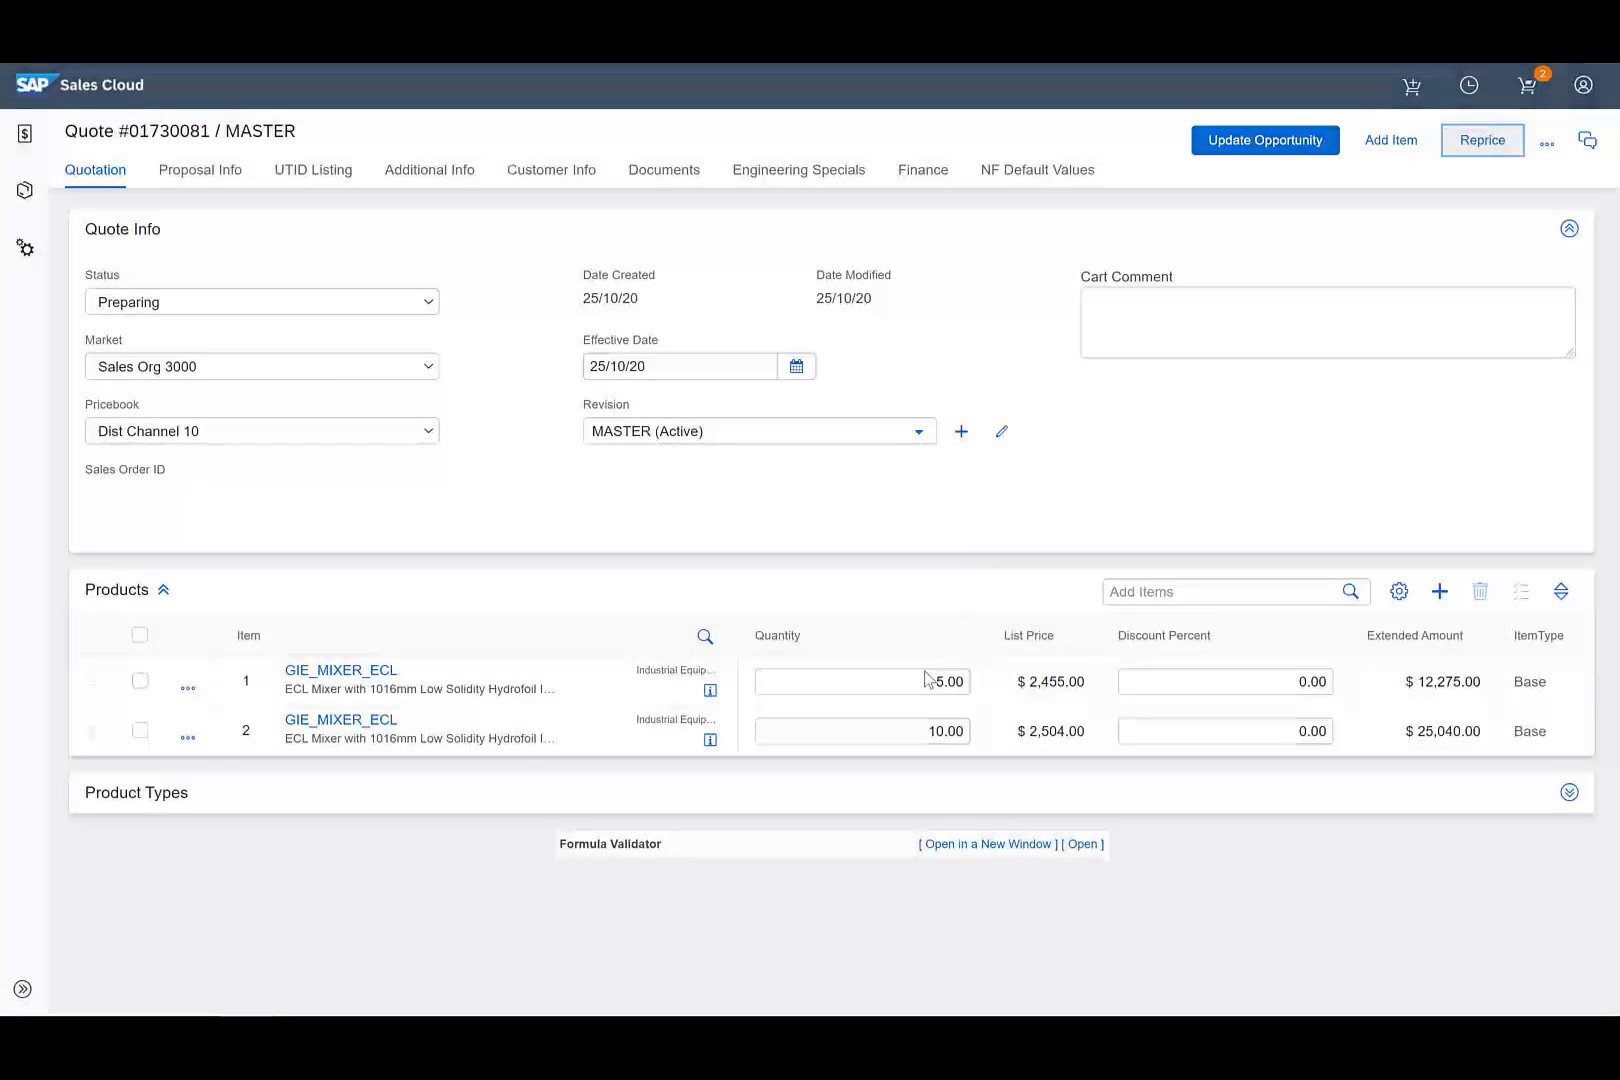
Apply 5% discounts to the mixer lines, reprice to $35,449.25, and update the opportunity.
{"action": "left_click", "coordinate": [1421, 795]}
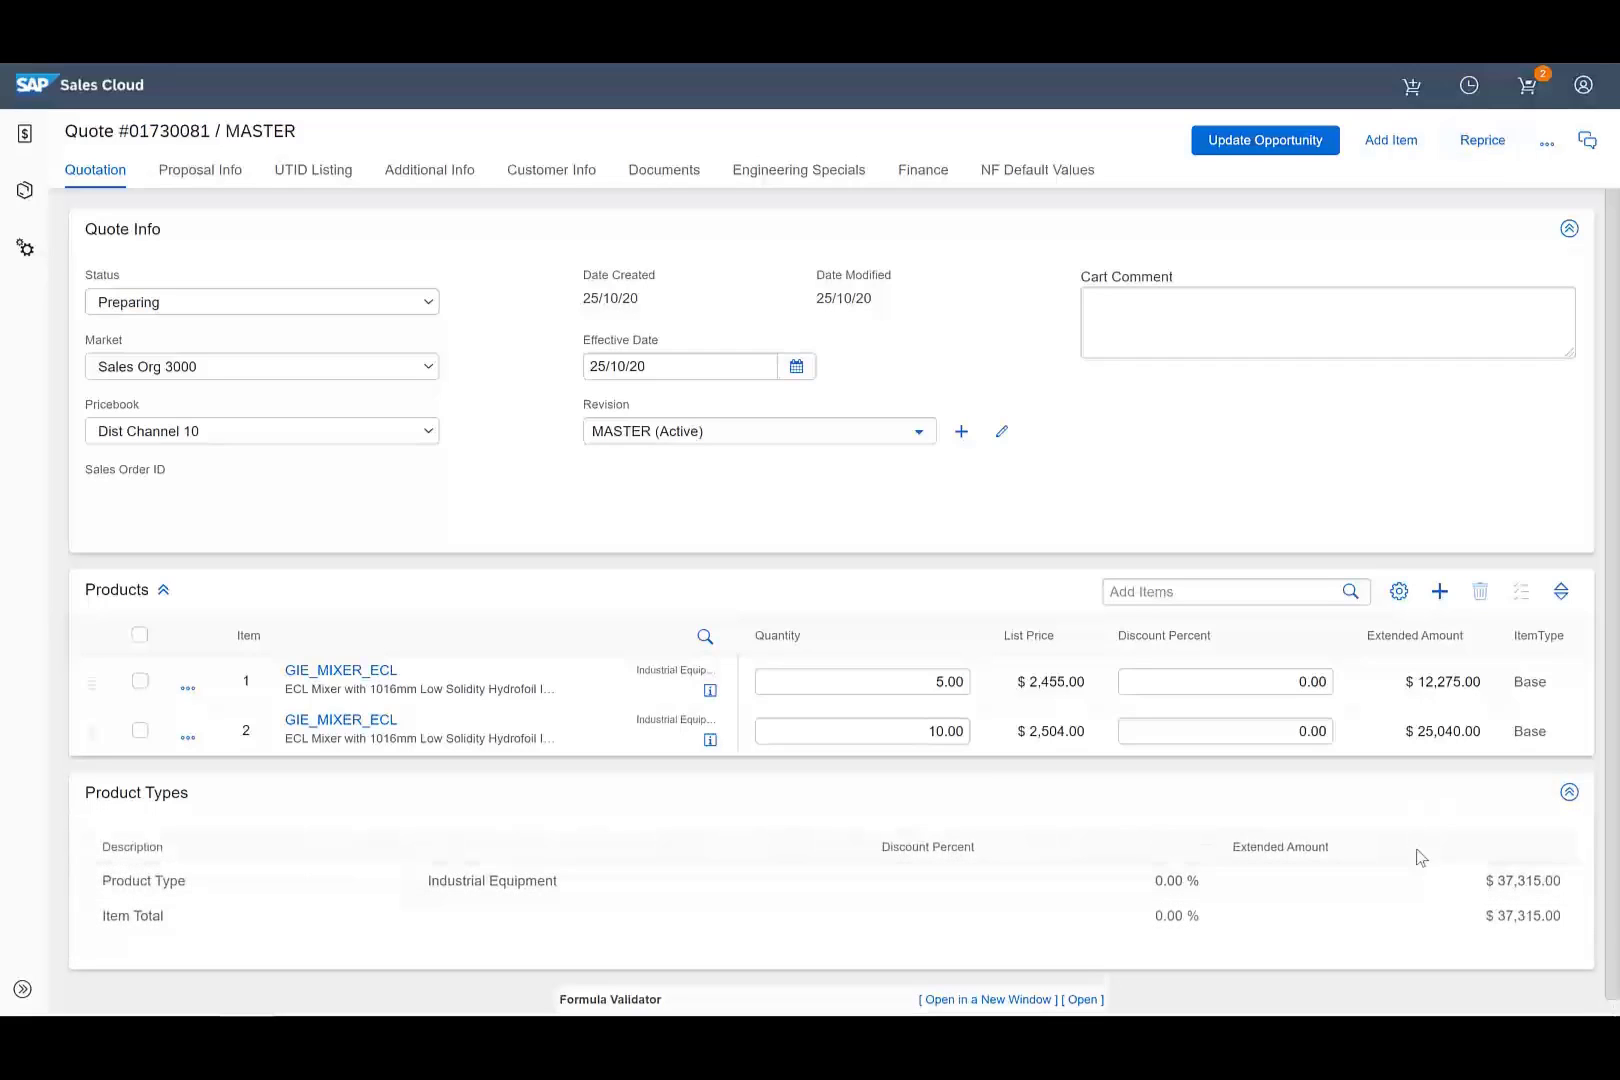
{"action": "left_click", "coordinate": [1282, 683]}
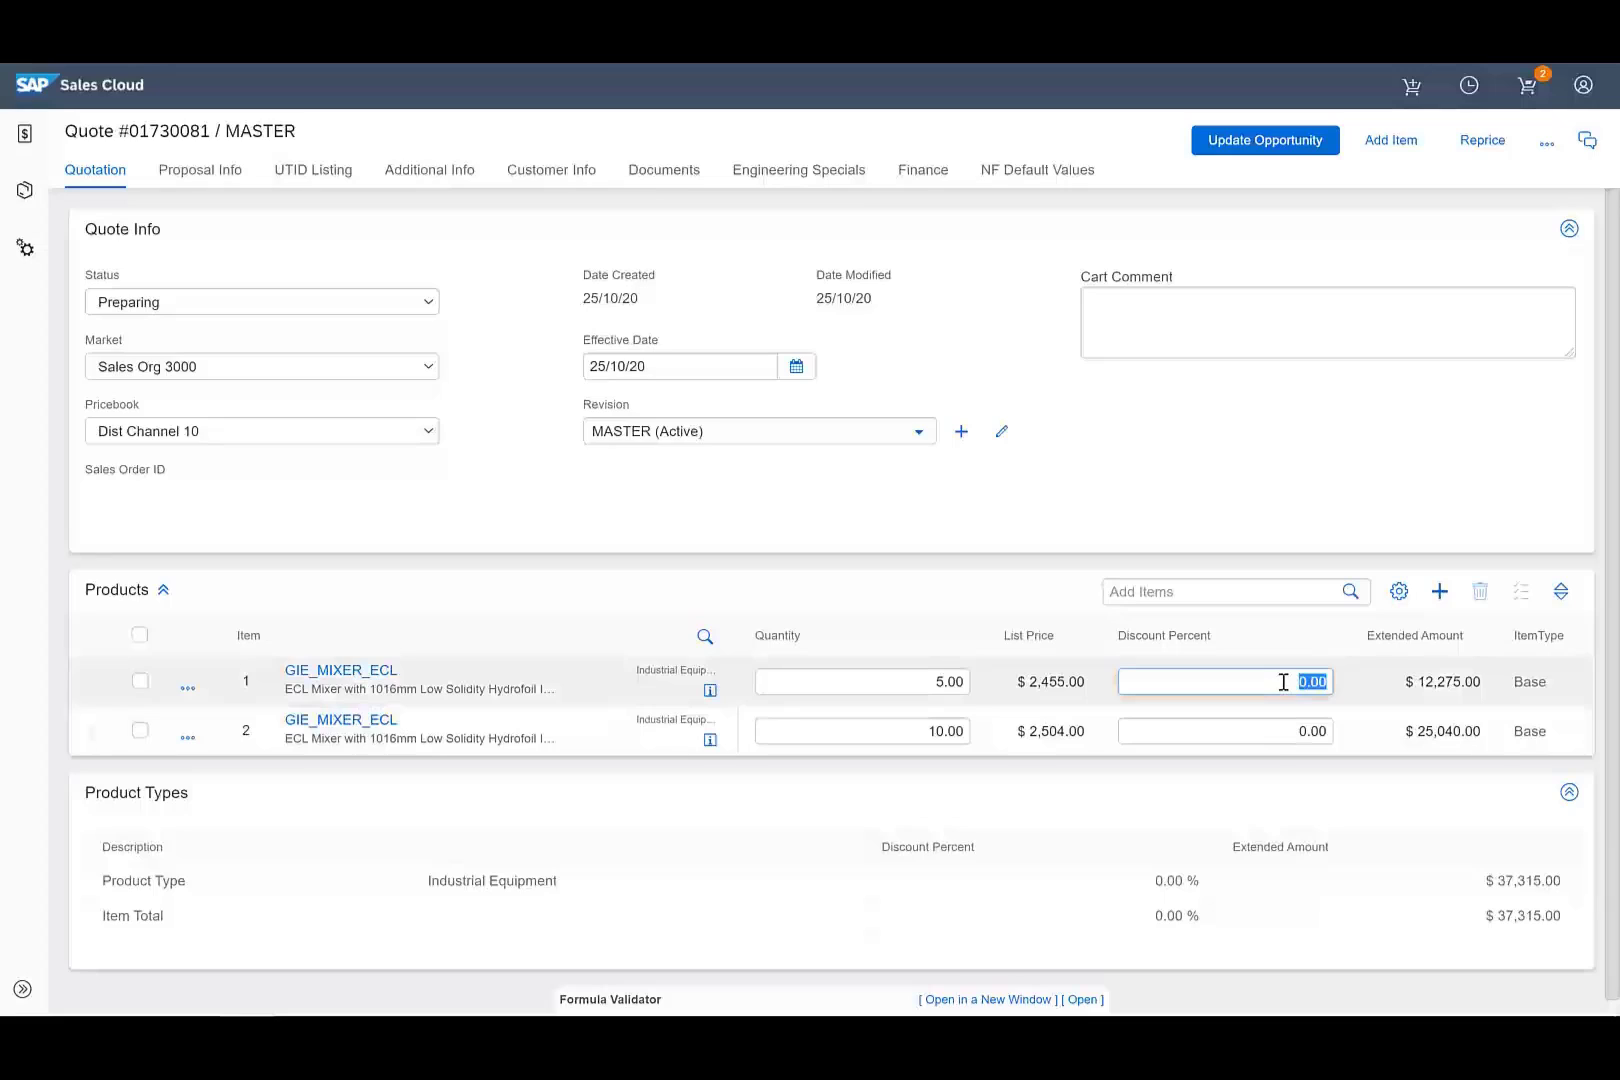
{"action": "type", "text": "5"}
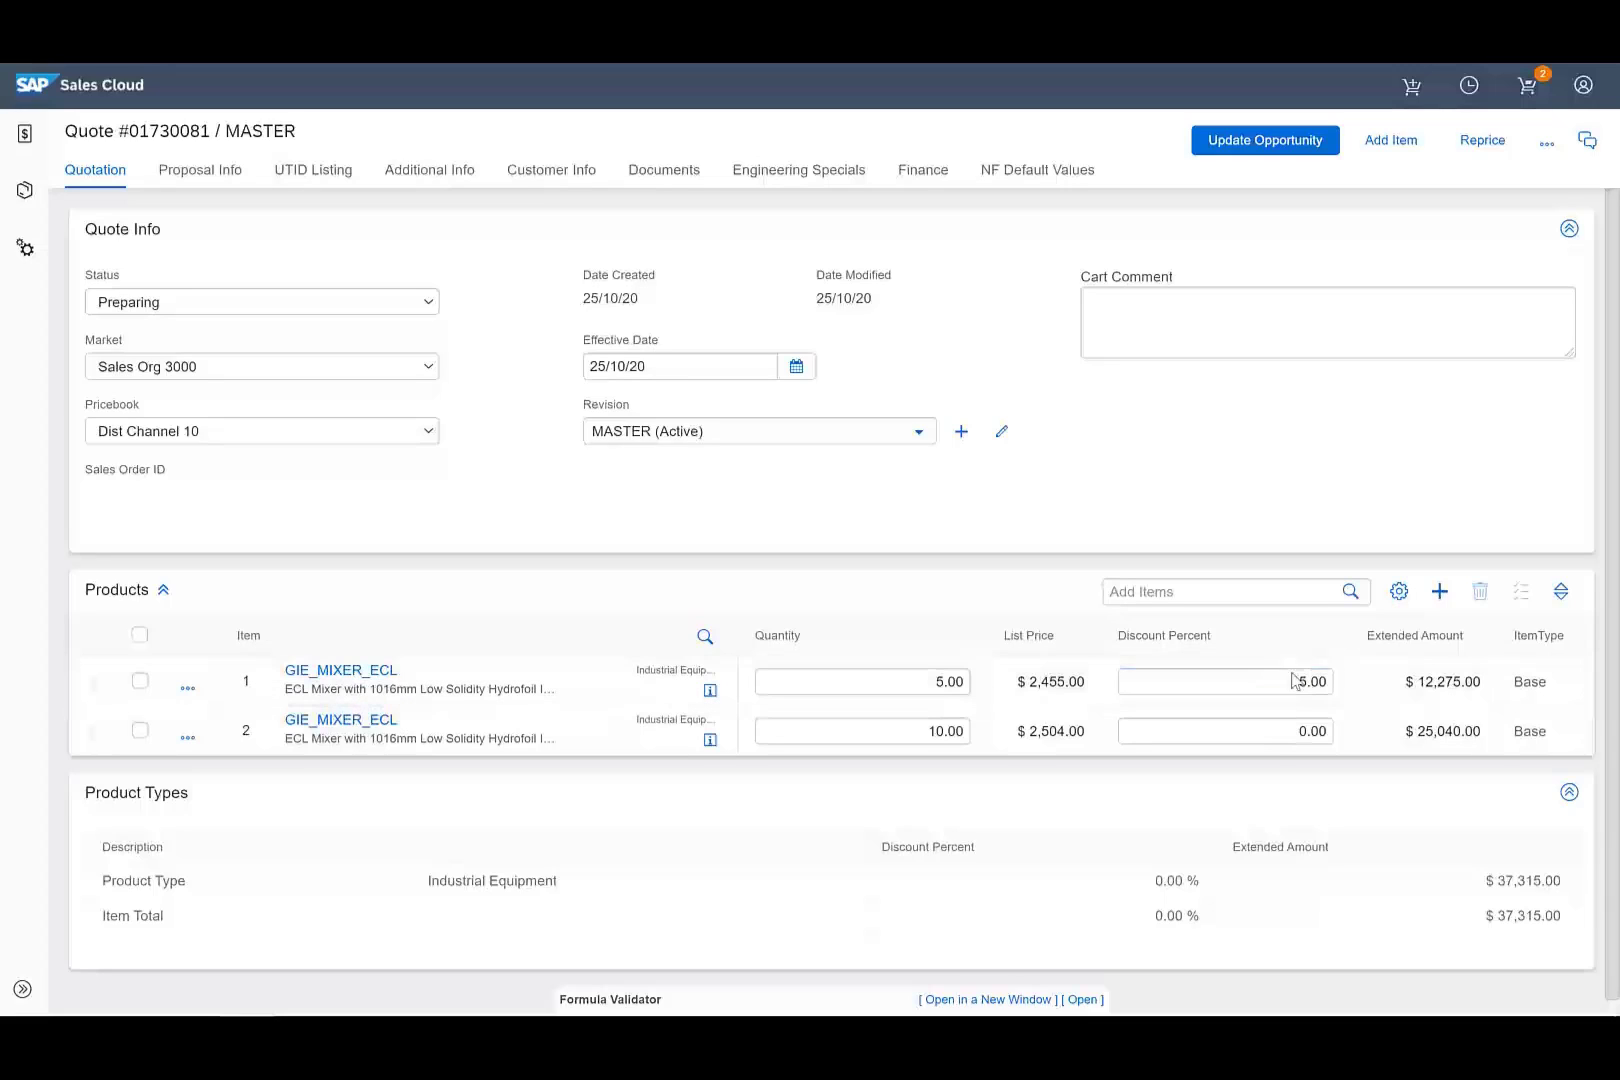
{"action": "left_click", "coordinate": [1295, 730]}
{"action": "type", "text": "5"}
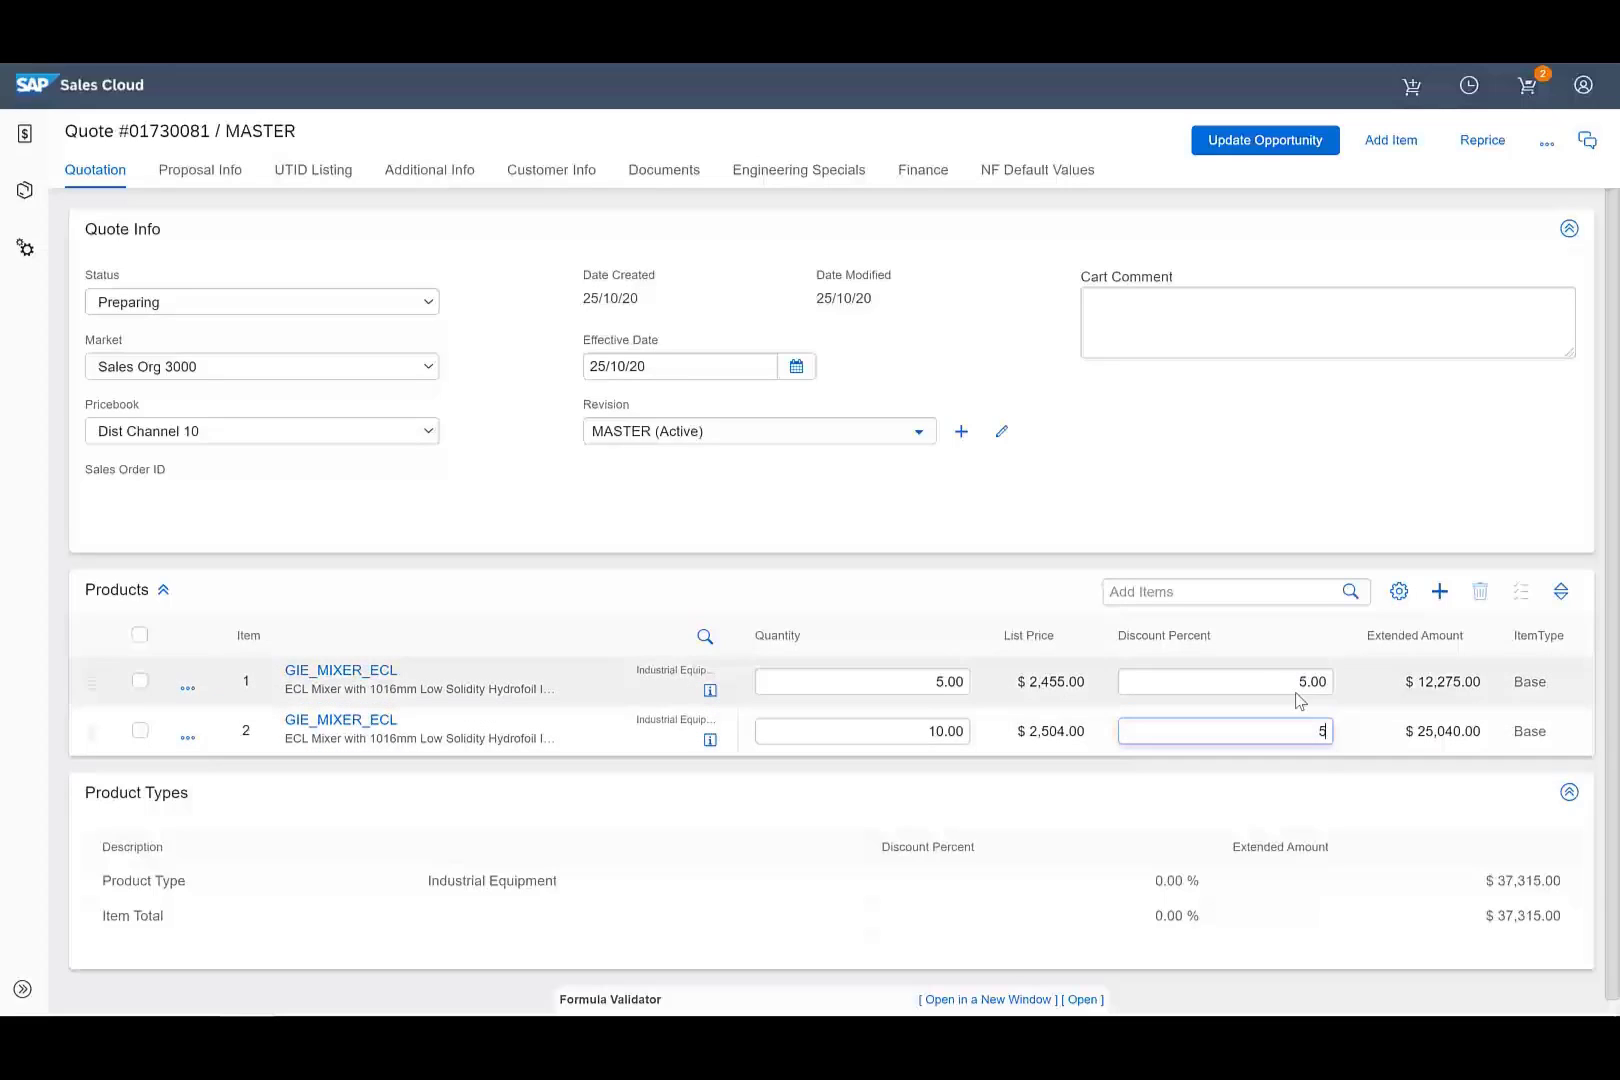
{"action": "left_click", "coordinate": [1284, 637]}
{"action": "left_click", "coordinate": [1480, 140]}
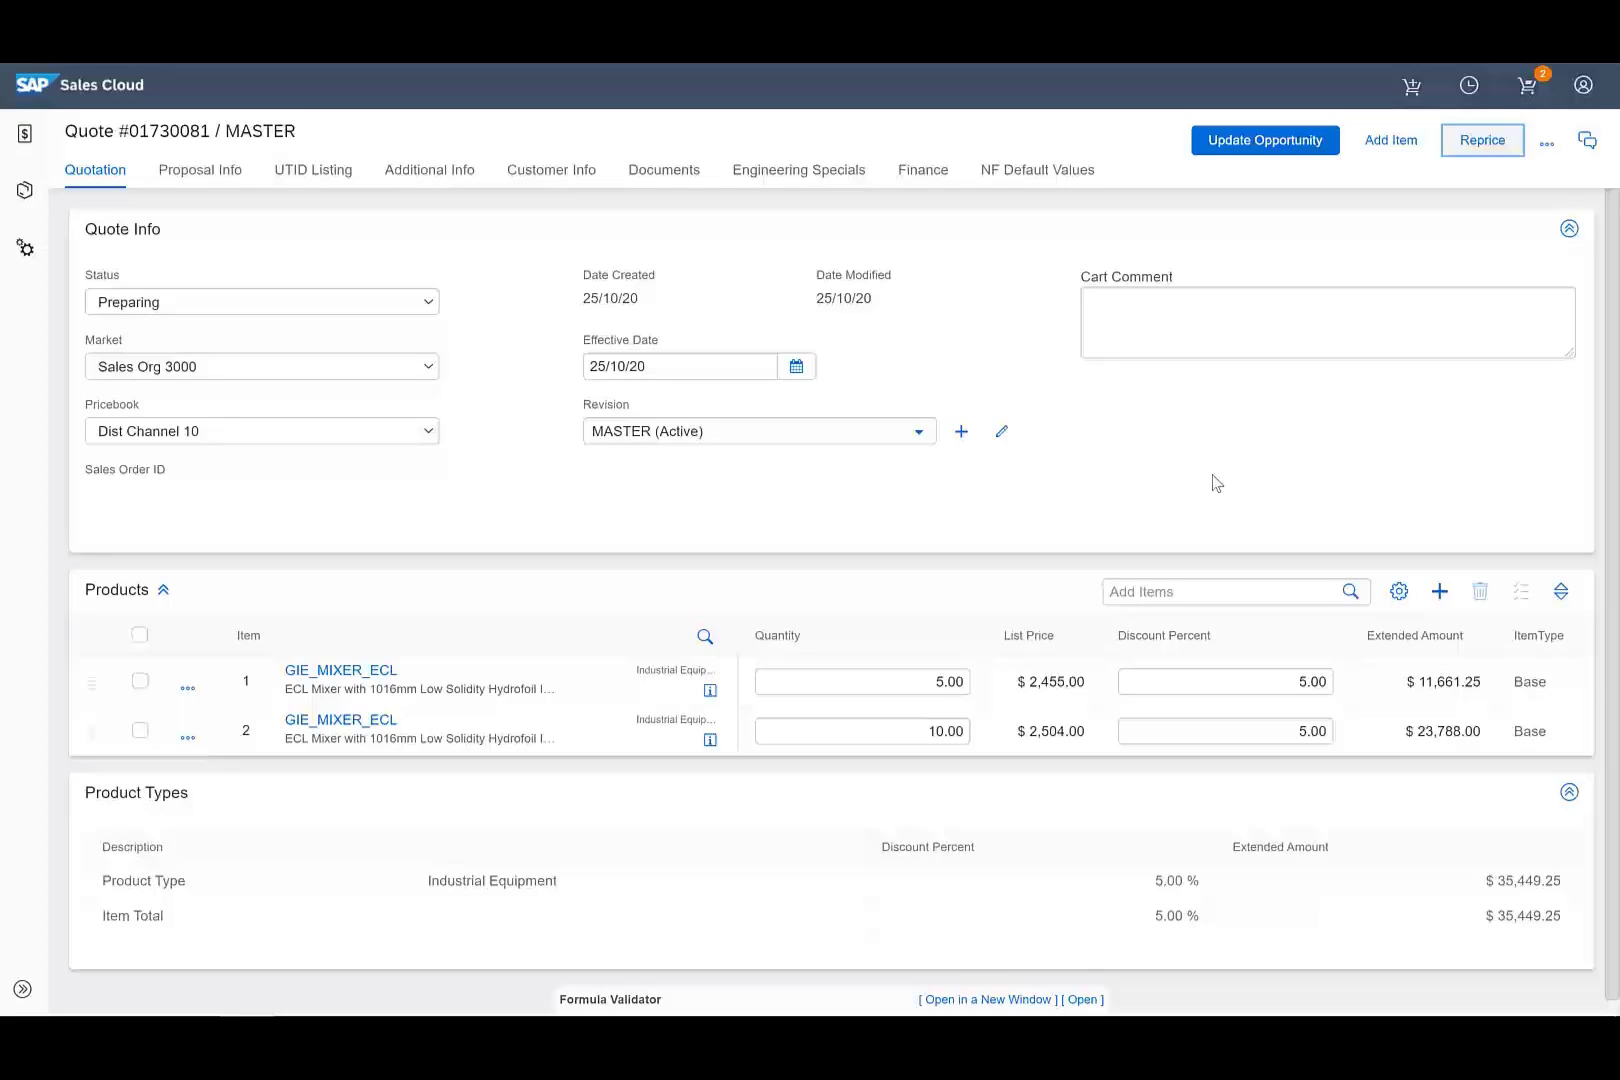
{"action": "left_click", "coordinate": [1262, 146]}
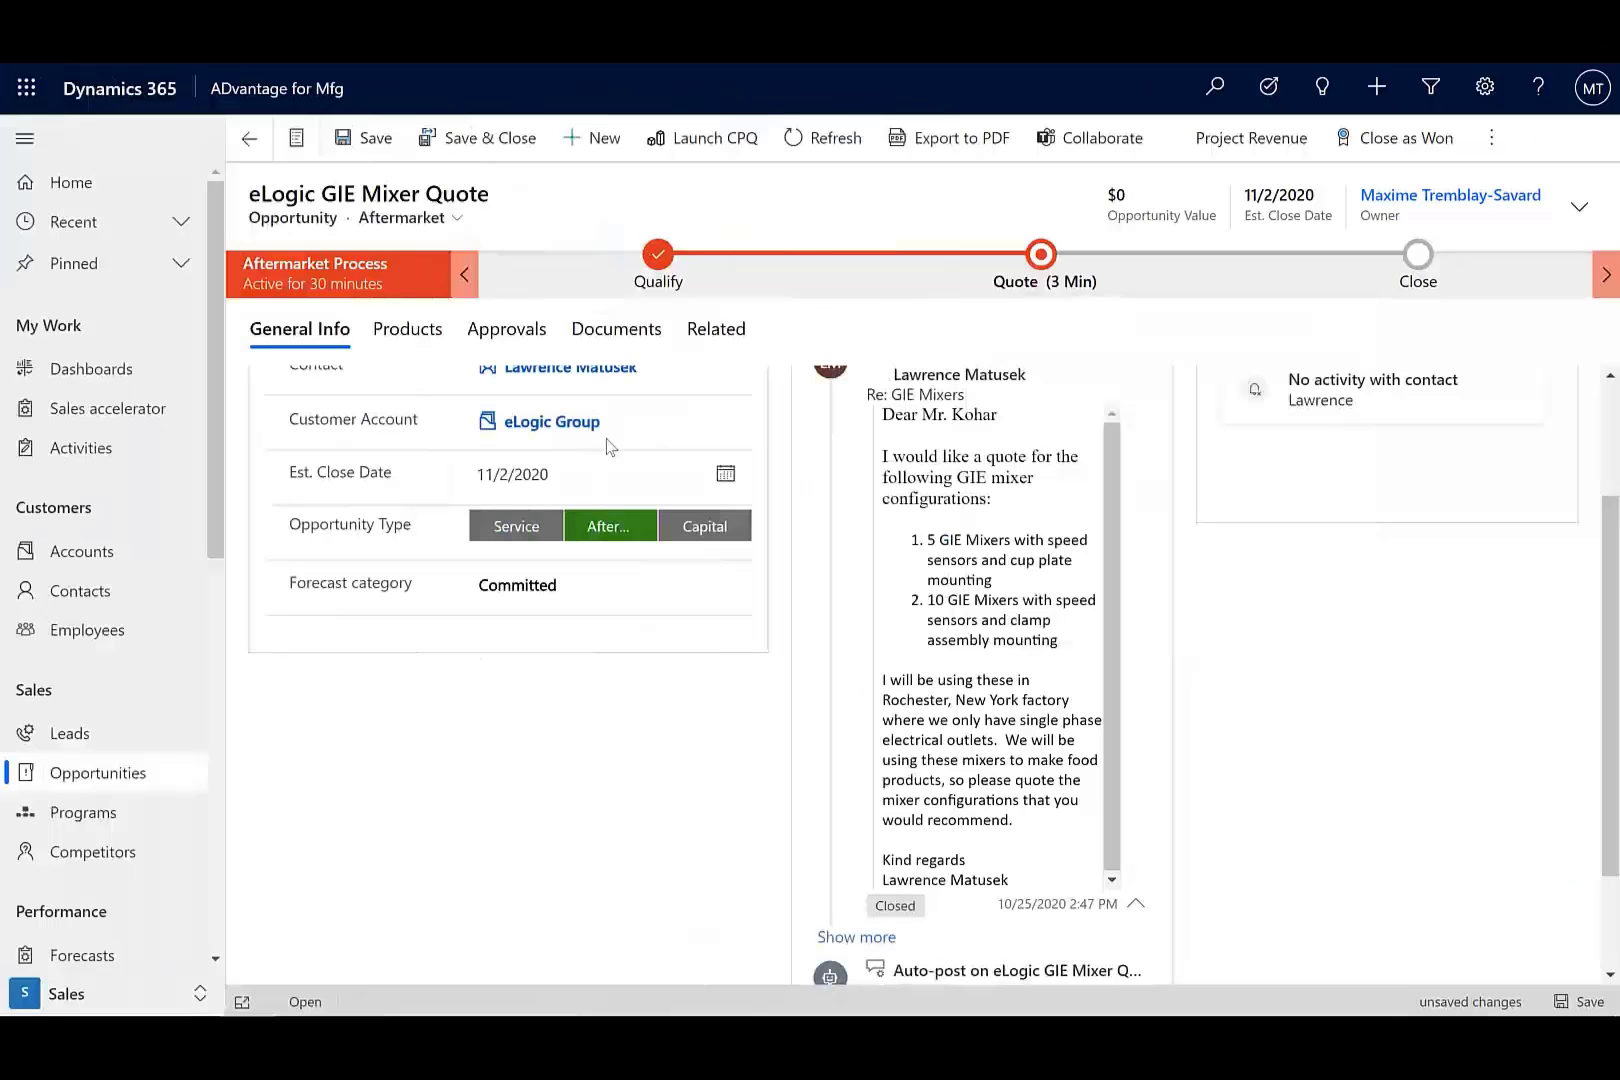
Refresh the opportunity's Products list to show both ECL Mixer lines ($23,788.00 and $11,661.25).
{"action": "left_click", "coordinate": [383, 334]}
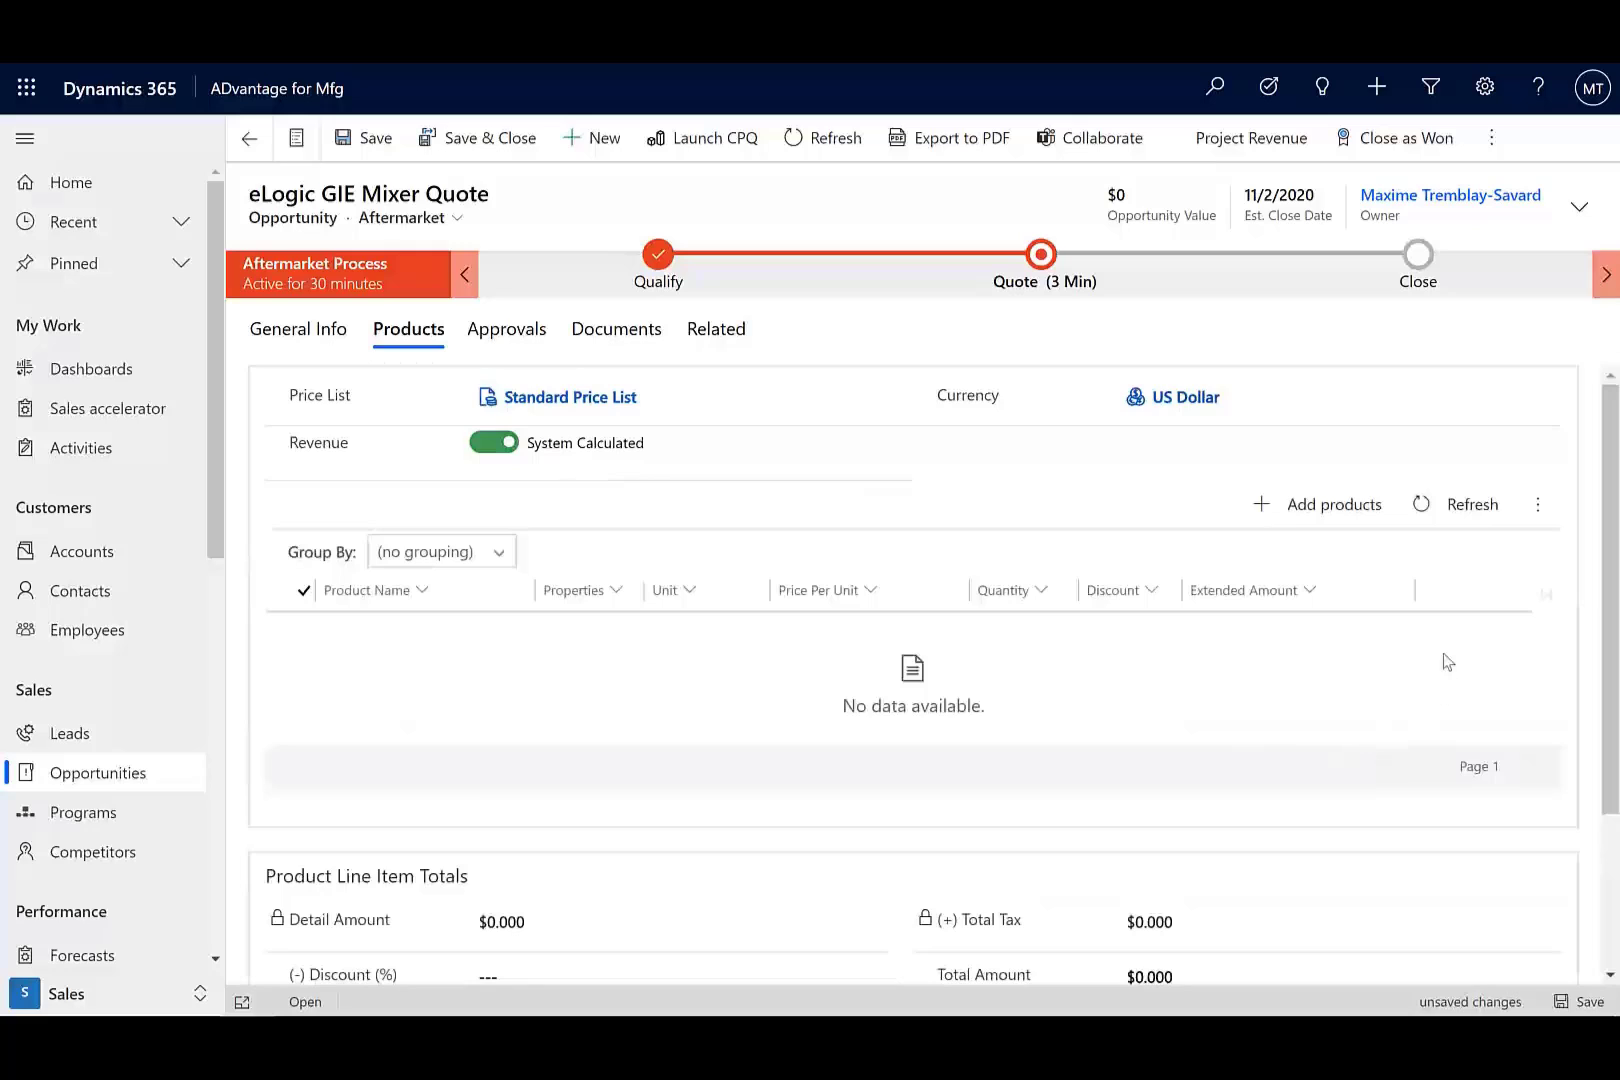
{"action": "left_click", "coordinate": [1472, 506]}
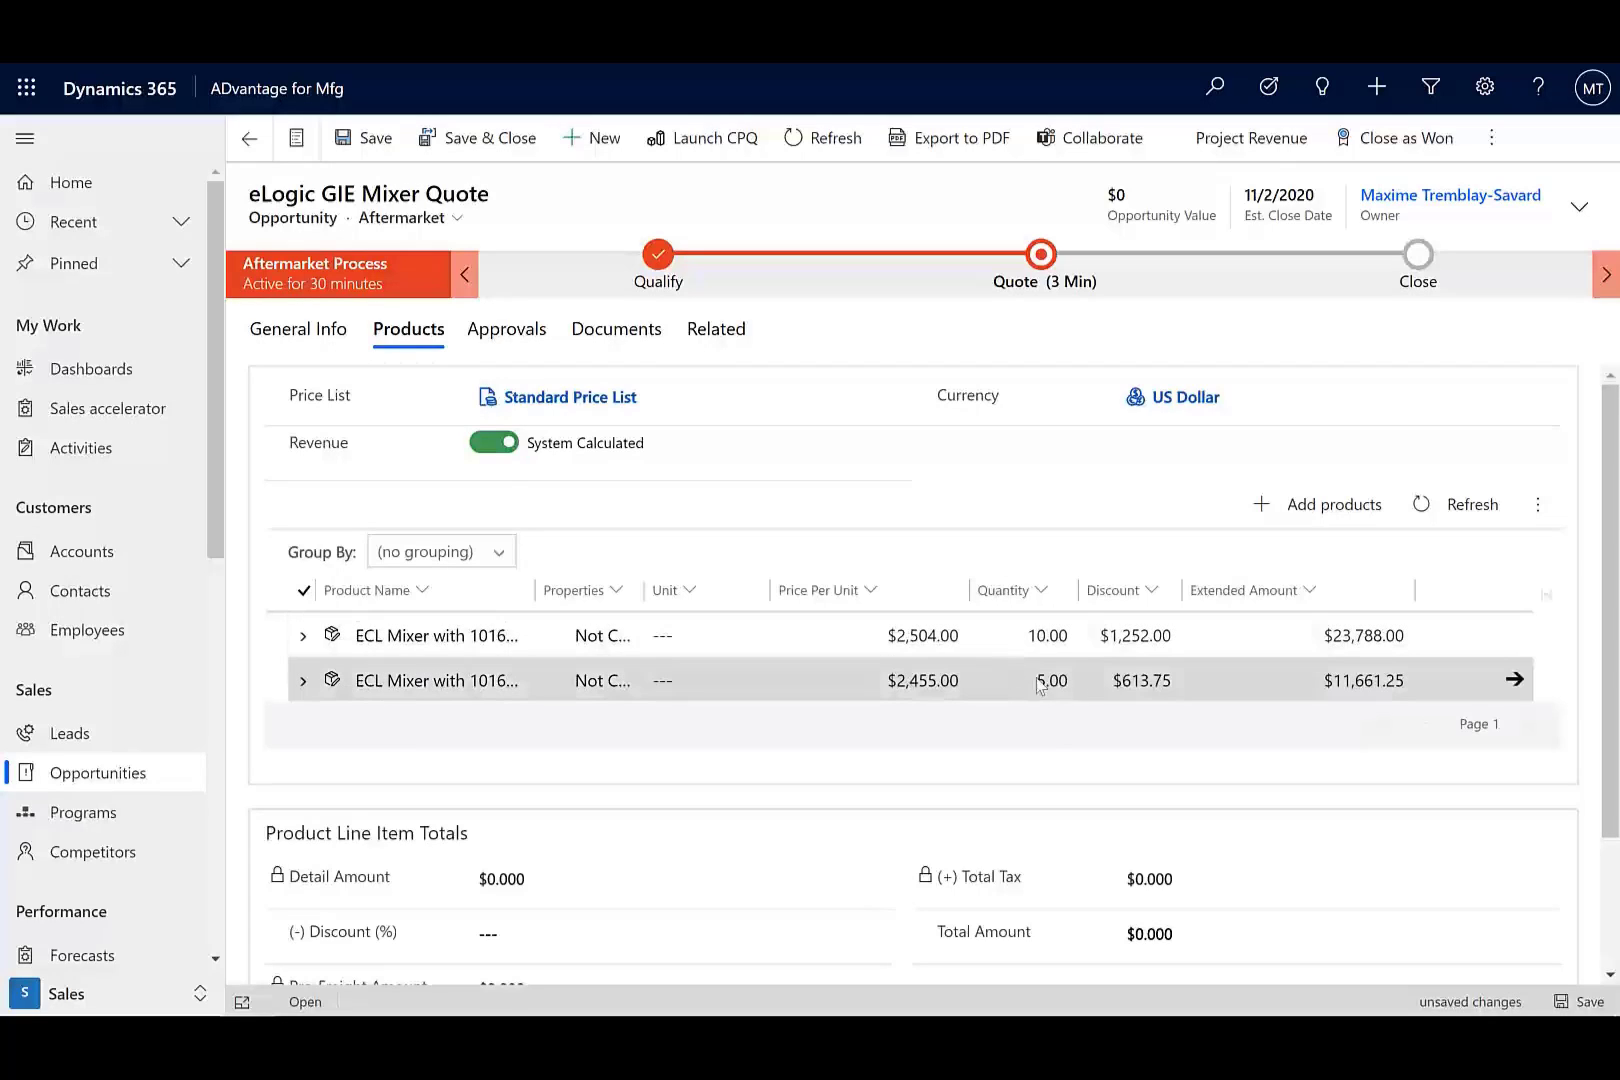
{"action": "scroll", "coordinate": [1356, 430], "scroll_direction": "down", "scroll_amount": 1}
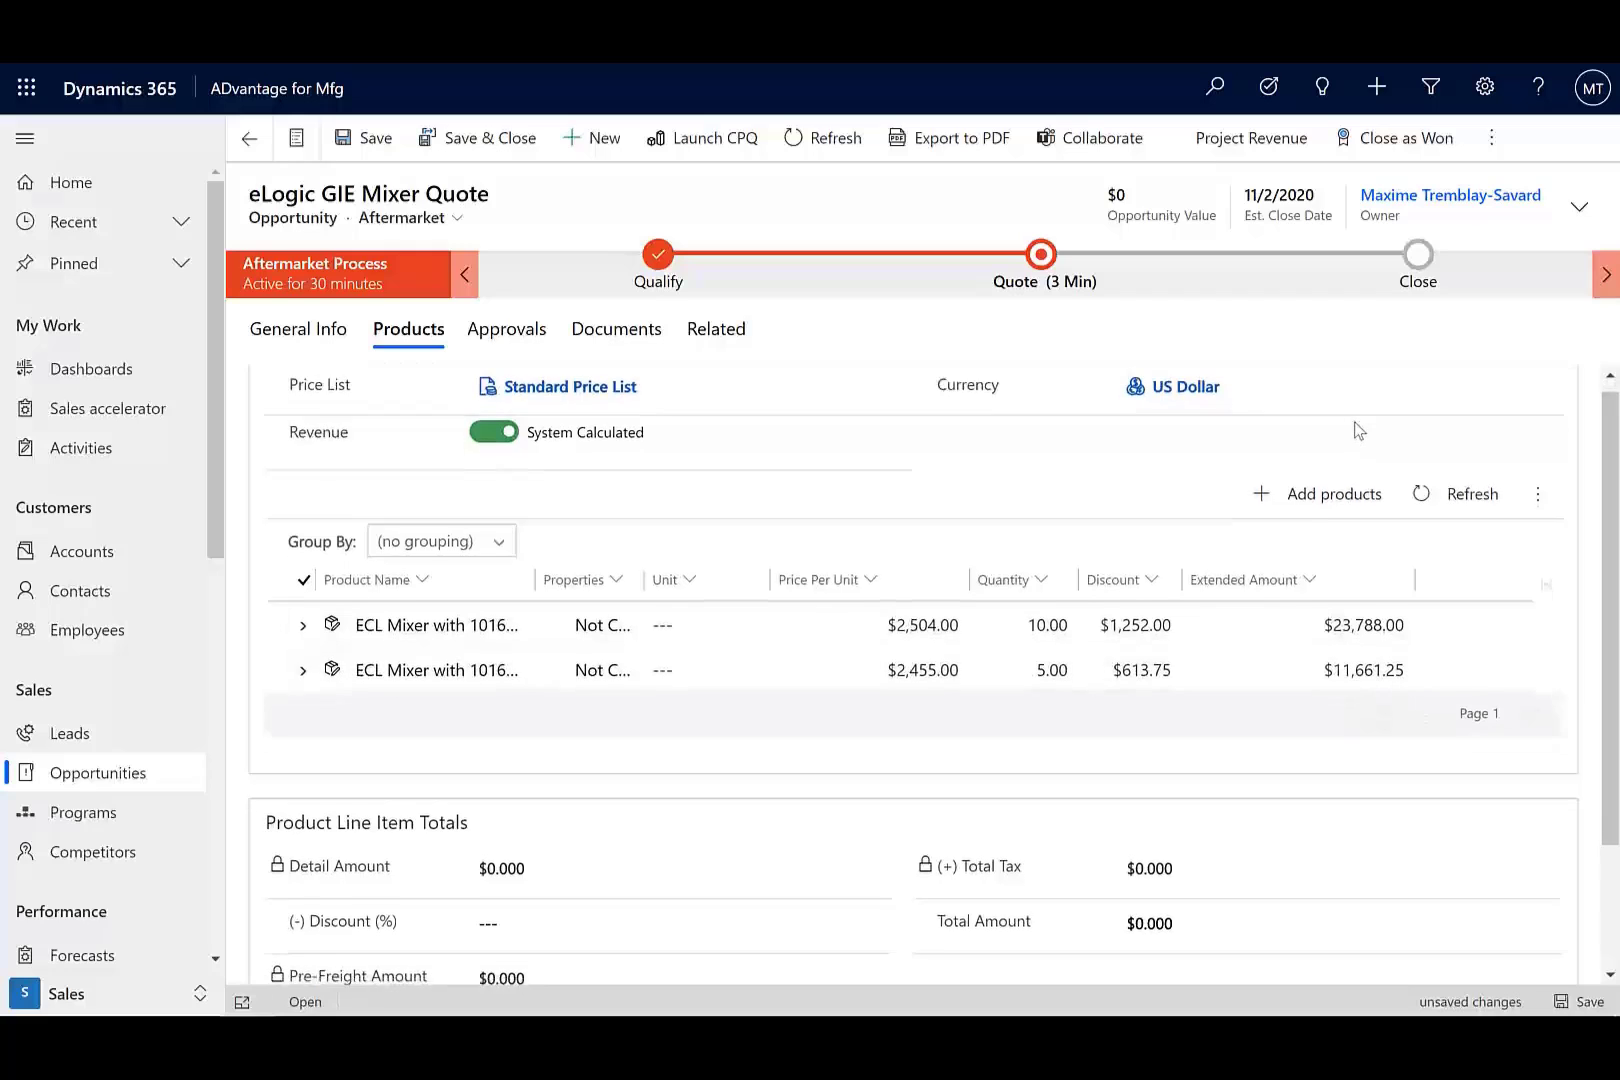
{"action": "scroll", "coordinate": [1358, 422], "scroll_direction": "up", "scroll_amount": 1}
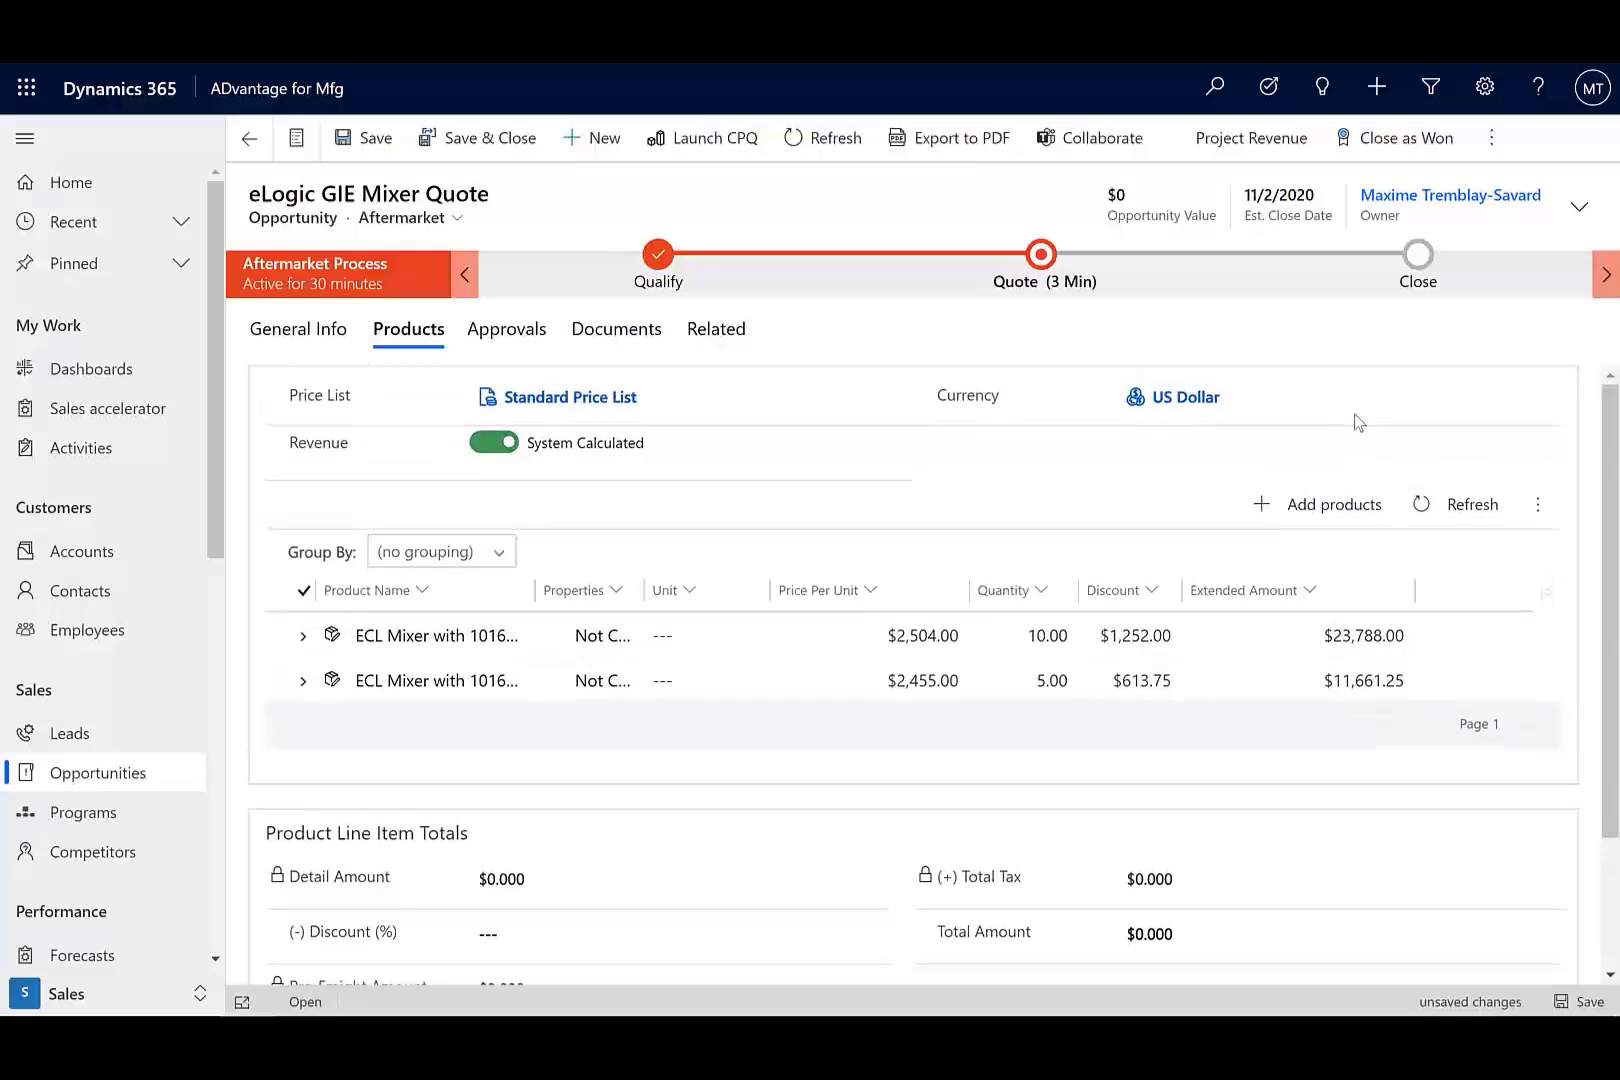
Start the quote's PDF export, naming the file eLogic Quote for Mixers.pdf.
{"action": "left_click", "coordinate": [1491, 140]}
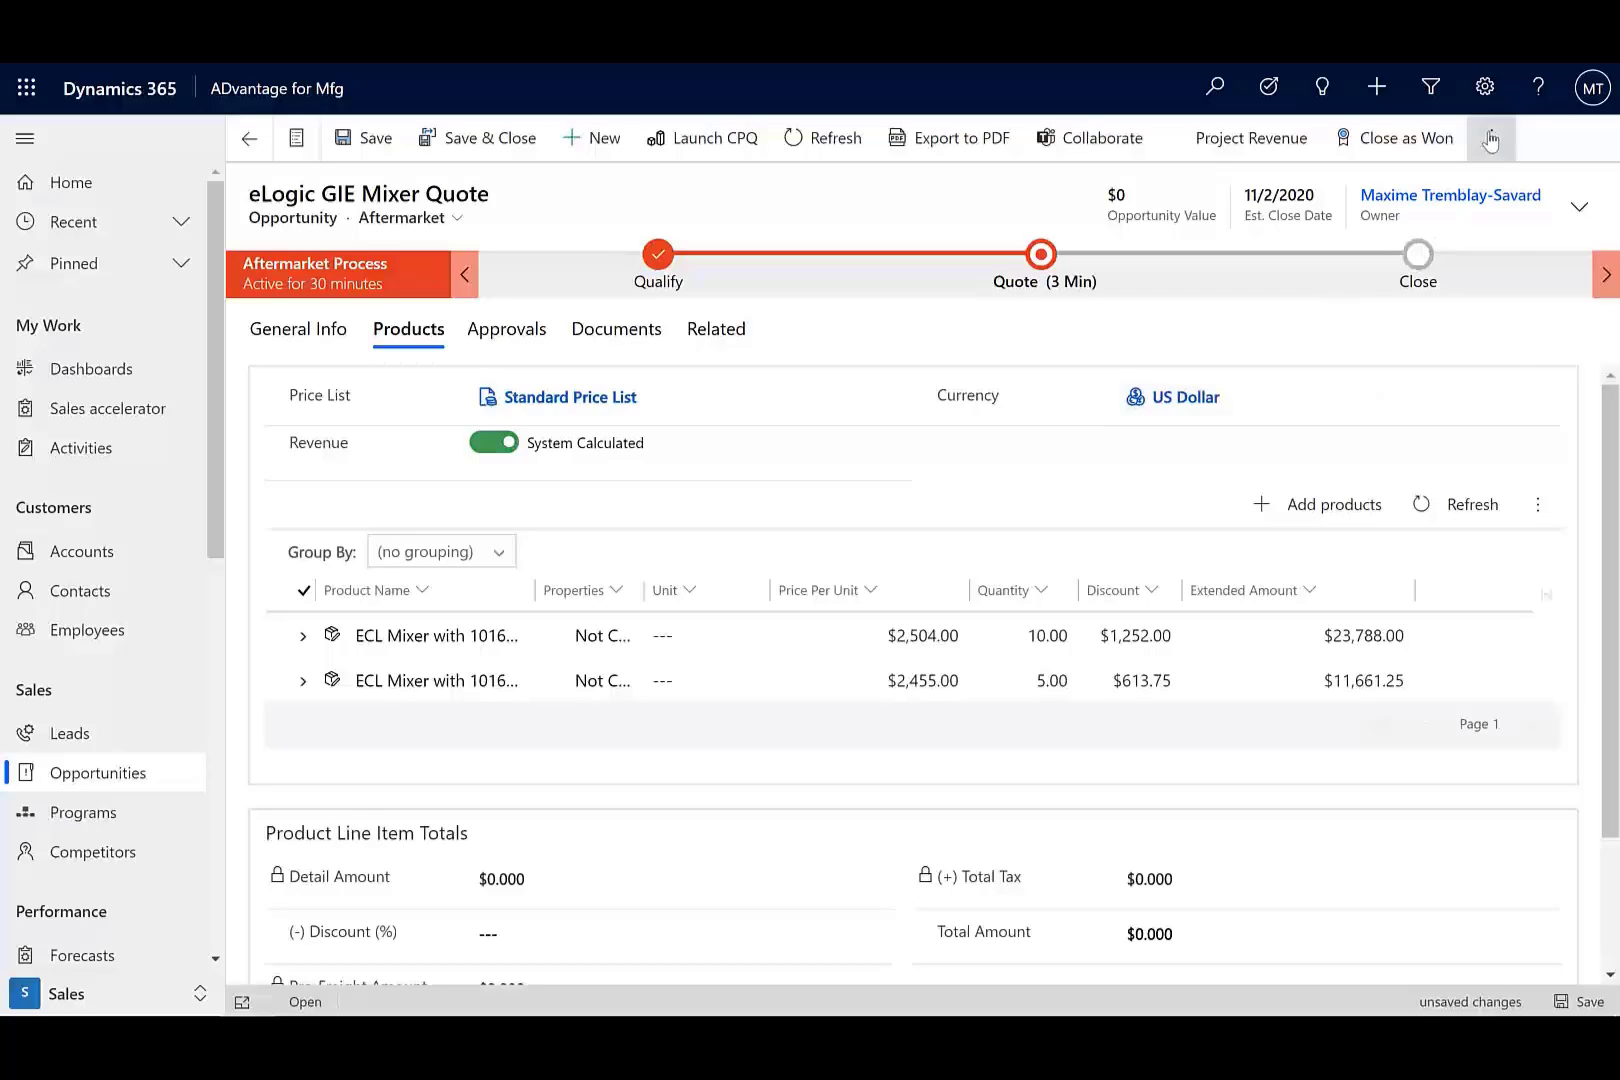
{"action": "left_click", "coordinate": [986, 191]}
{"action": "left_click", "coordinate": [942, 145]}
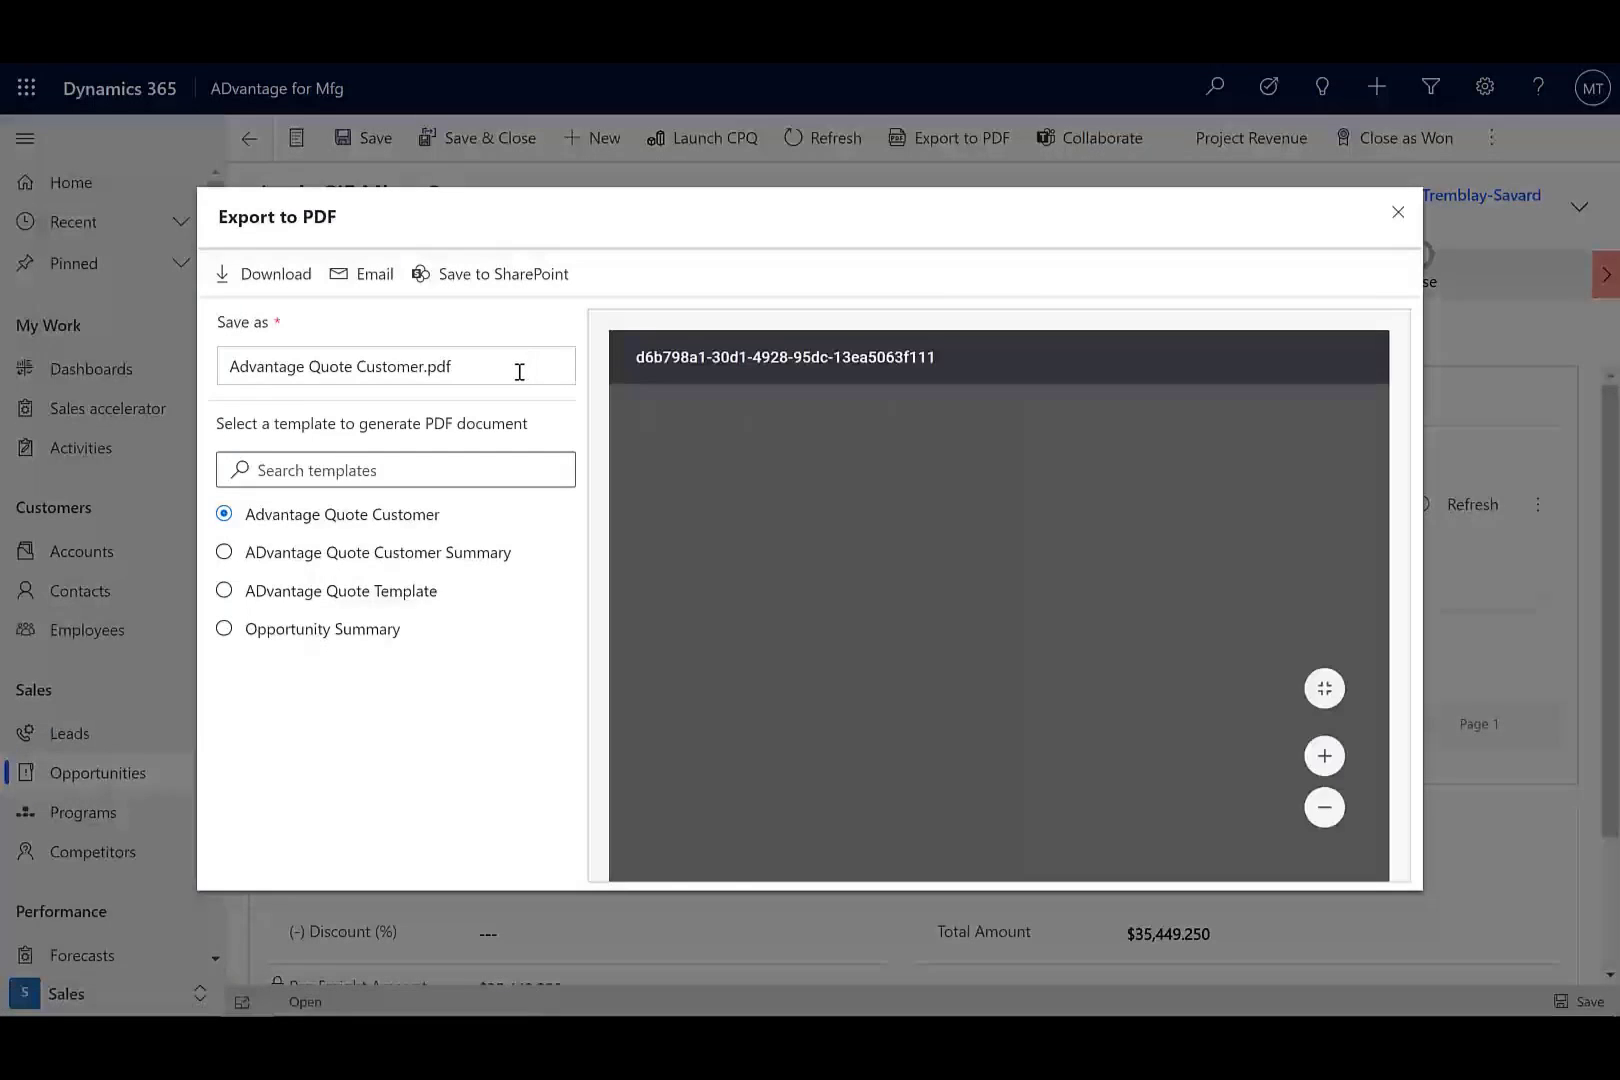
{"action": "left_click_drag", "start_coordinate": [517, 369], "coordinate": [193, 363]}
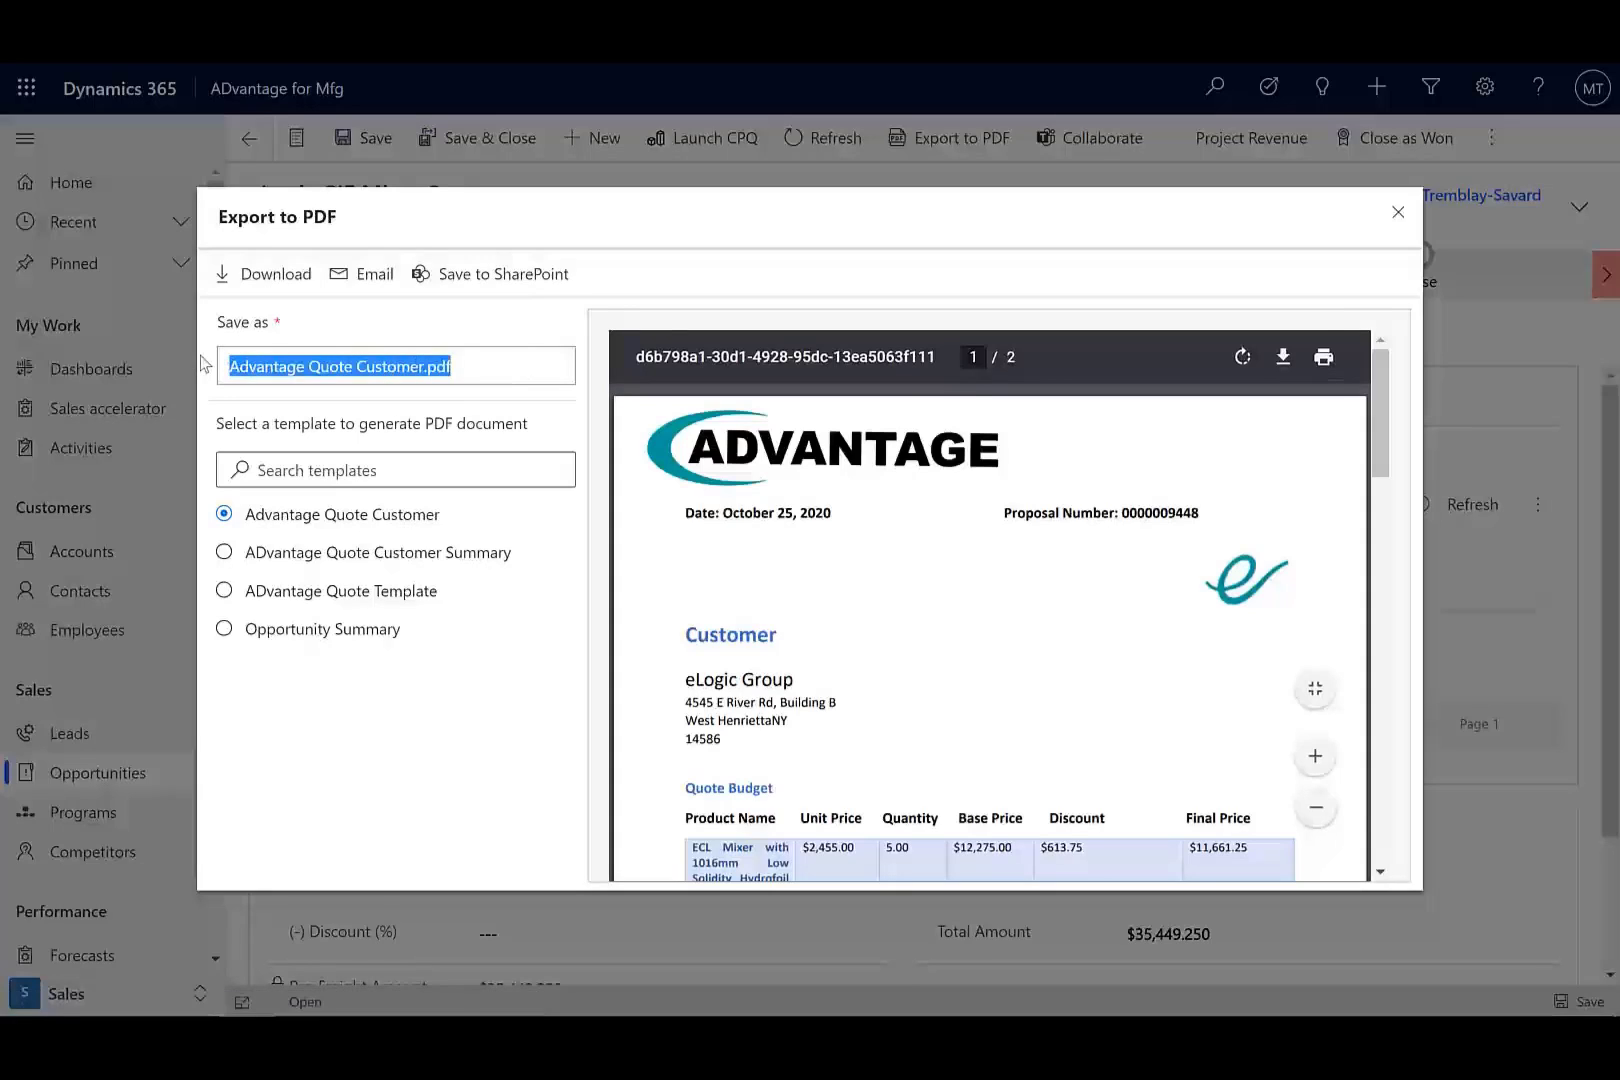
{"action": "type", "text": "eLogic Quote for Mixers"}
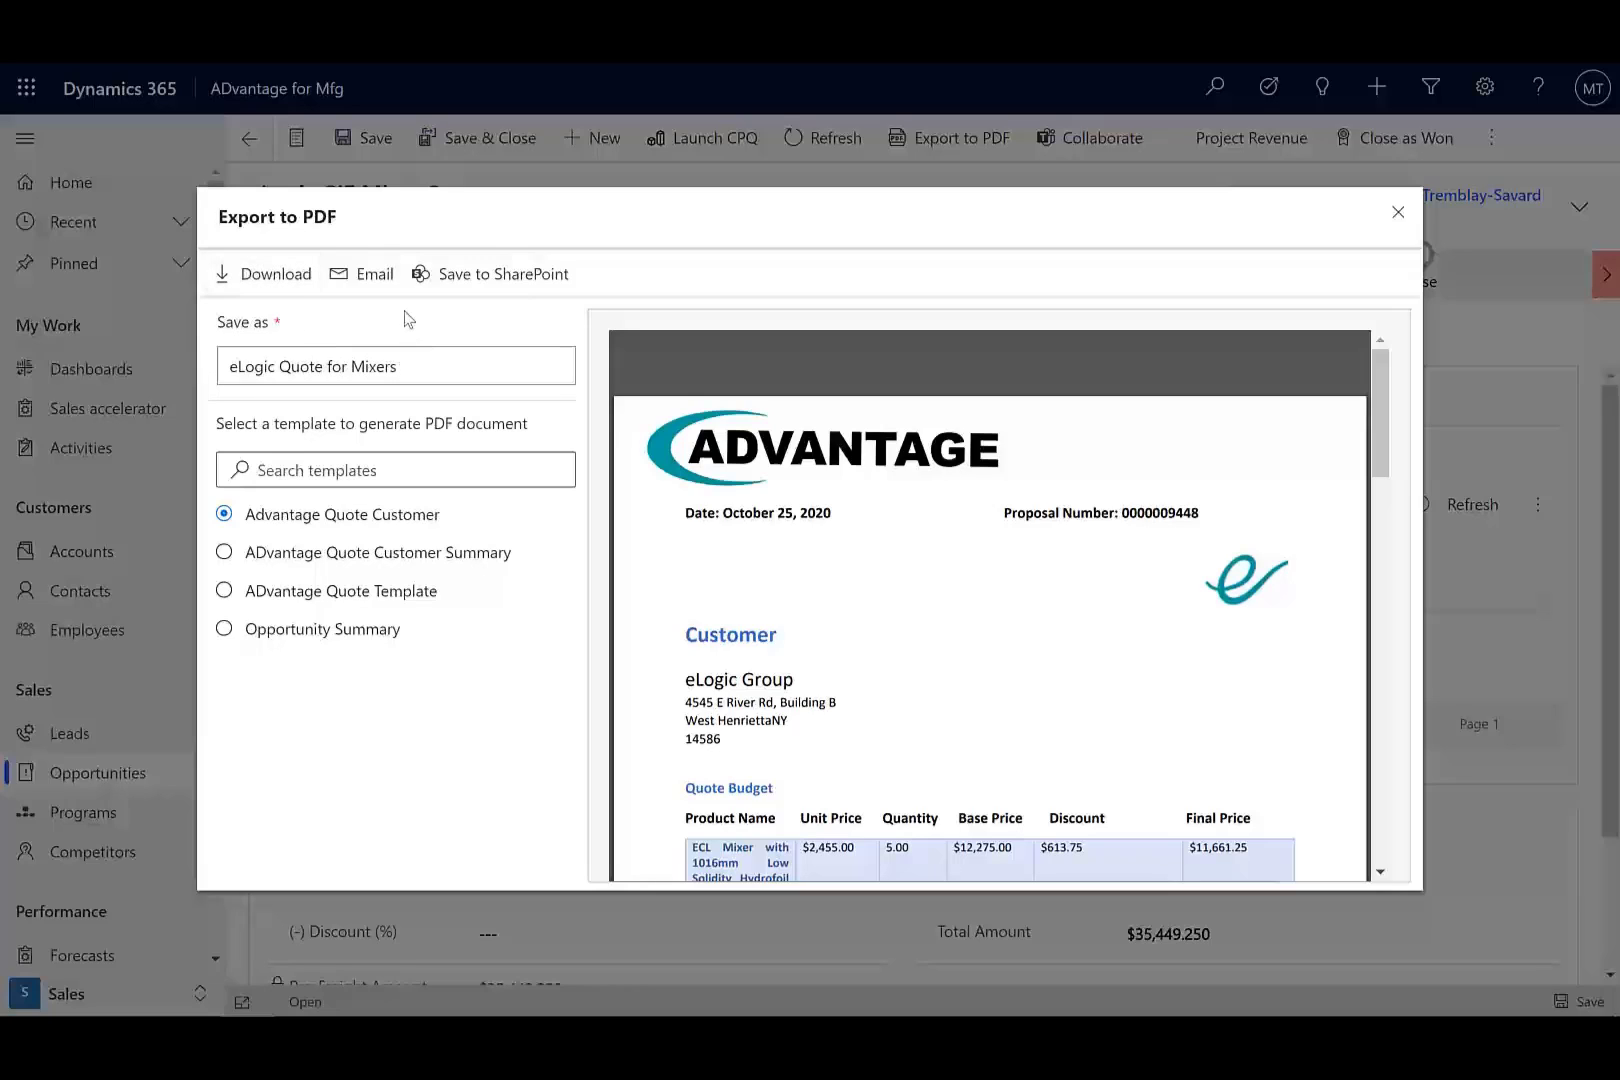
{"action": "type", "text": ".pdf"}
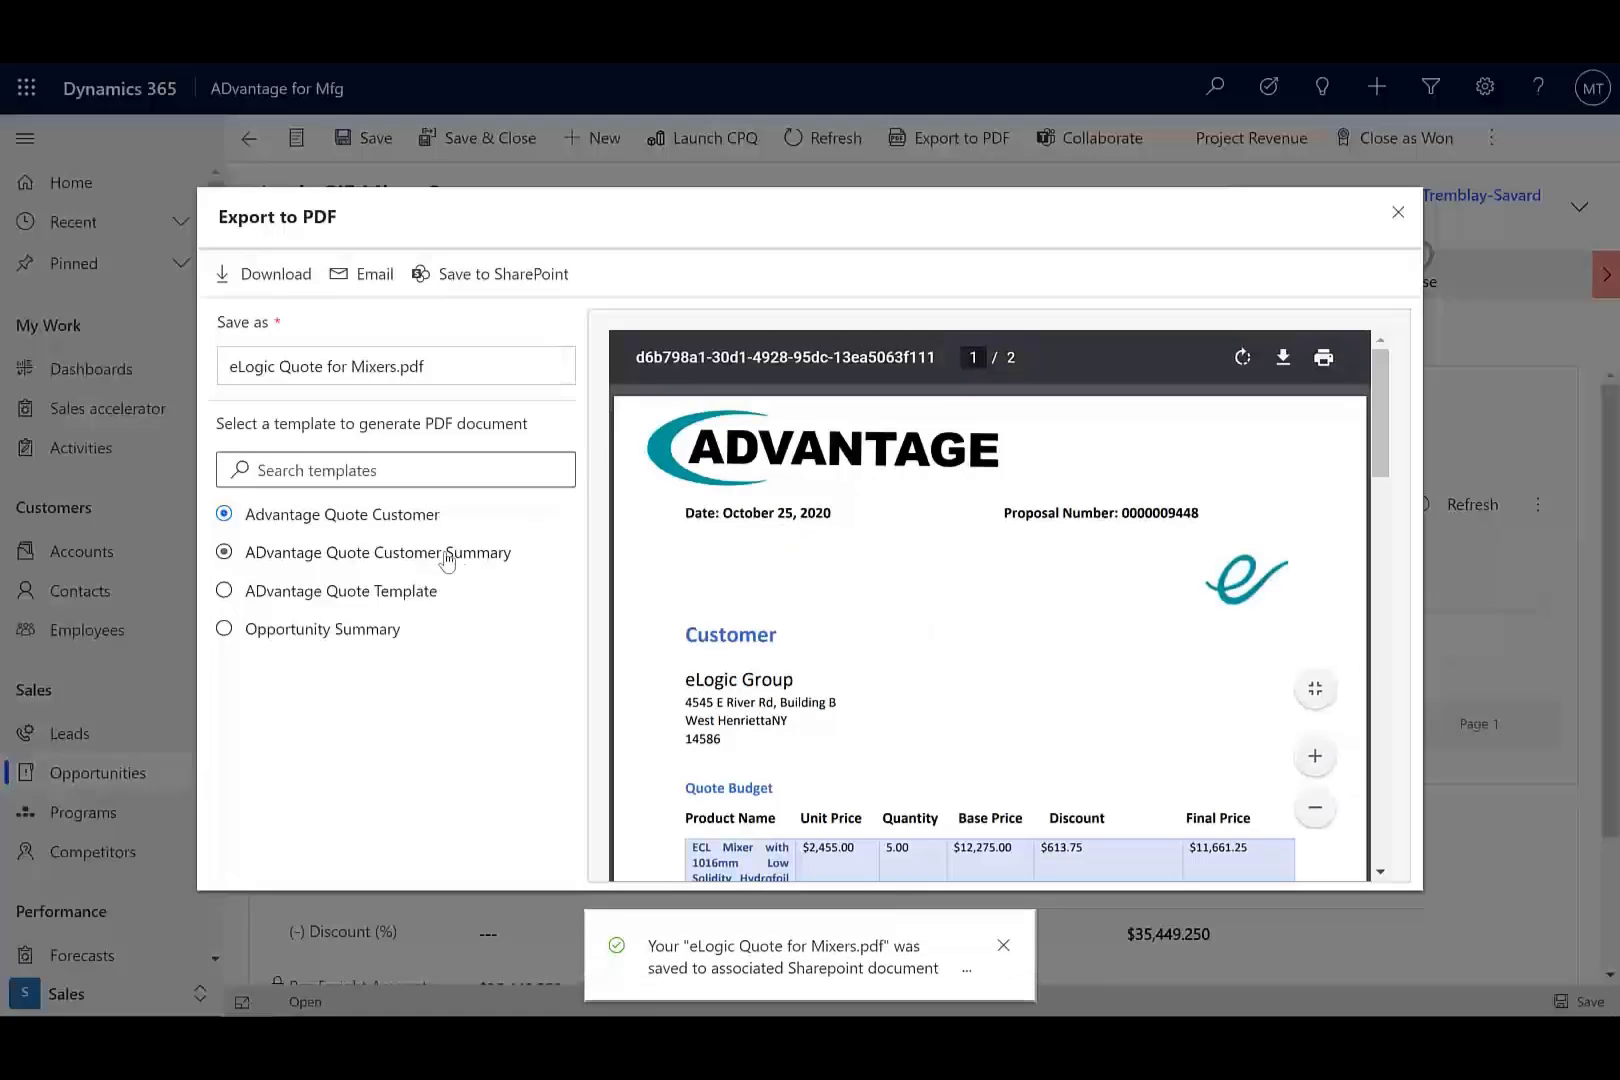
Use the ADvantage Quote Customer Summary template and open an email with the PDF.
{"action": "left_click", "coordinate": [446, 562]}
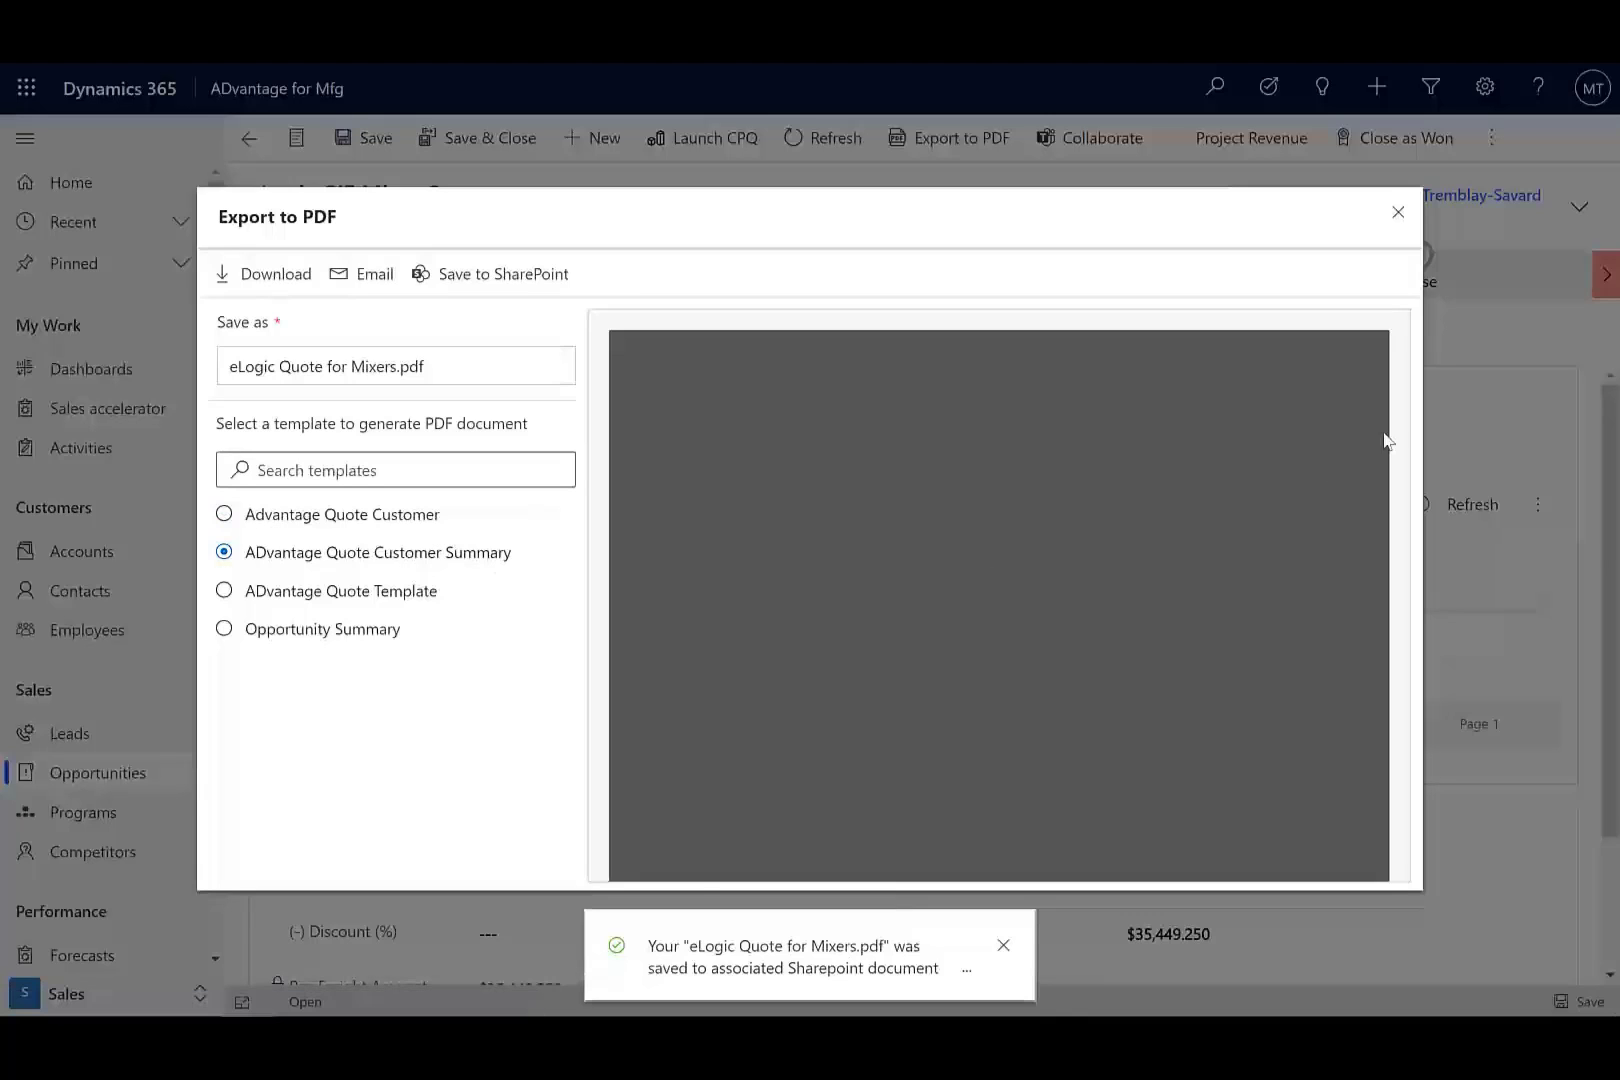
{"action": "mouse_move", "coordinate": [1377, 397]}
{"action": "left_mouse_down"}
{"action": "mouse_move", "coordinate": [1378, 482]}
{"action": "mouse_move", "coordinate": [1381, 390]}
{"action": "left_mouse_up"}
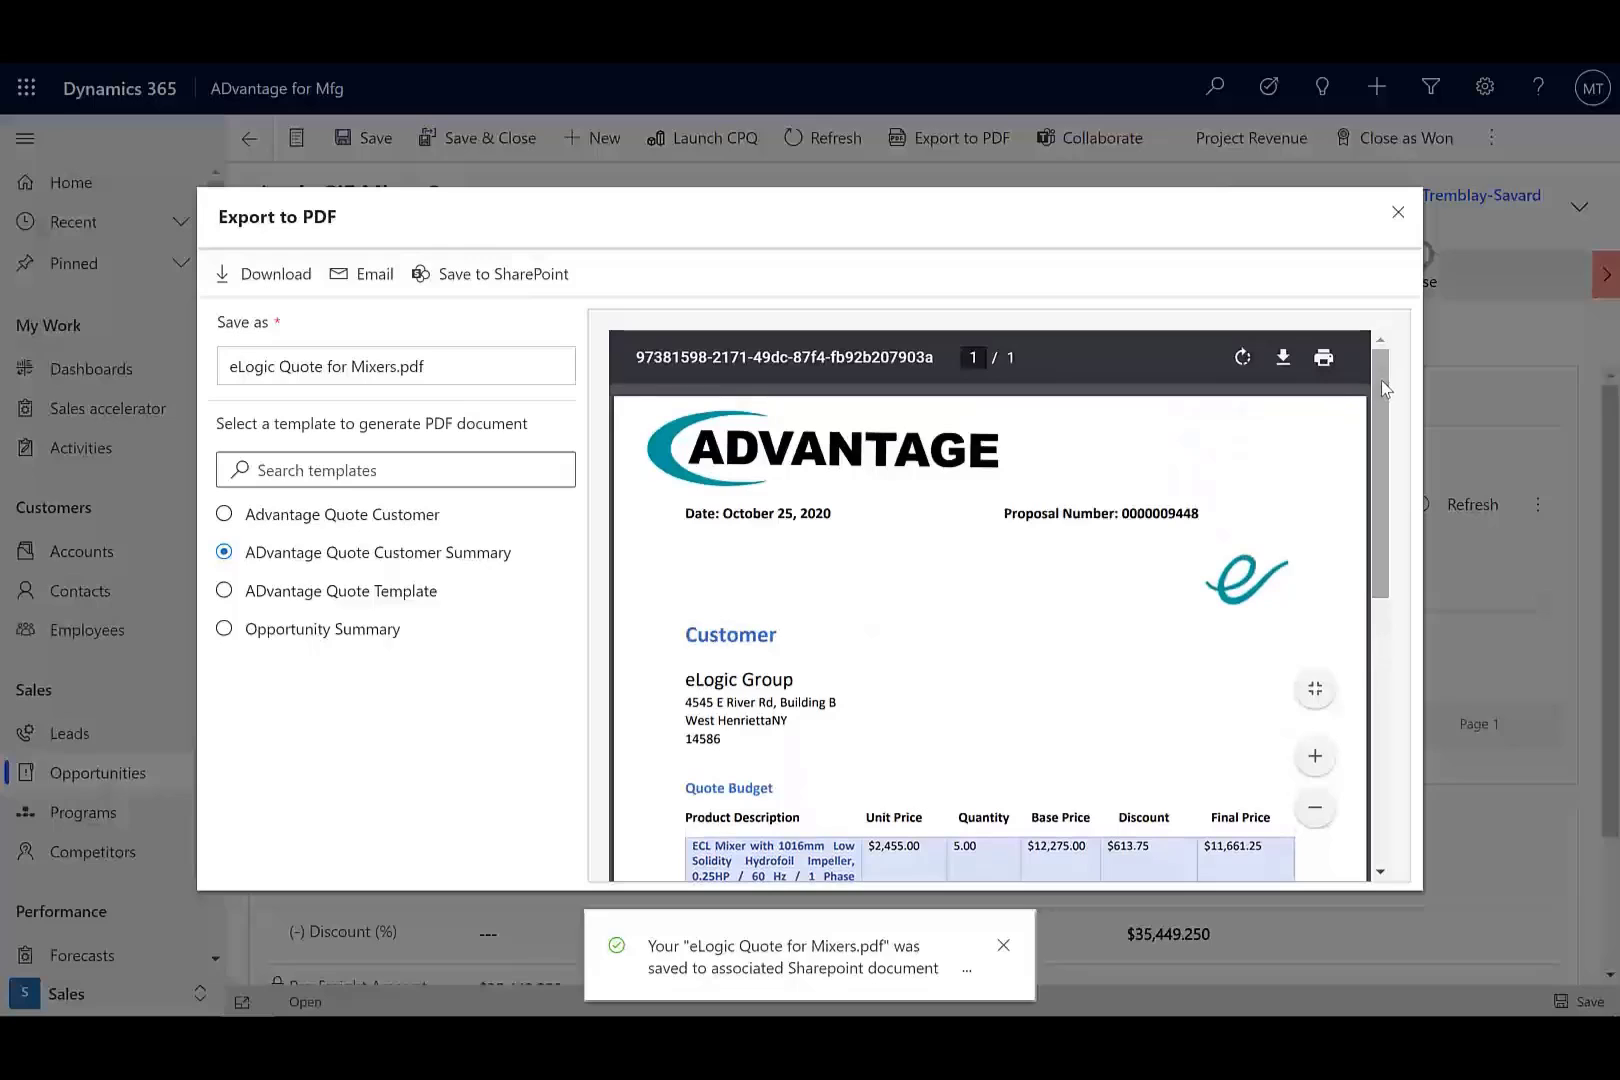
{"action": "left_click", "coordinate": [368, 276]}
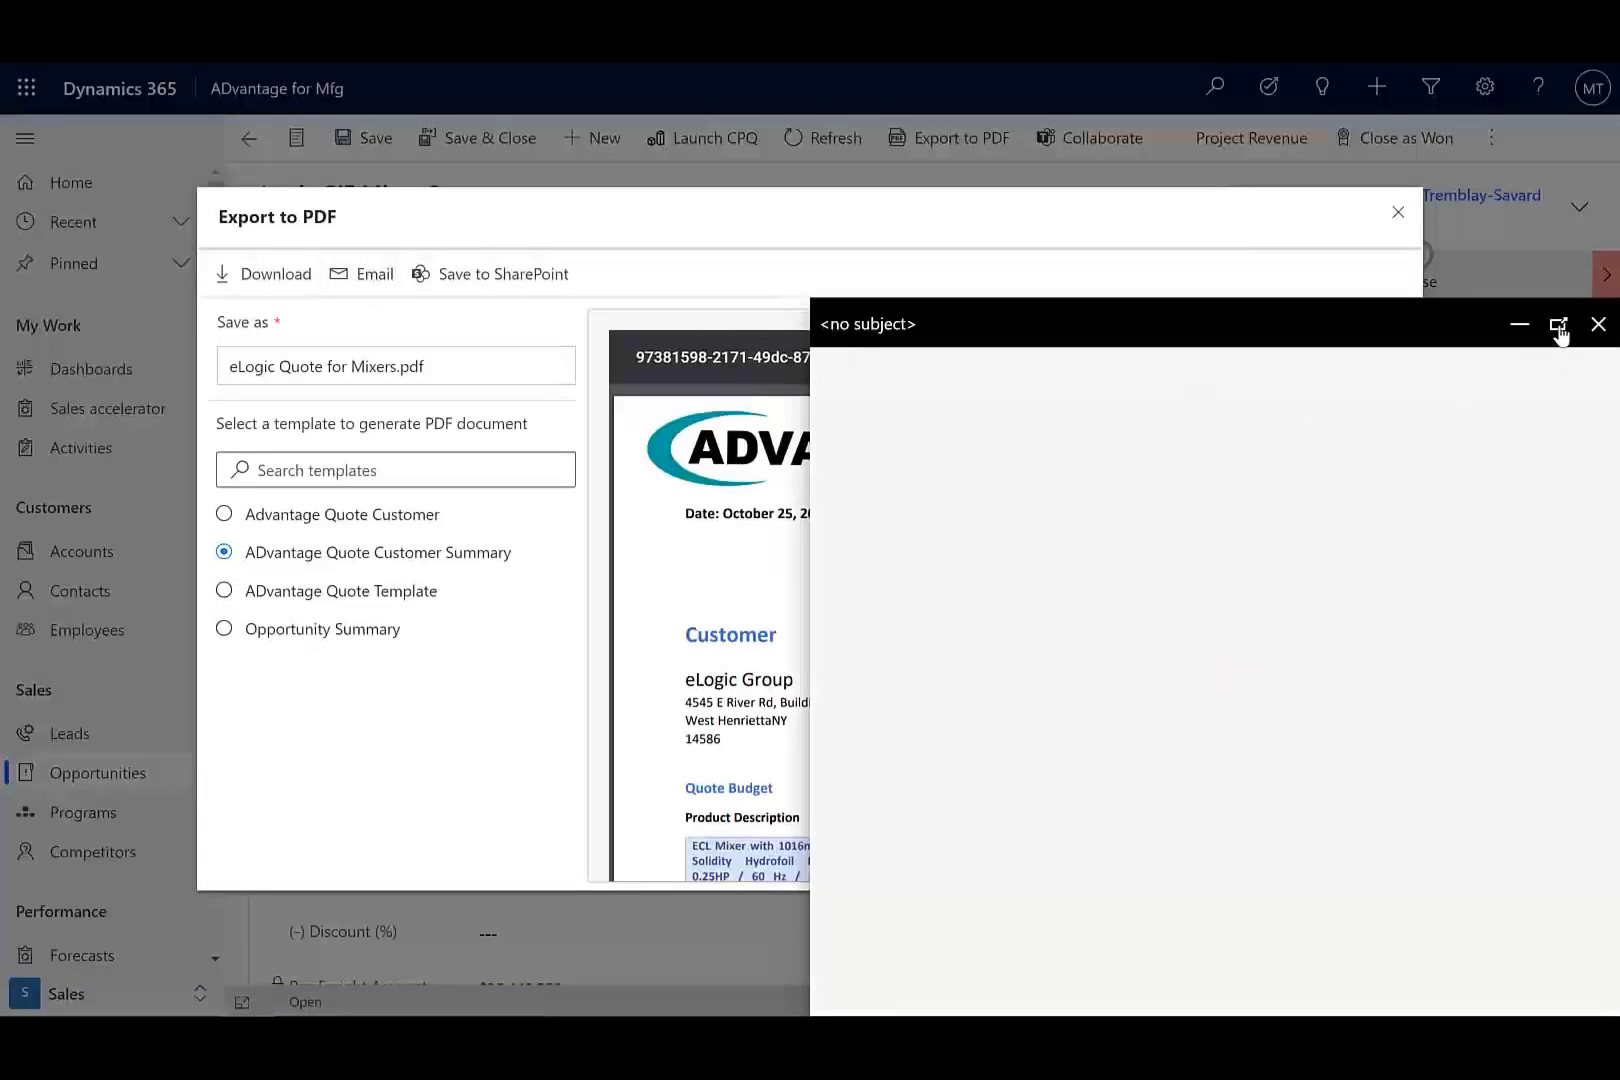
In the maximized quote email, Cc the colleague and select the To recipient for templates.
{"action": "left_click", "coordinate": [1558, 326]}
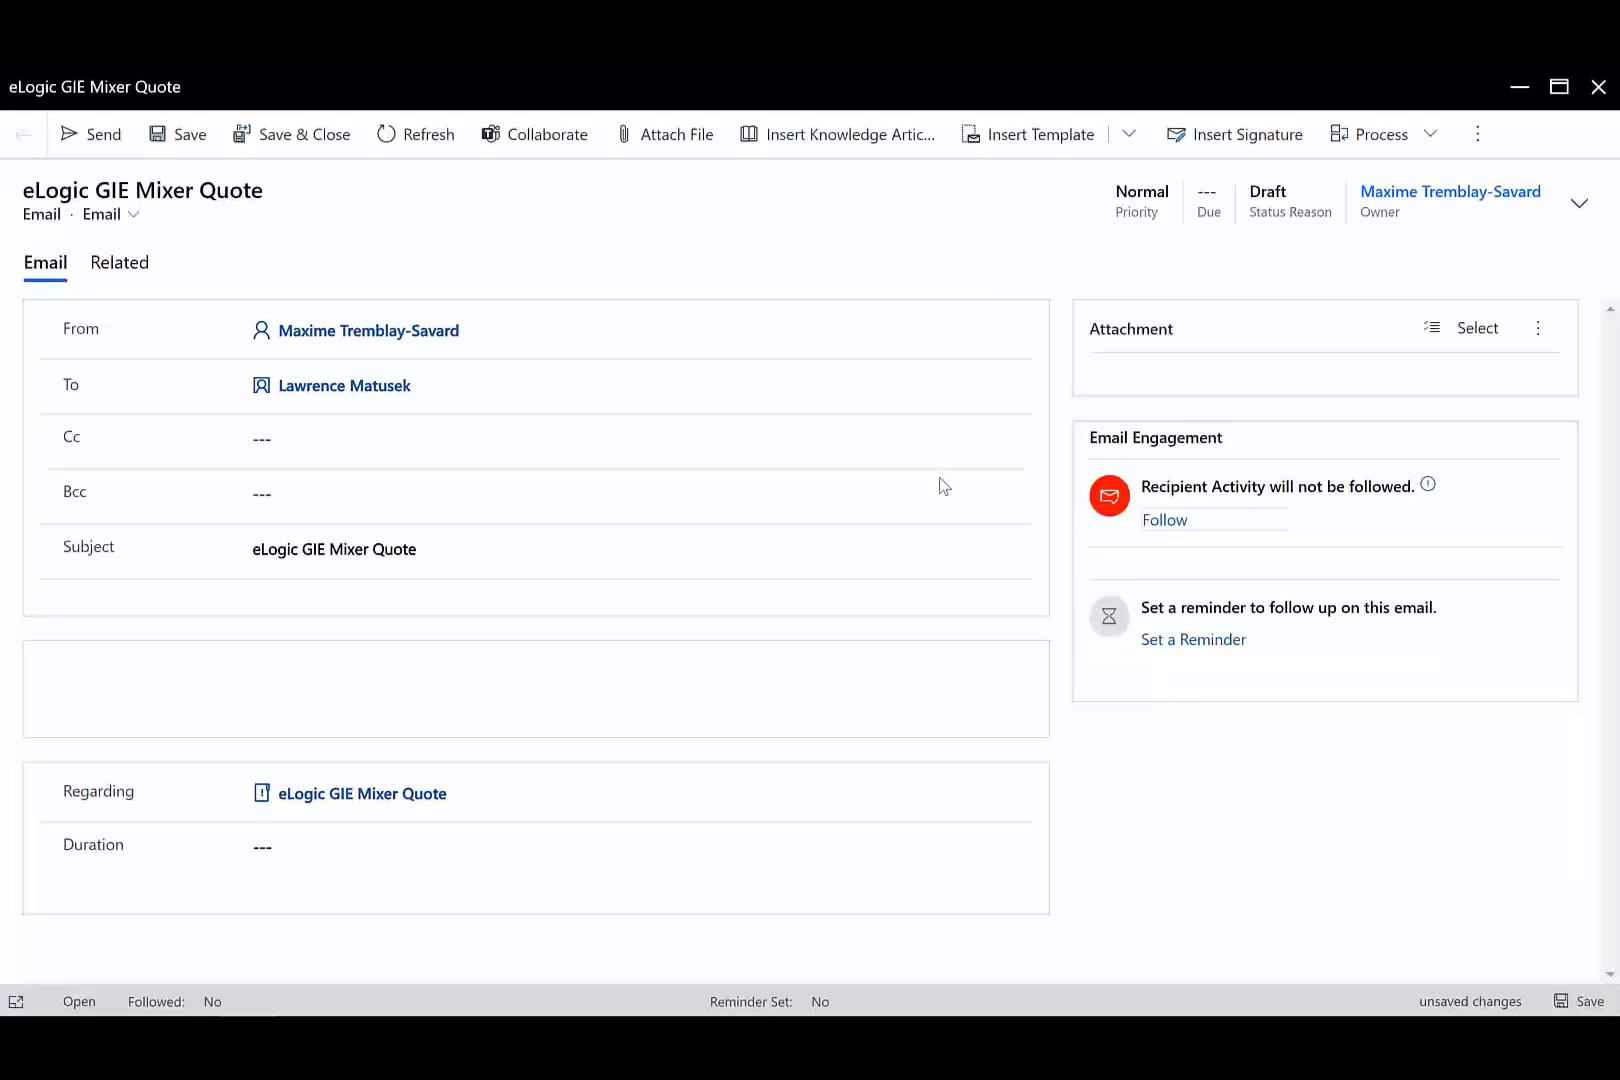
{"action": "left_click", "coordinate": [351, 441]}
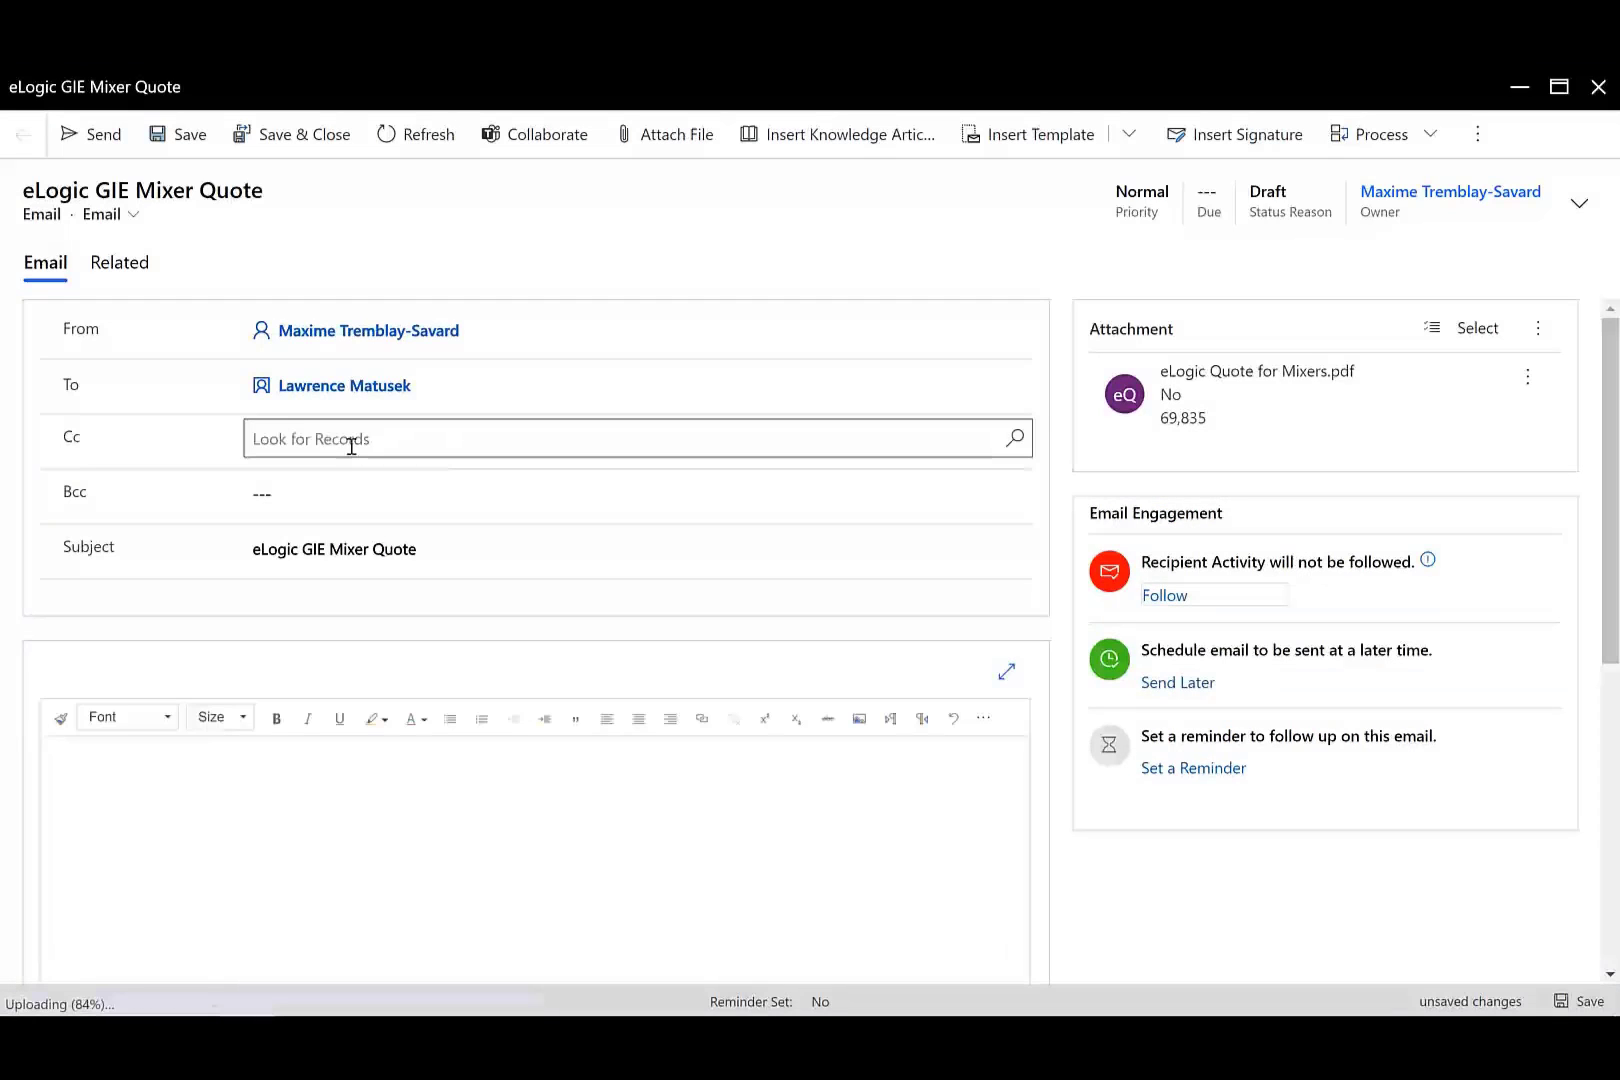
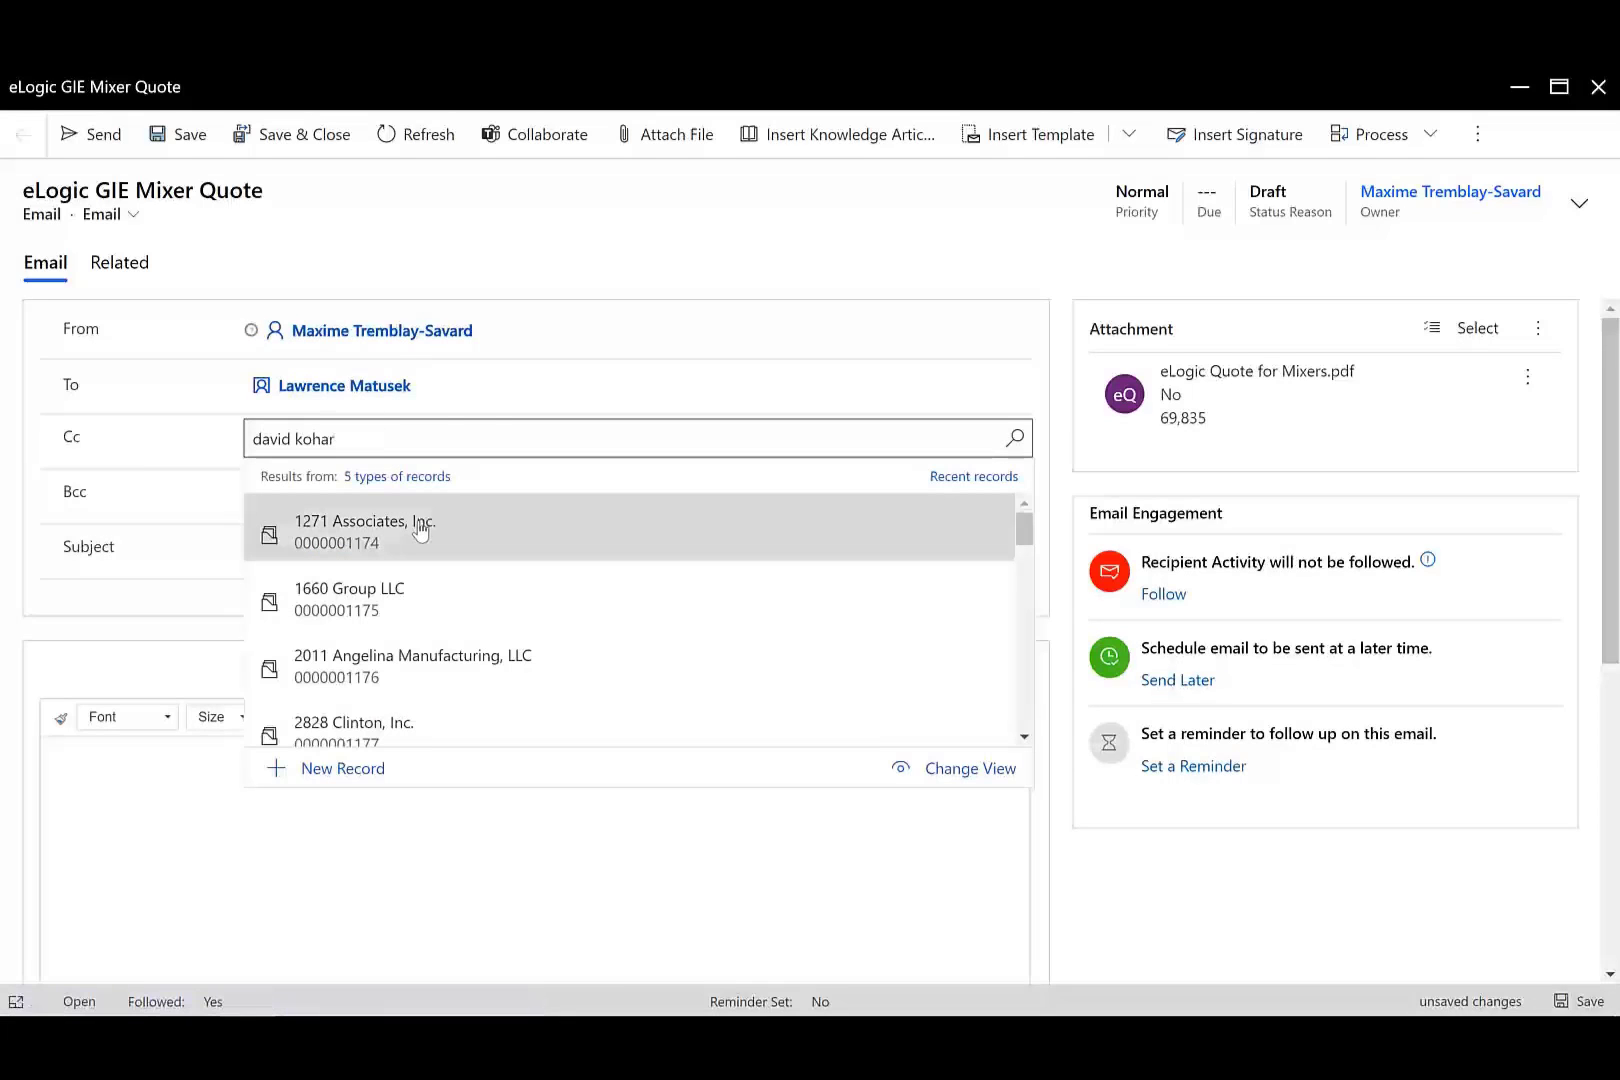
{"action": "left_click", "coordinate": [381, 535]}
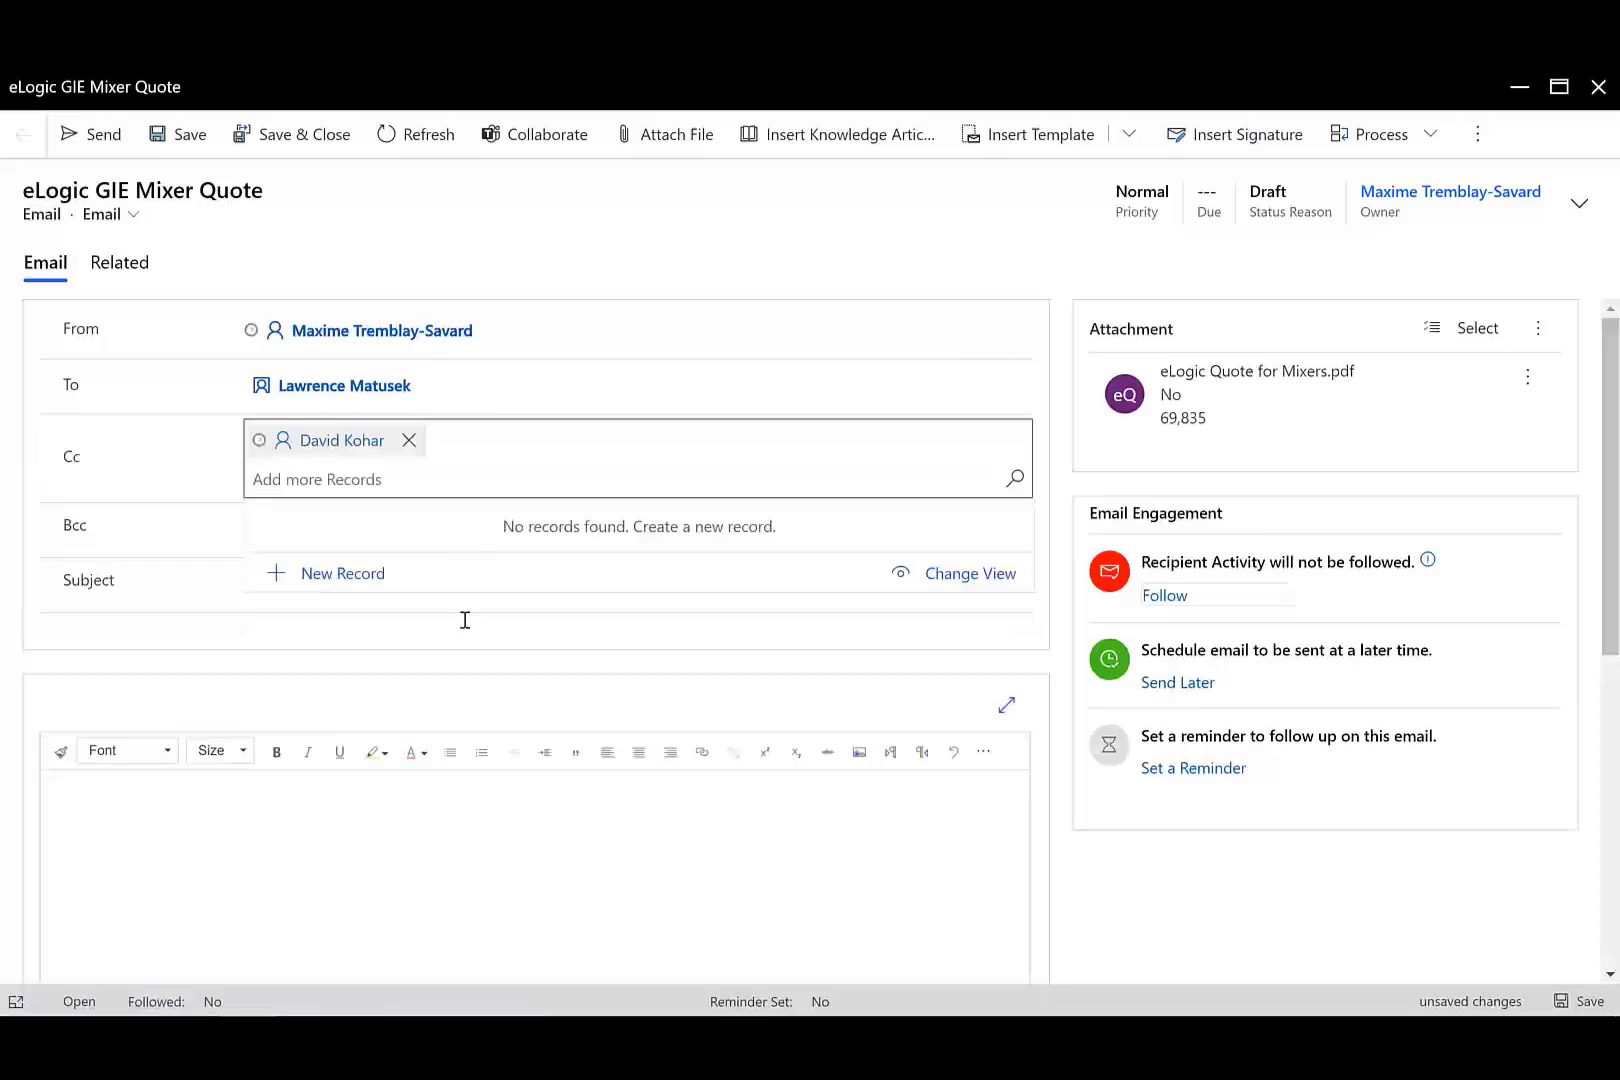
{"action": "left_click", "coordinate": [413, 819]}
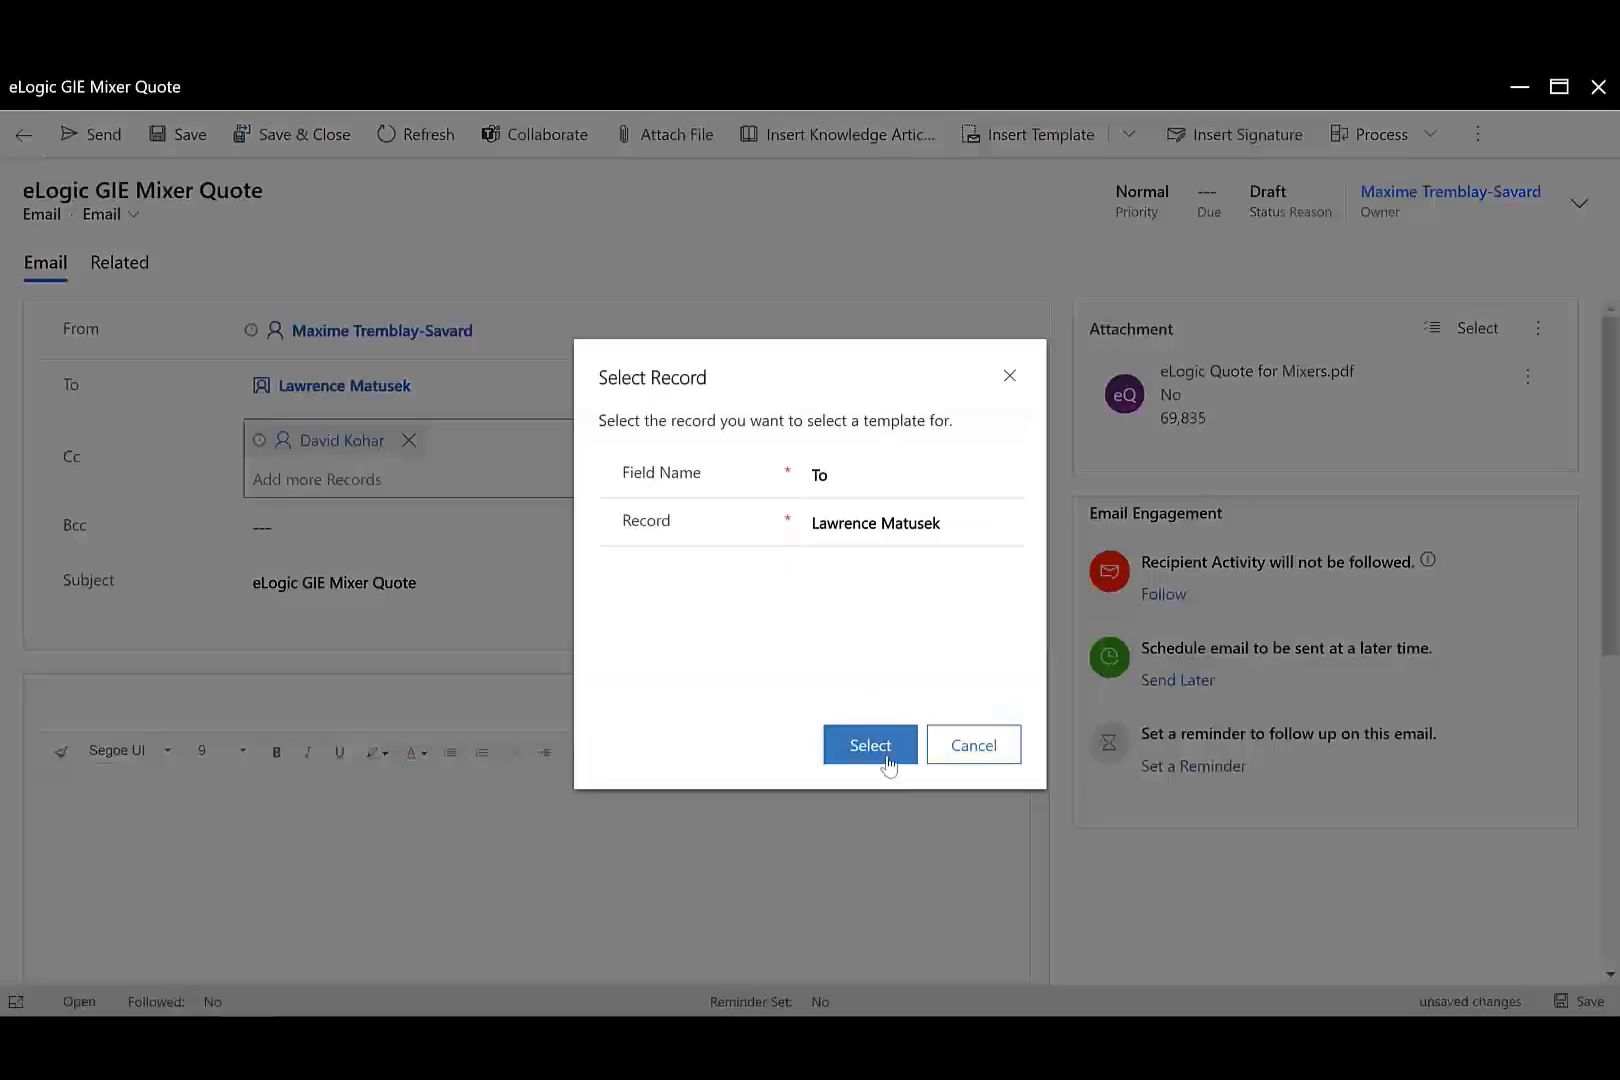
{"action": "left_click", "coordinate": [888, 762]}
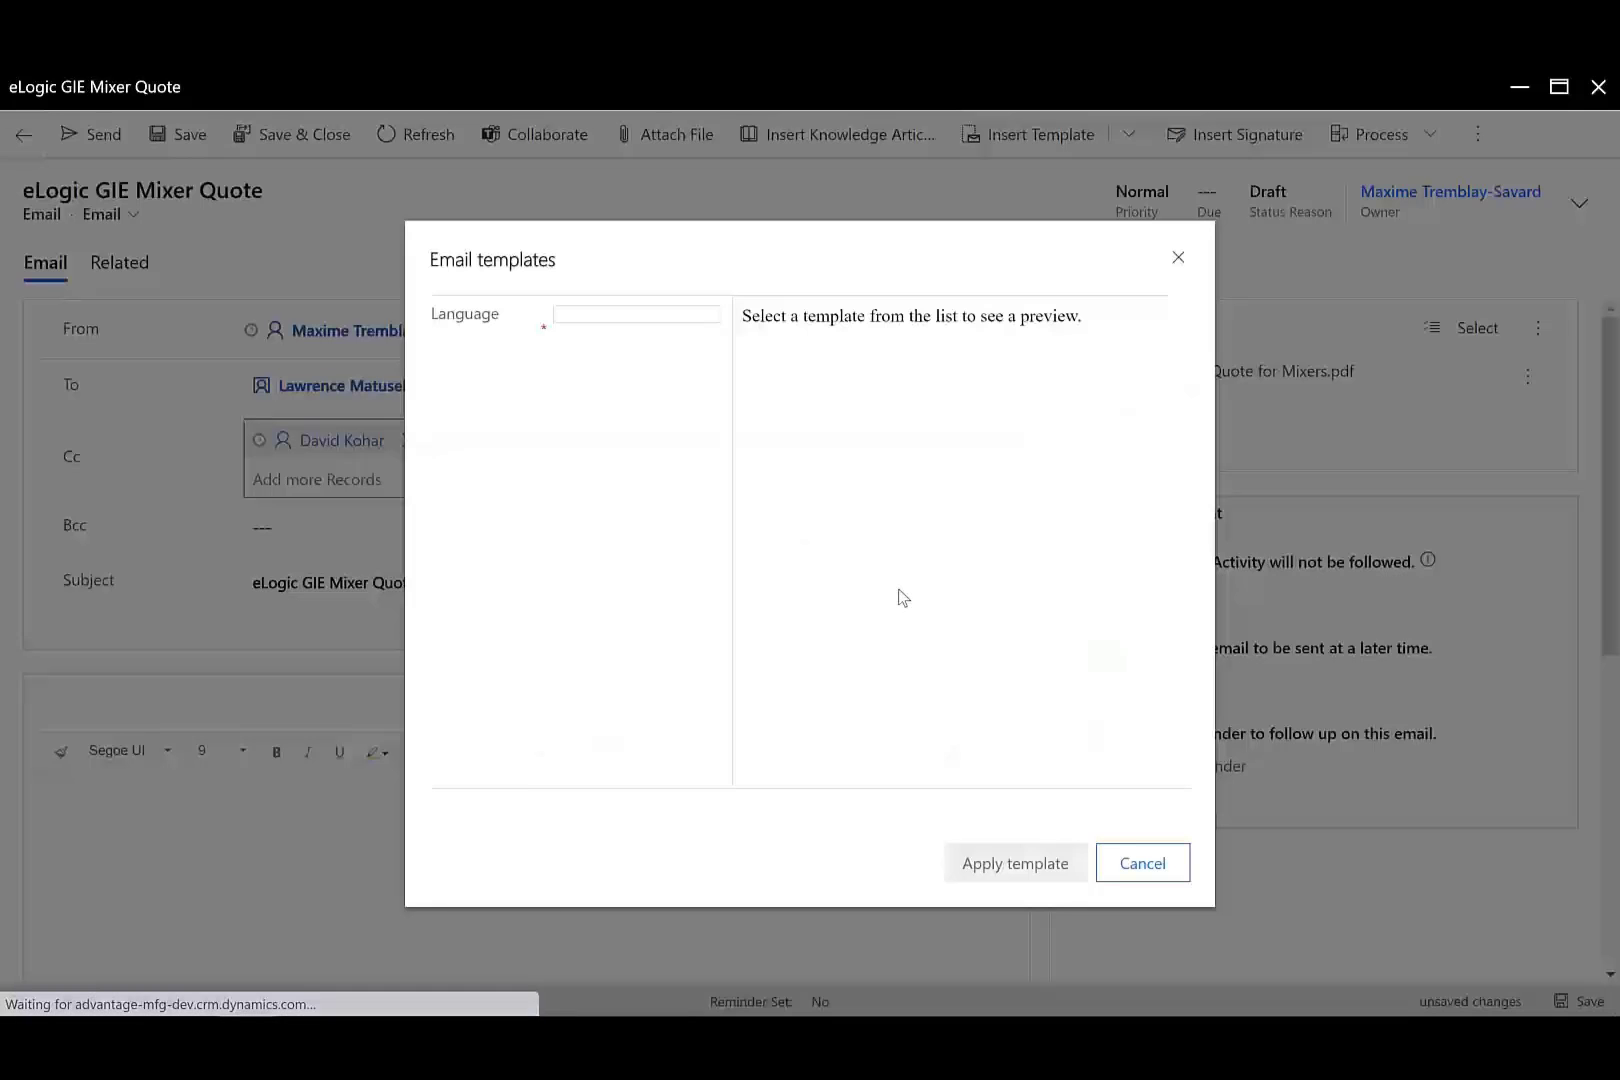
Fill the body with the Advantage Quote Response template, keep the subject, and send the email.
{"action": "left_click", "coordinate": [481, 462]}
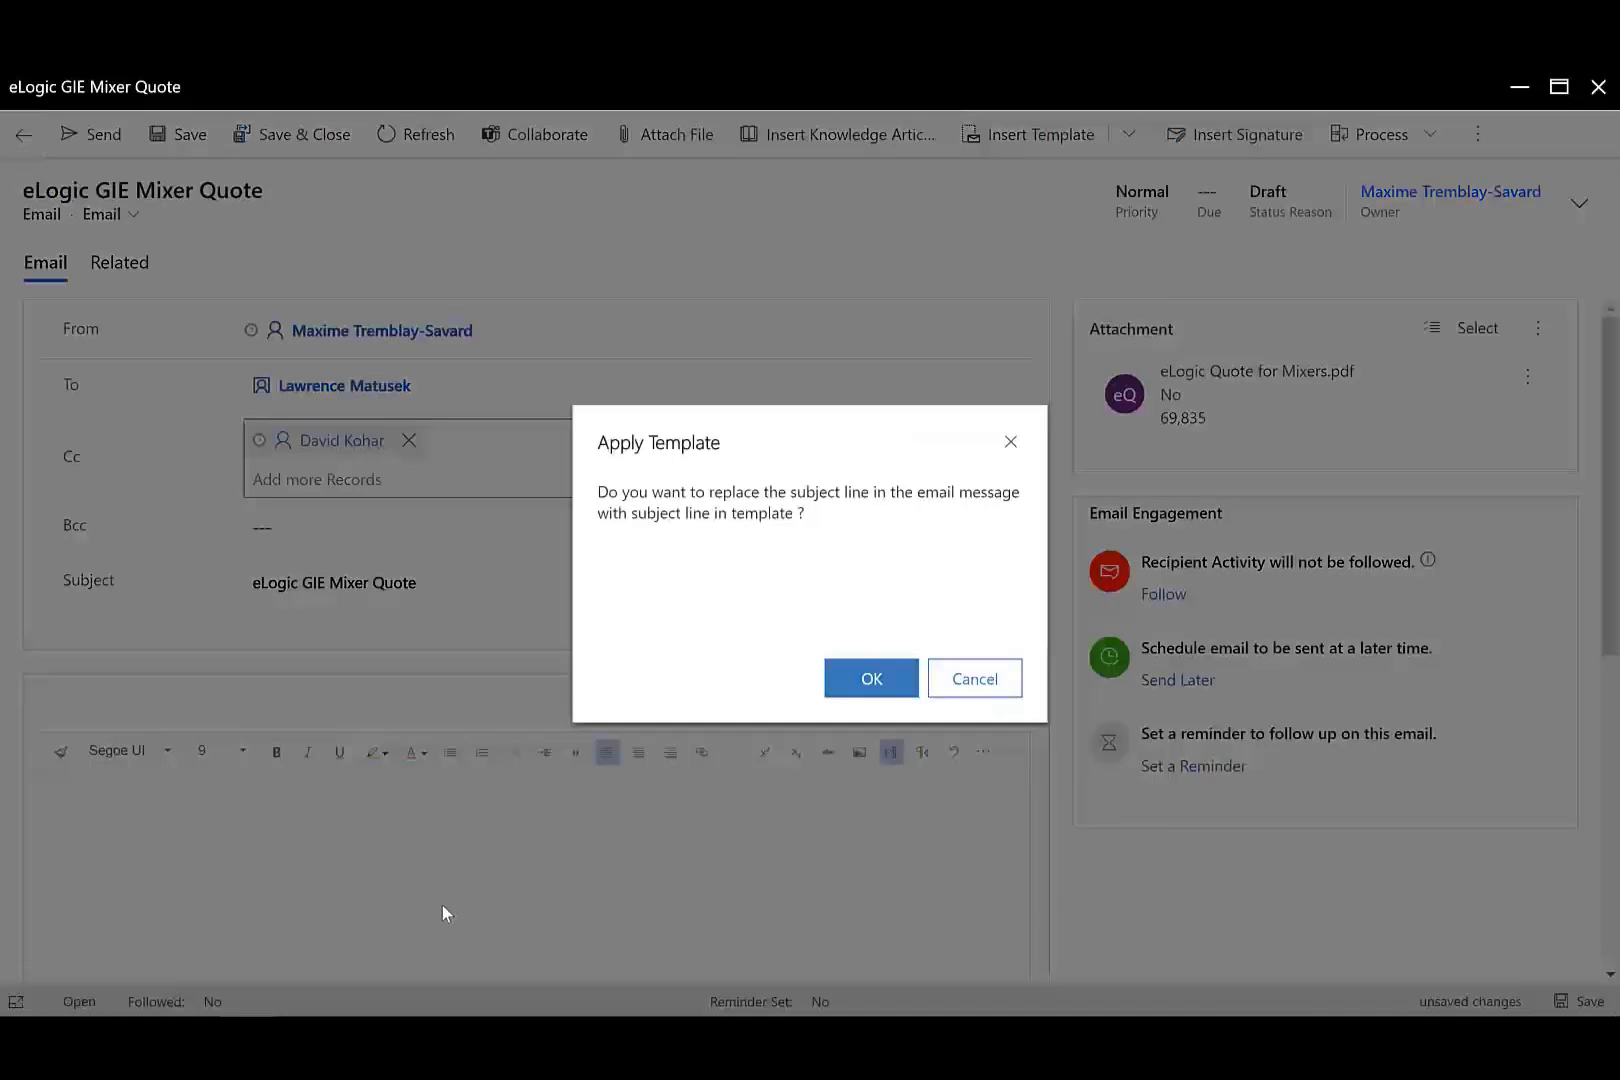
{"action": "left_click", "coordinate": [1011, 680]}
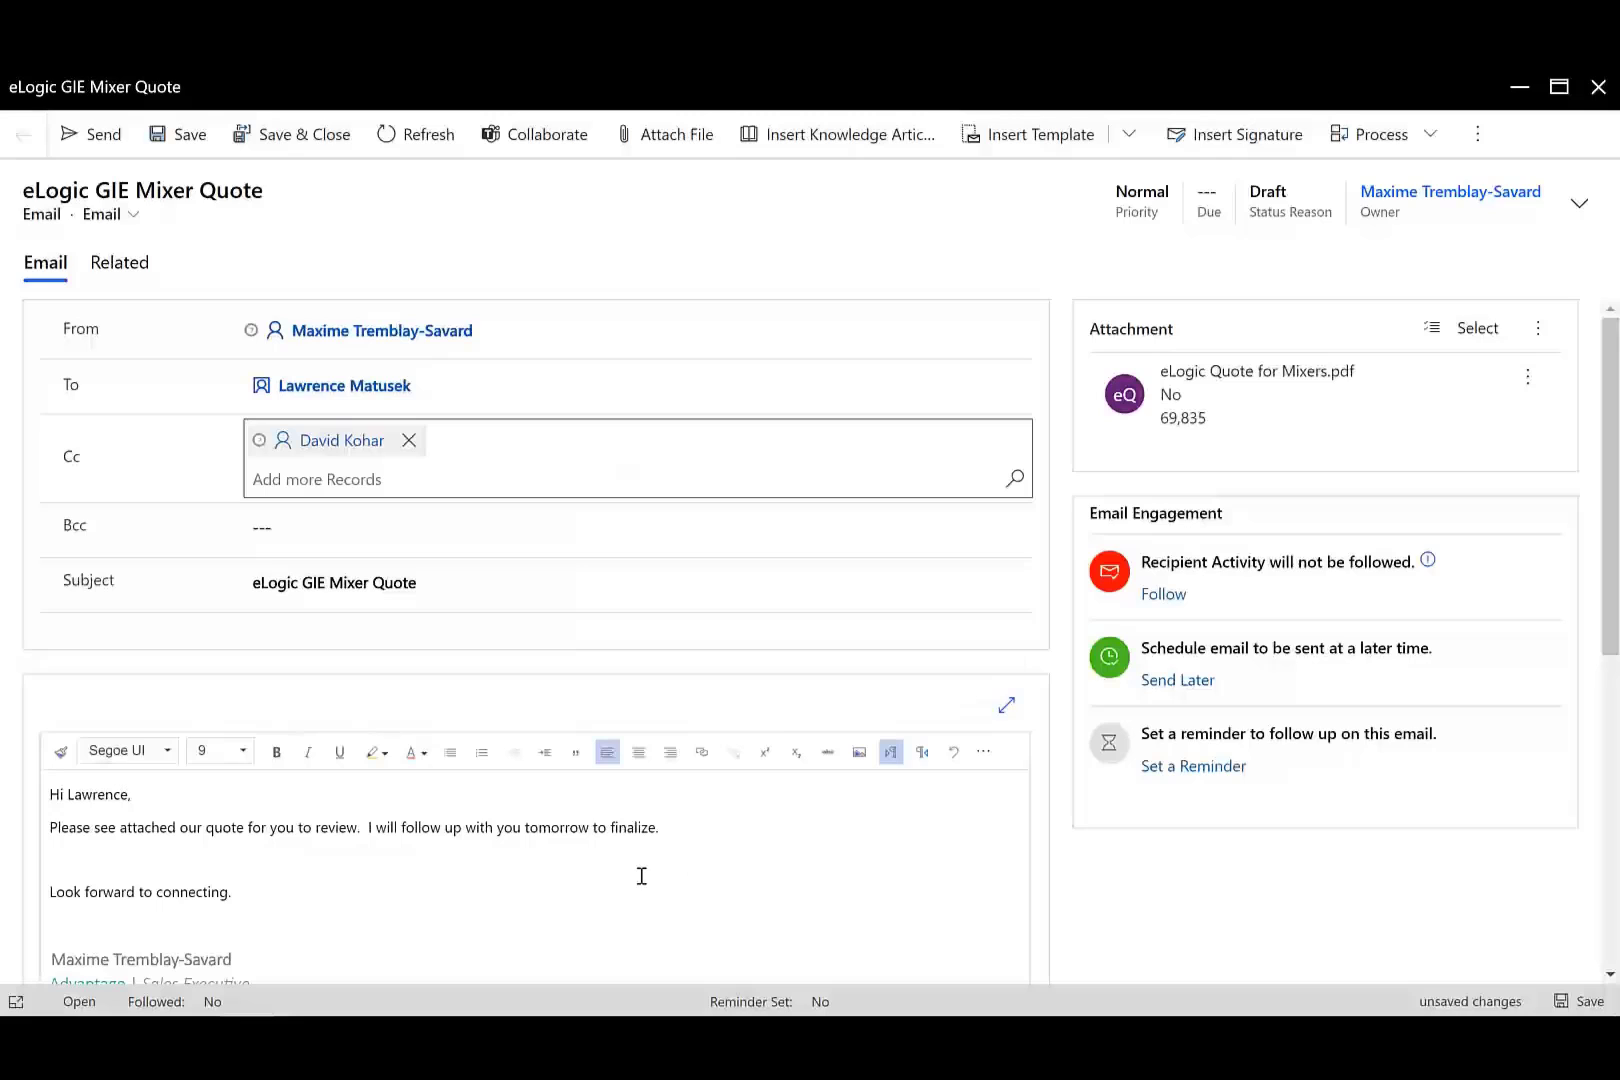
{"action": "scroll", "coordinate": [551, 887], "scroll_direction": "down", "scroll_amount": 2}
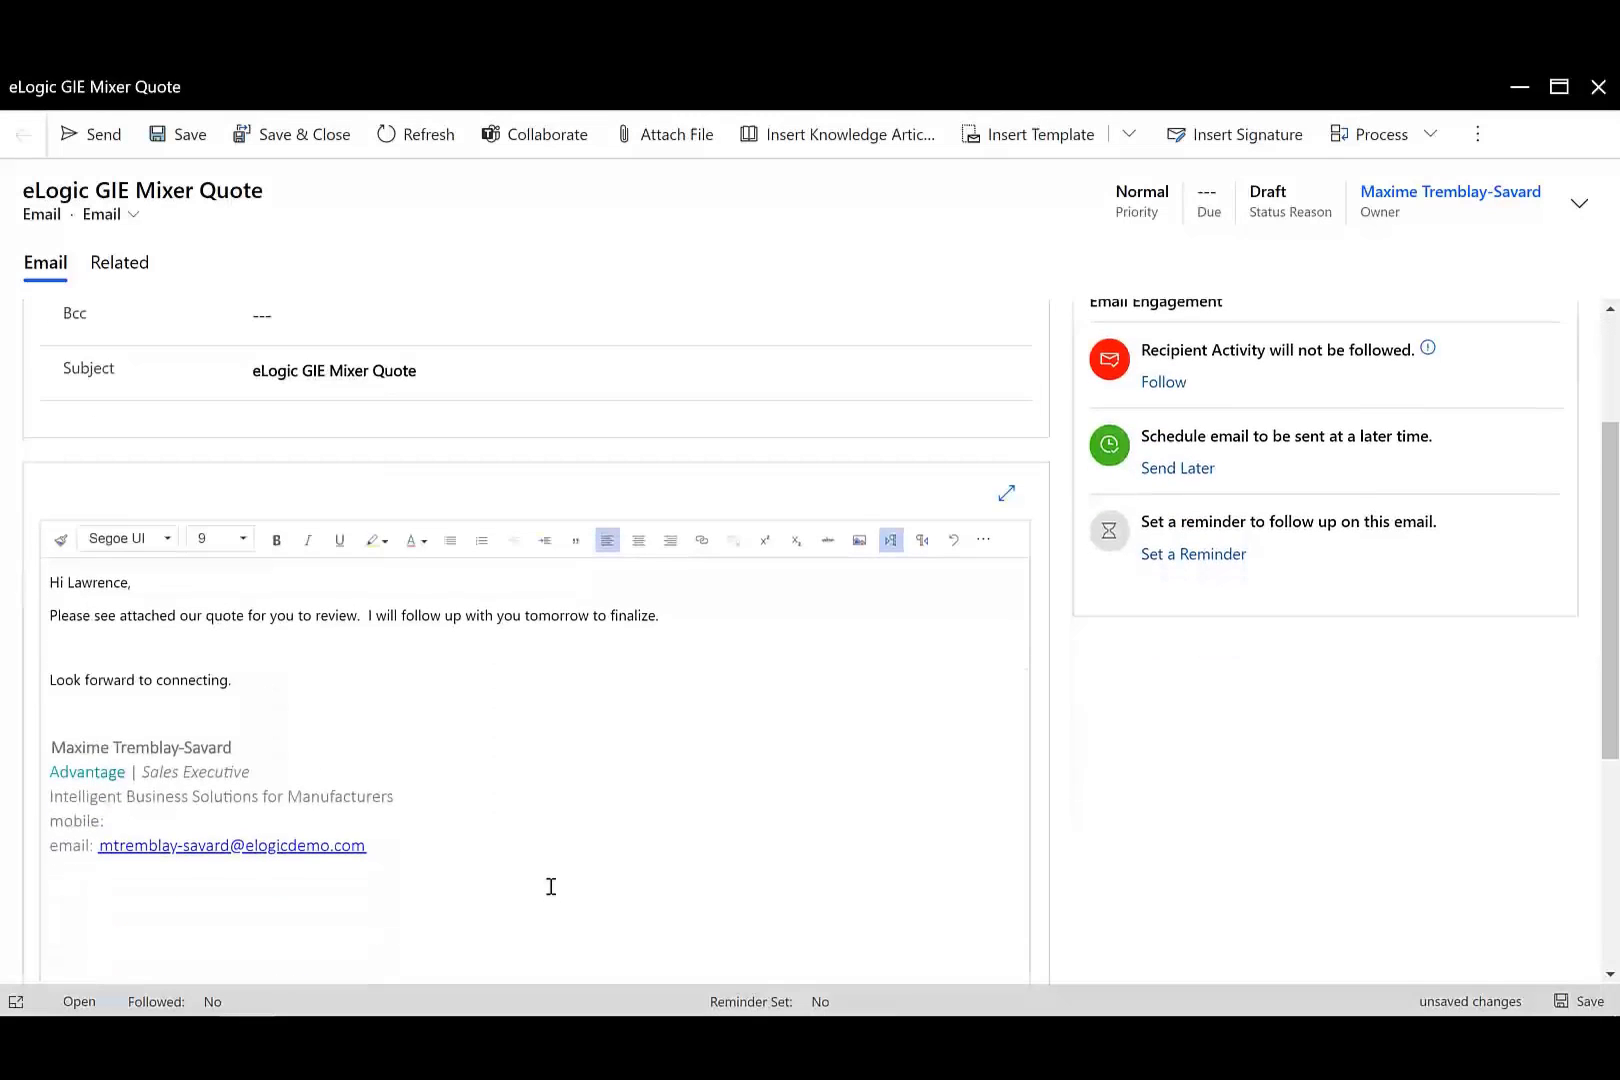
{"action": "scroll", "coordinate": [551, 887], "scroll_direction": "up", "scroll_amount": 3}
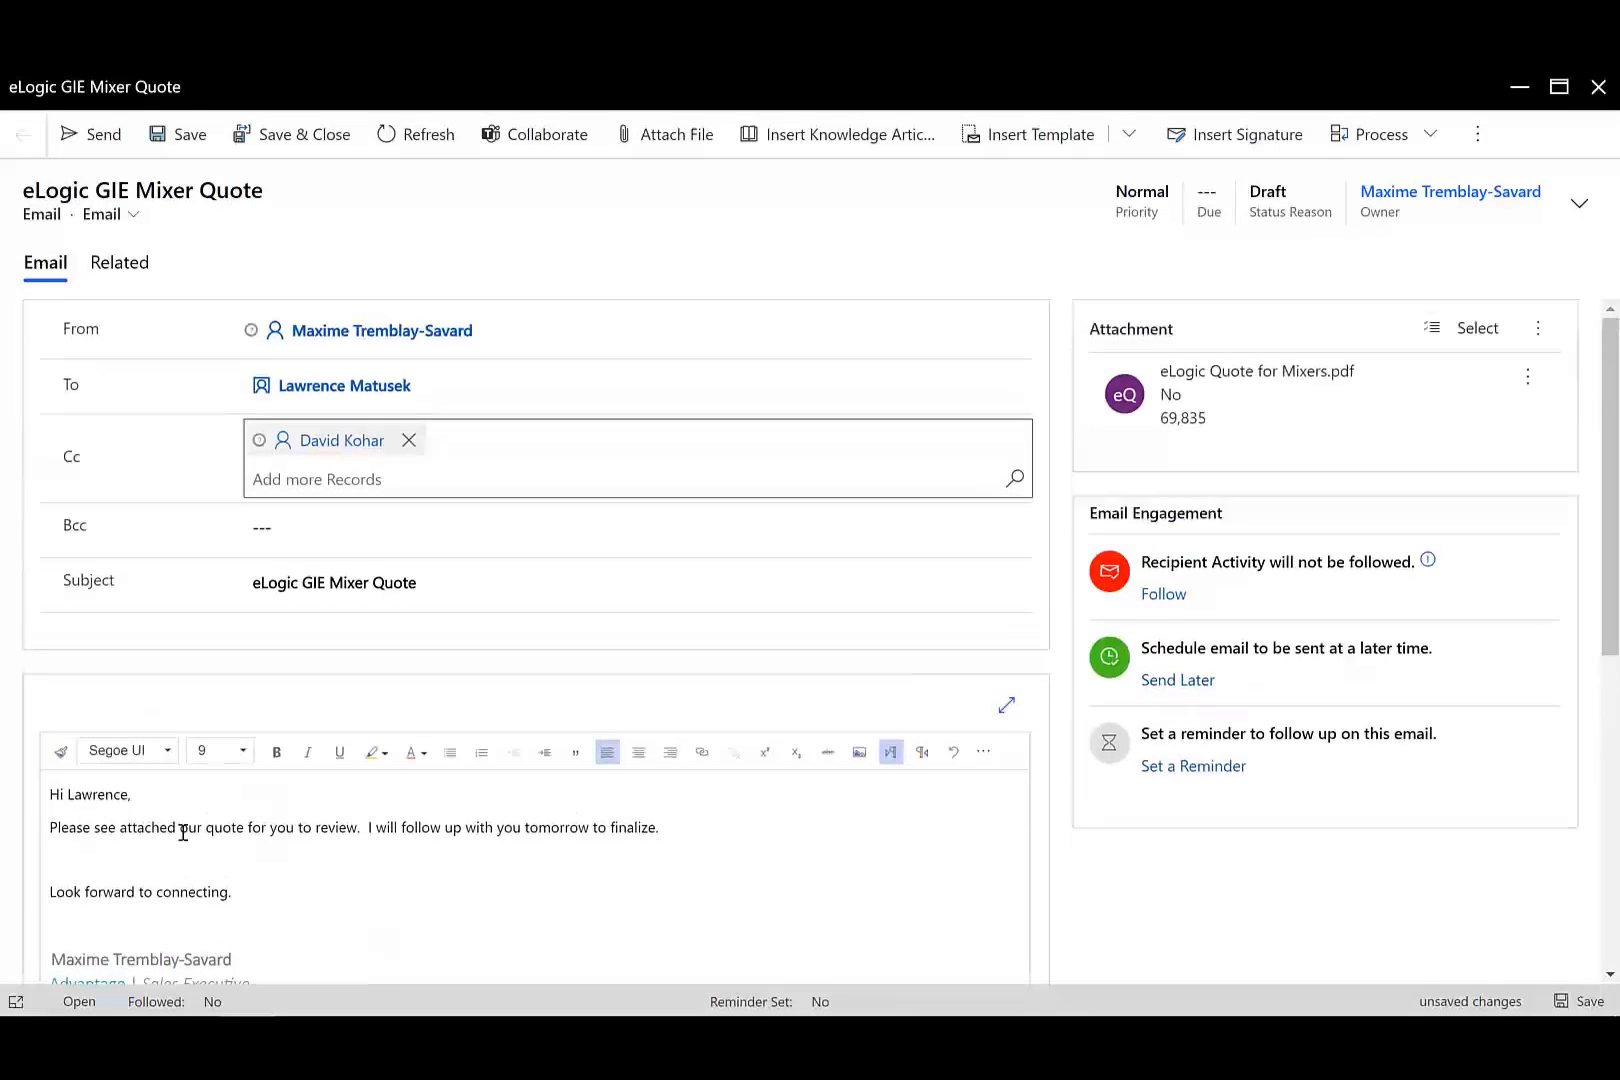
{"action": "scroll", "coordinate": [388, 565], "scroll_direction": "down", "scroll_amount": 1}
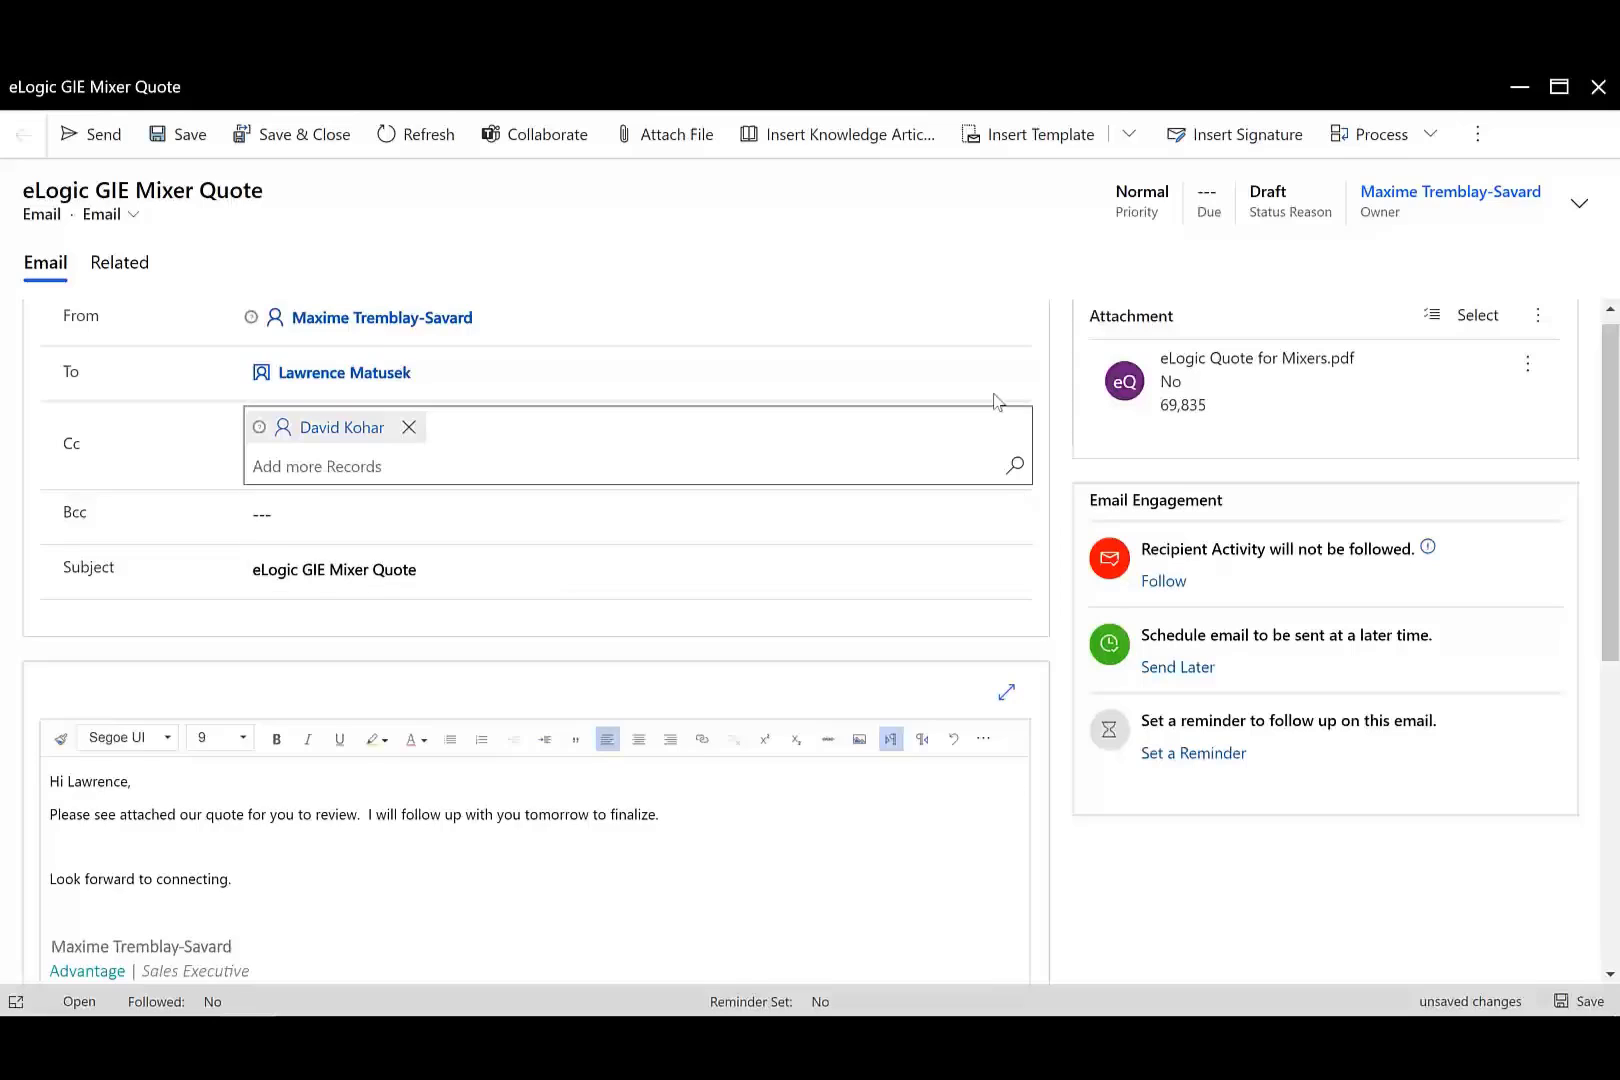
{"action": "left_click", "coordinate": [75, 135]}
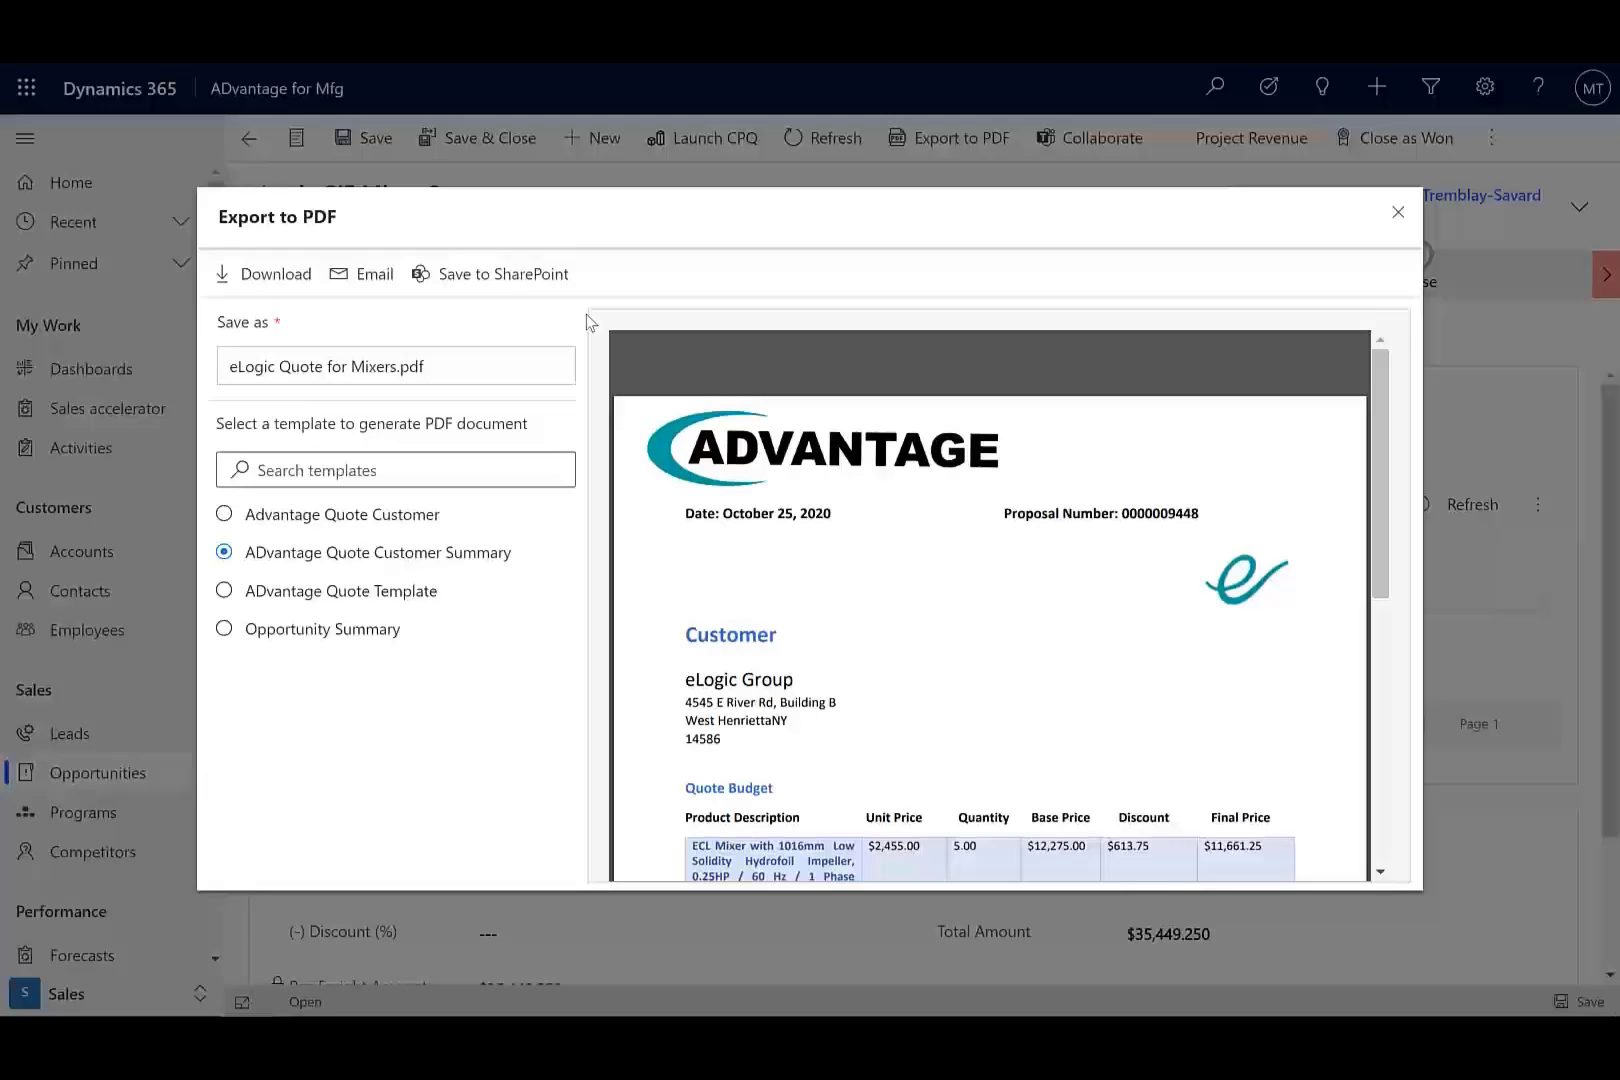
Close the Export to PDF dialog to return to the $35,449.25 opportunity.
{"action": "left_click", "coordinate": [1396, 214]}
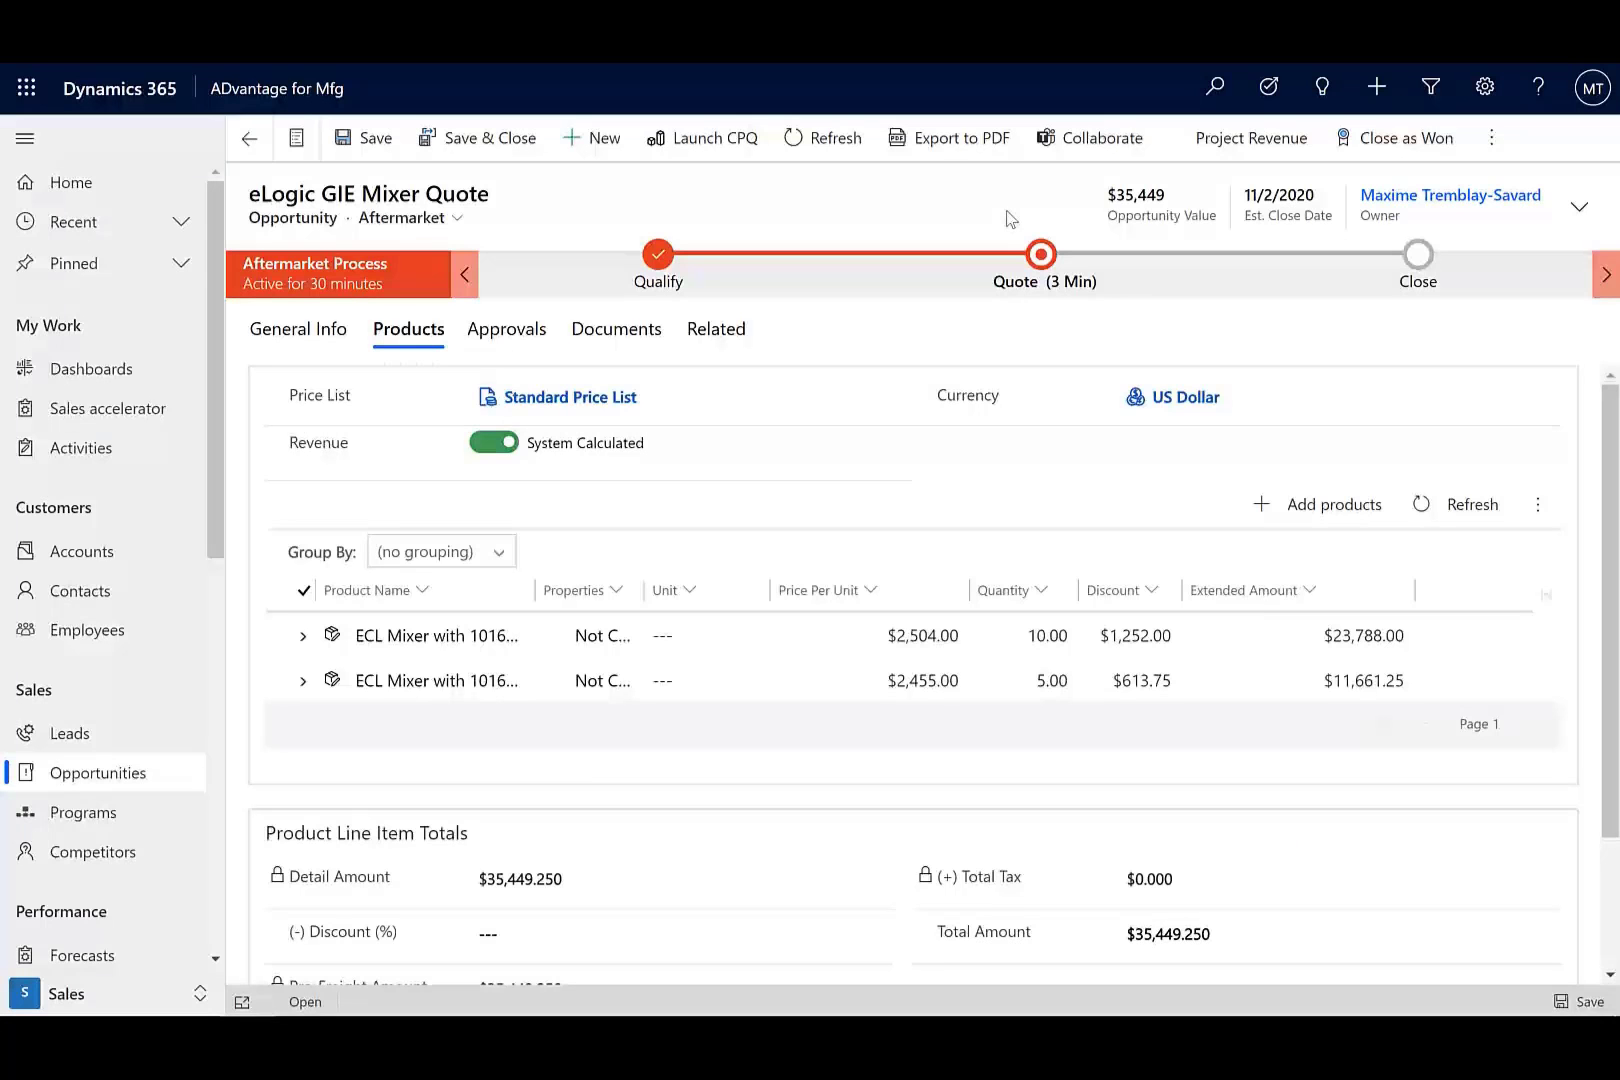